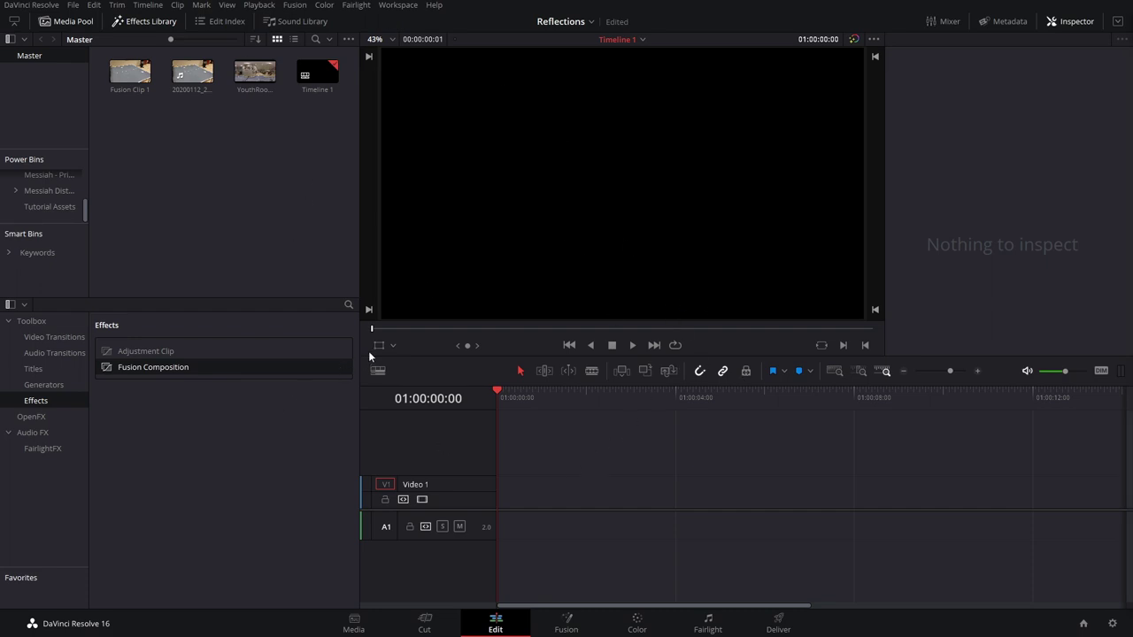
Place Fusion Clip 1 at the start of the Video 1 track and preview its footage
{"action": "left_click_drag", "start_coordinate": [129, 84], "coordinate": [518, 496]}
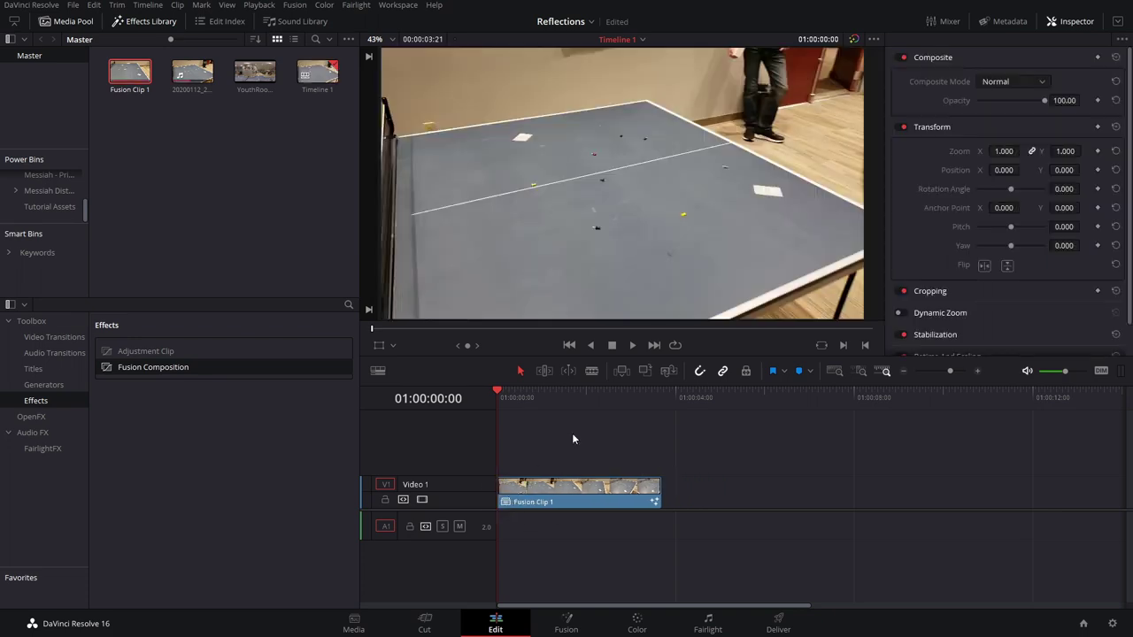
{"action": "key", "text": "space"}
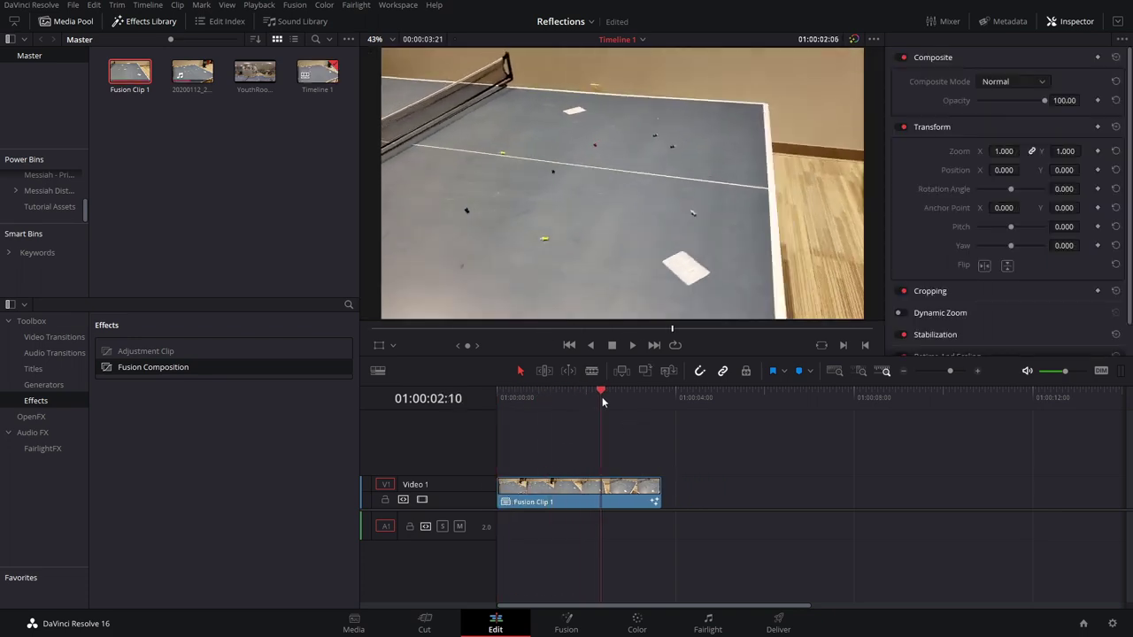
{"action": "left_click", "coordinate": [528, 427]}
{"action": "left_click", "coordinate": [501, 429]}
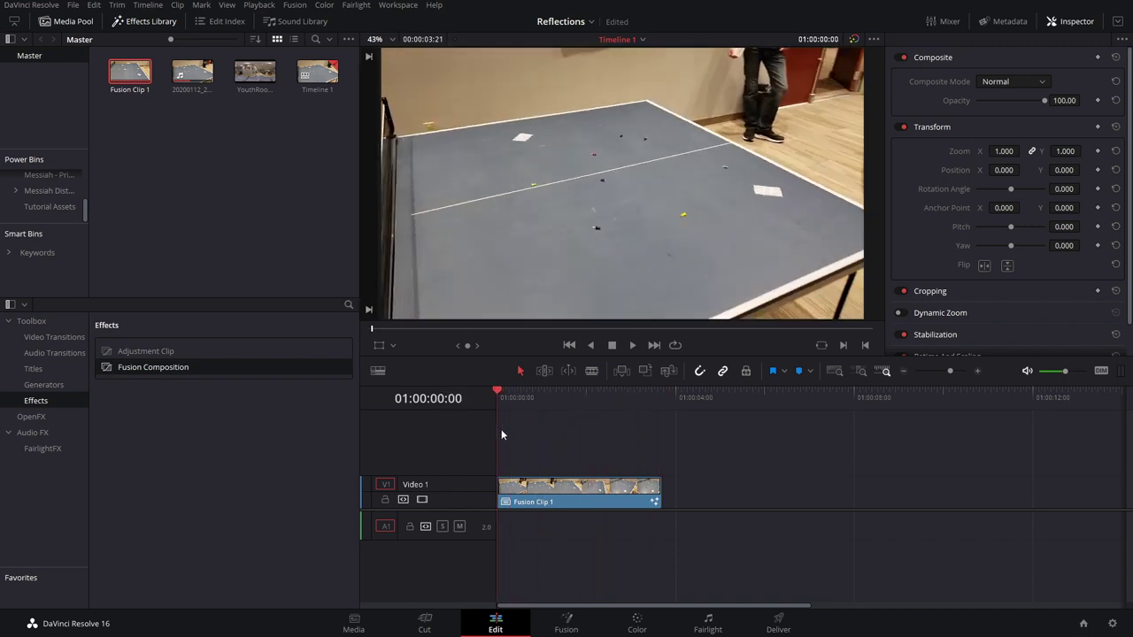
{"action": "left_click", "coordinate": [522, 431]}
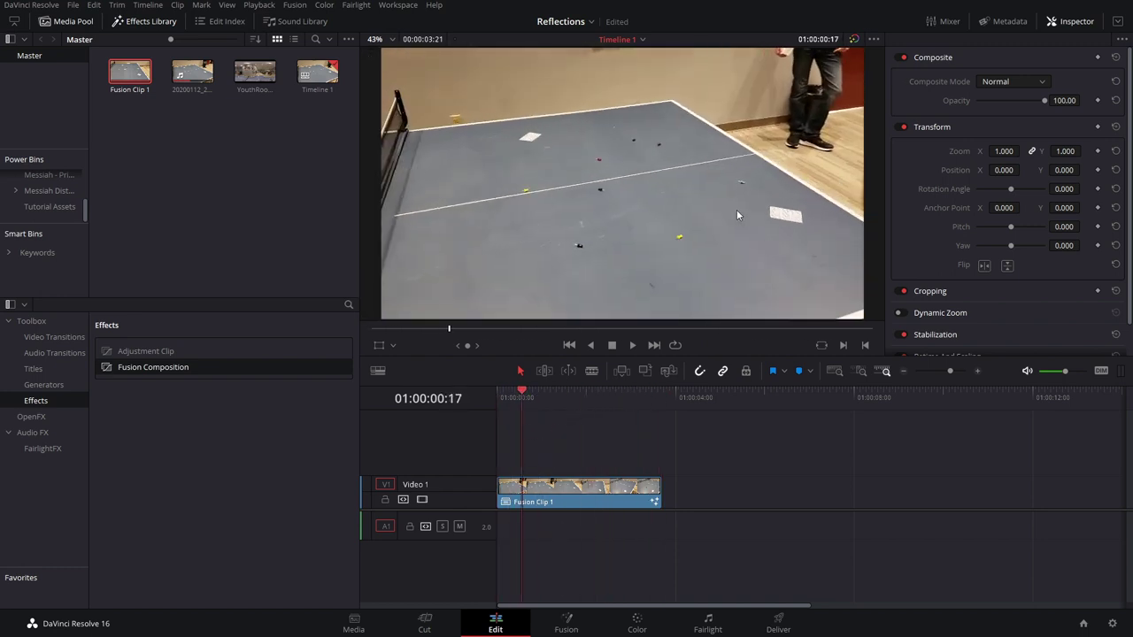
{"action": "left_click_drag", "start_coordinate": [566, 396], "coordinate": [501, 427]}
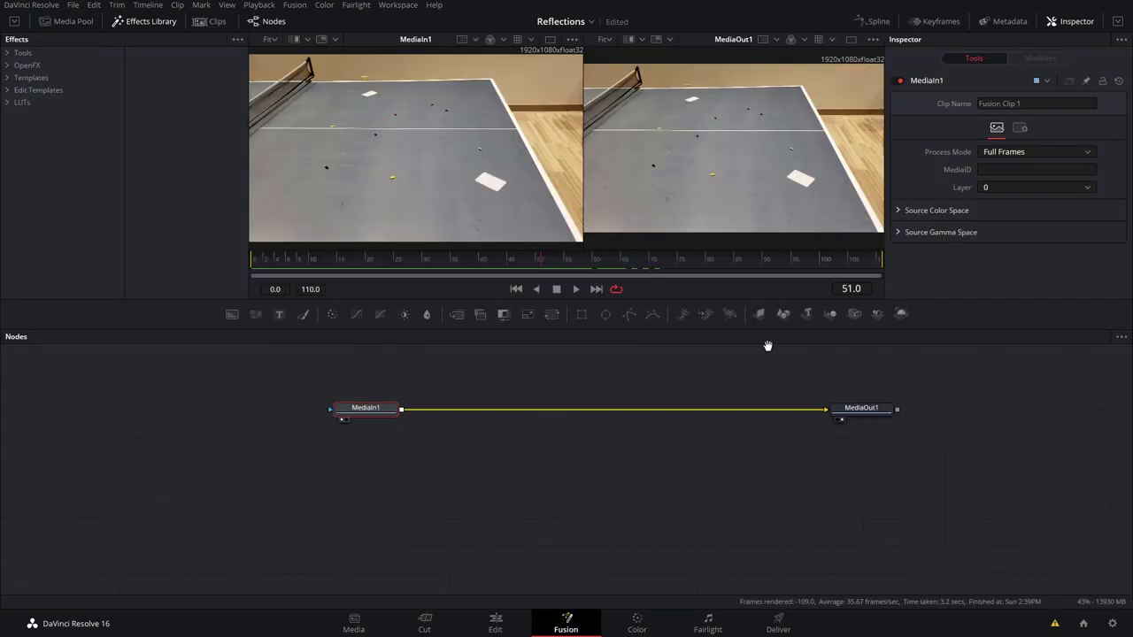
In the clip's Fusion composition, insert a Camera Tracker node midway between MediaIn1 and MediaOut1
{"action": "left_click_drag", "start_coordinate": [767, 347], "coordinate": [741, 408]}
{"action": "scroll", "coordinate": [740, 405], "scroll_direction": "up", "scroll_amount": 2}
{"action": "scroll", "coordinate": [740, 406], "scroll_direction": "down", "scroll_amount": 7}
{"action": "key", "text": "ctrl+f"}
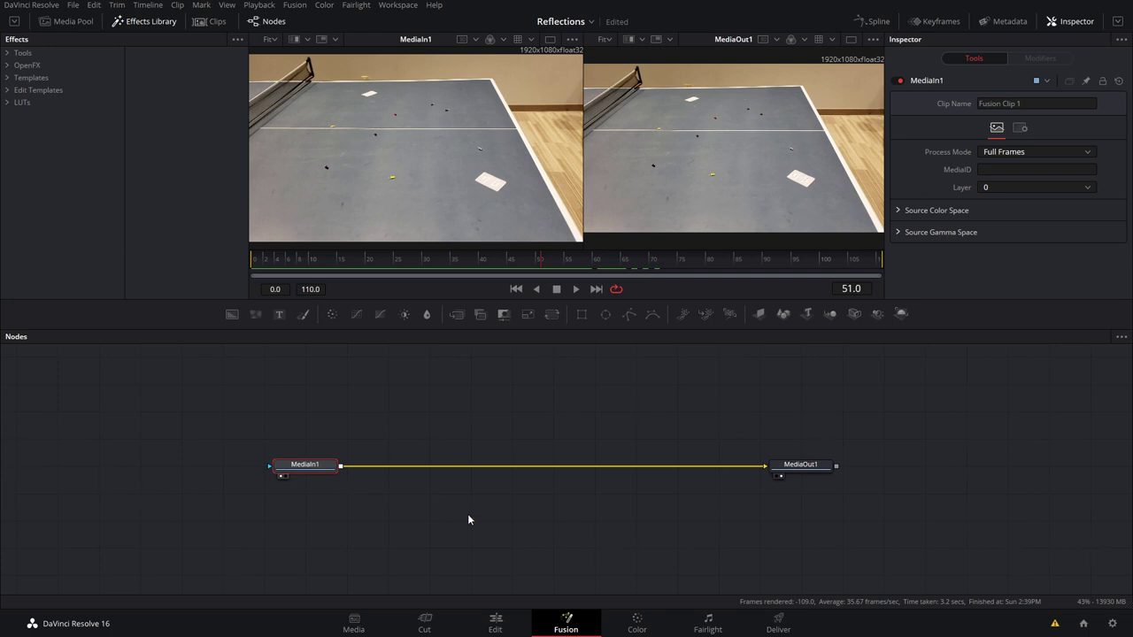
{"action": "key", "text": "shift+space"}
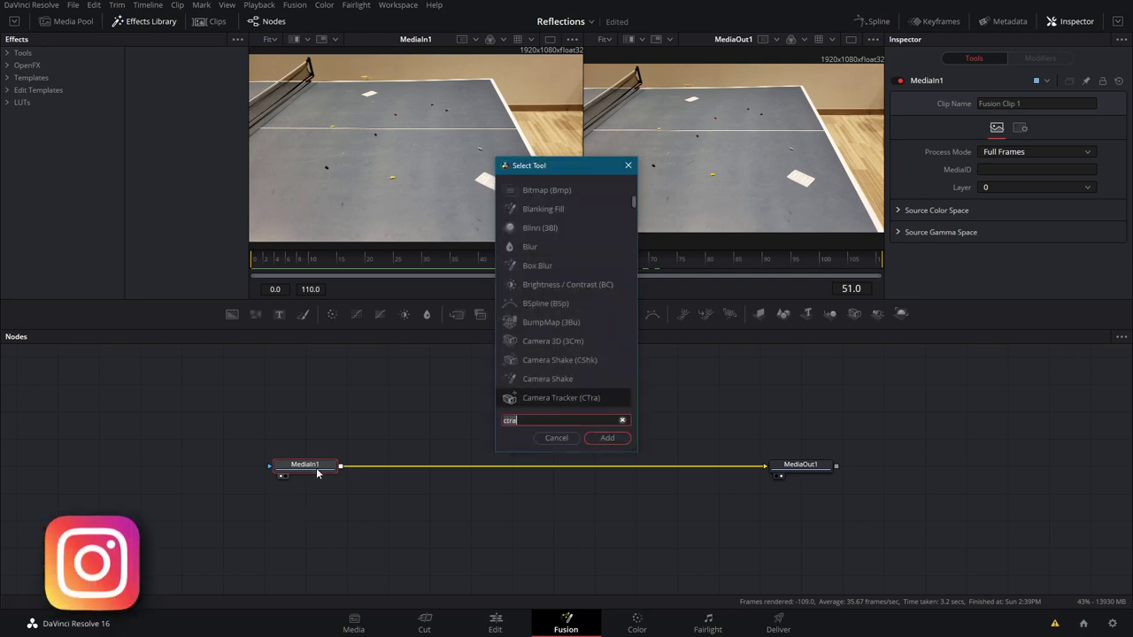
{"action": "type", "text": "Camera"}
{"action": "key", "text": "Down"}
{"action": "key", "text": "Down"}
{"action": "key", "text": "Down"}
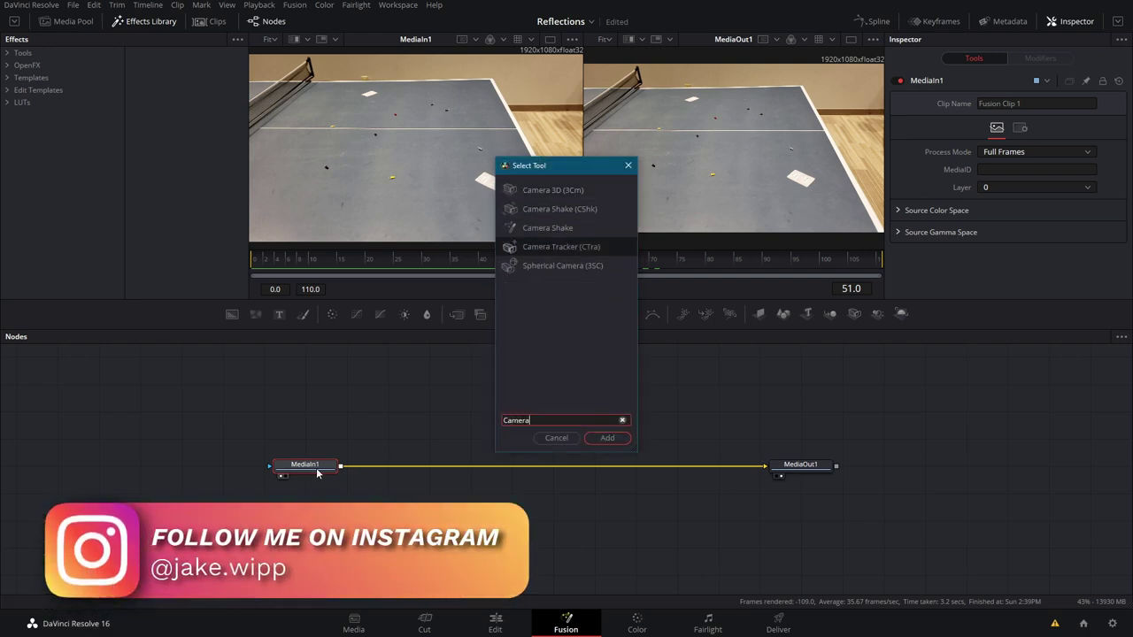
{"action": "key", "text": "Return"}
{"action": "left_click_drag", "start_coordinate": [416, 467], "coordinate": [605, 467]}
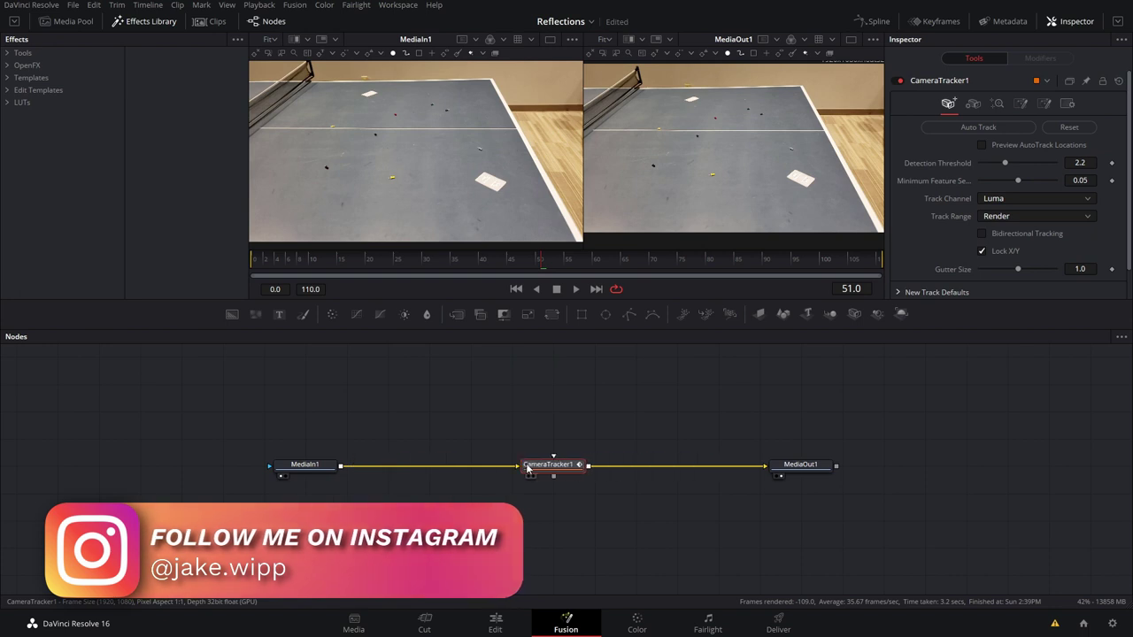
Insert an Unsharp Mask node between MediaIn1 and the Camera Tracker
{"action": "left_click", "coordinate": [312, 467]}
{"action": "key", "text": "shift+space"}
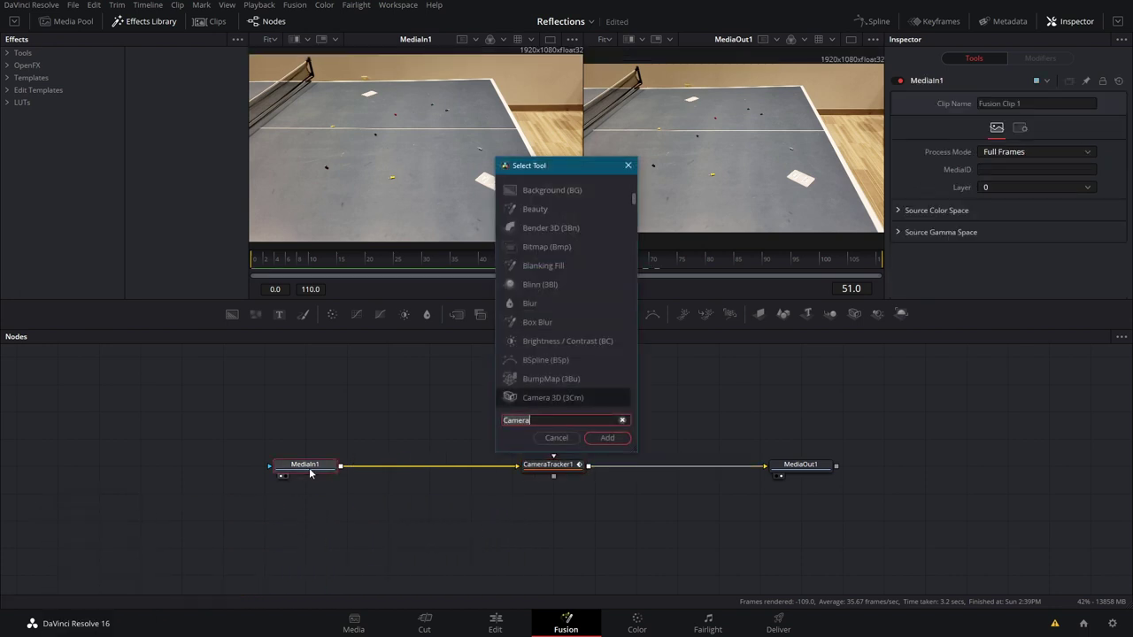
{"action": "type", "text": "unsharp"}
{"action": "key", "text": "Return"}
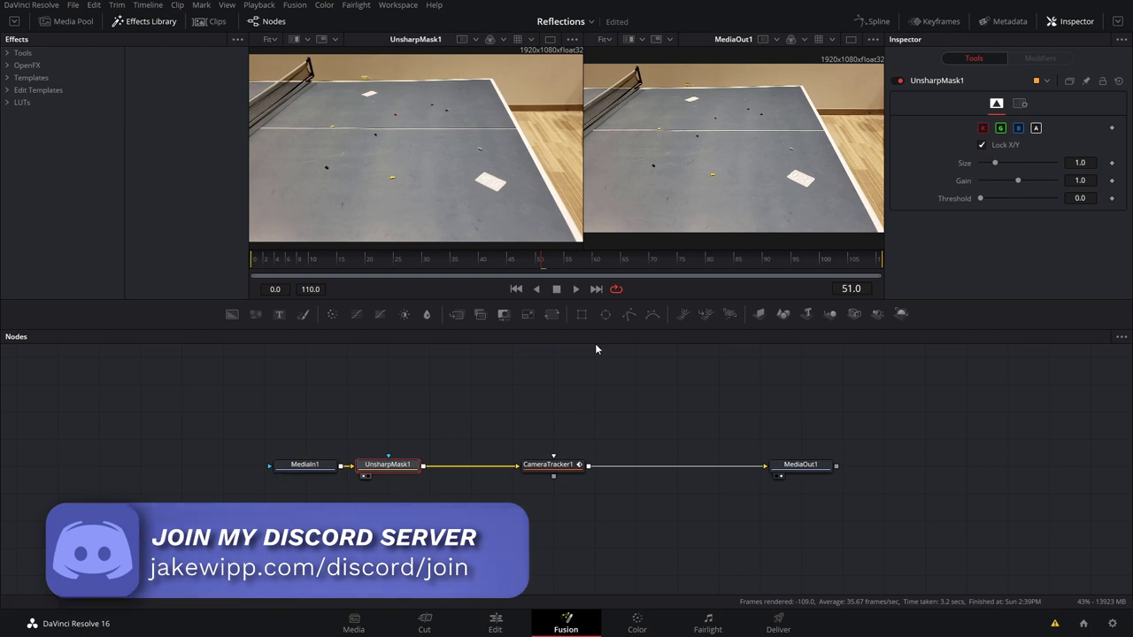
Set the Unsharp Mask's size and gain to 5.0, preview the result, and move the Camera Tracker node closer to it
{"action": "left_click_drag", "start_coordinate": [995, 163], "coordinate": [1055, 181]}
{"action": "key", "text": "space"}
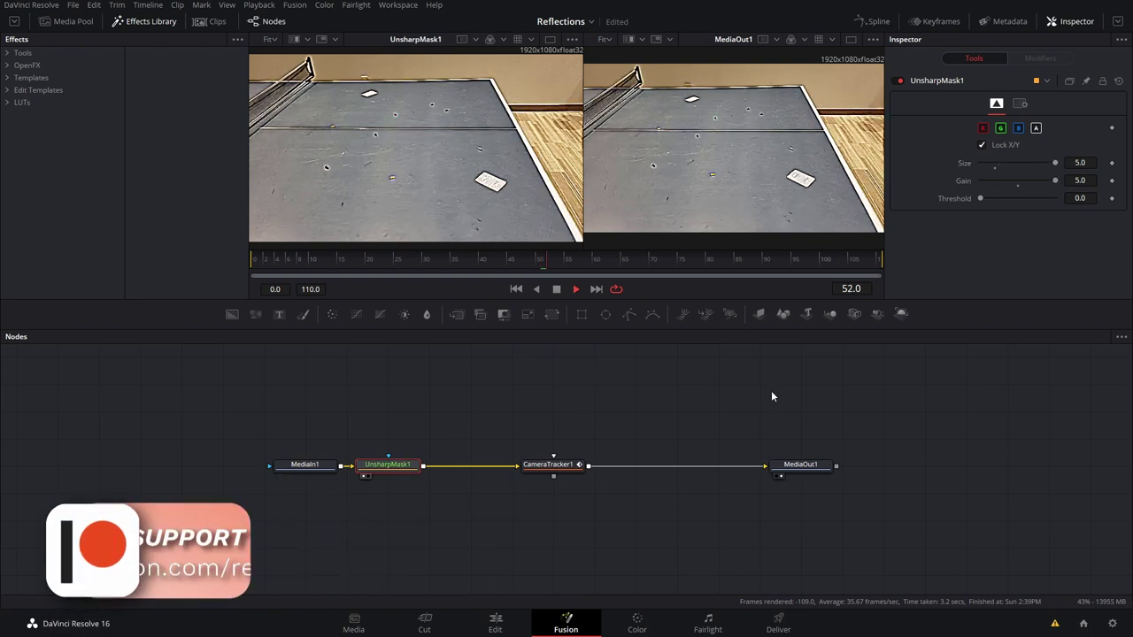
{"action": "key", "text": "space"}
{"action": "left_click_drag", "start_coordinate": [549, 472], "coordinate": [509, 469]}
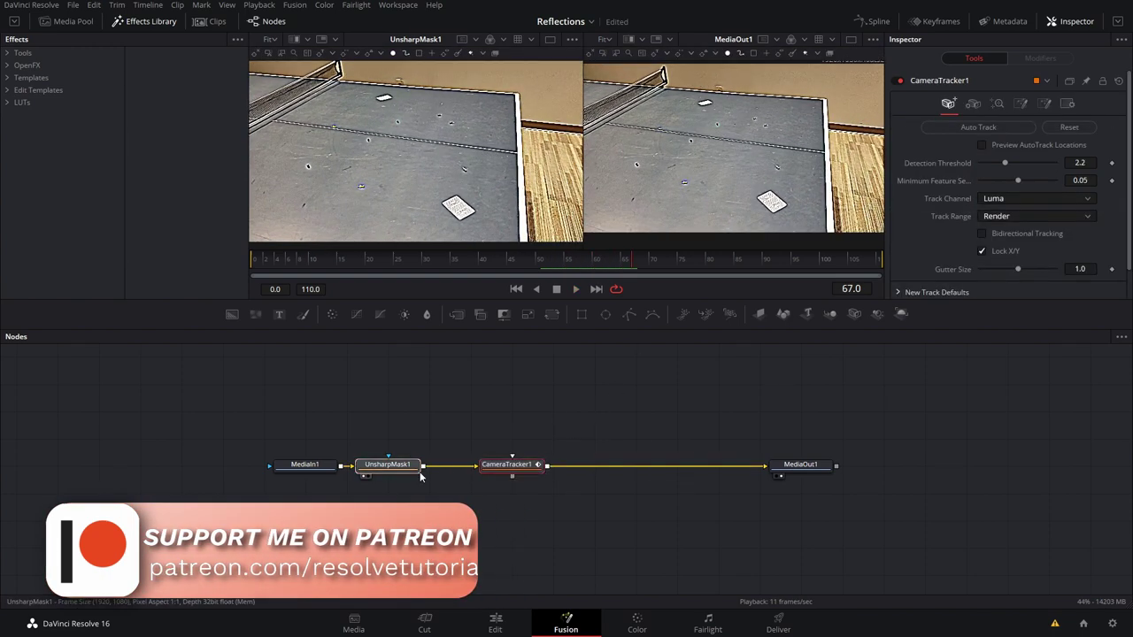
Examine the sharpened image's individual colour channels for tracking contrast and return the viewer to full colour
{"action": "left_click", "coordinate": [502, 39]}
{"action": "left_click", "coordinate": [513, 72]}
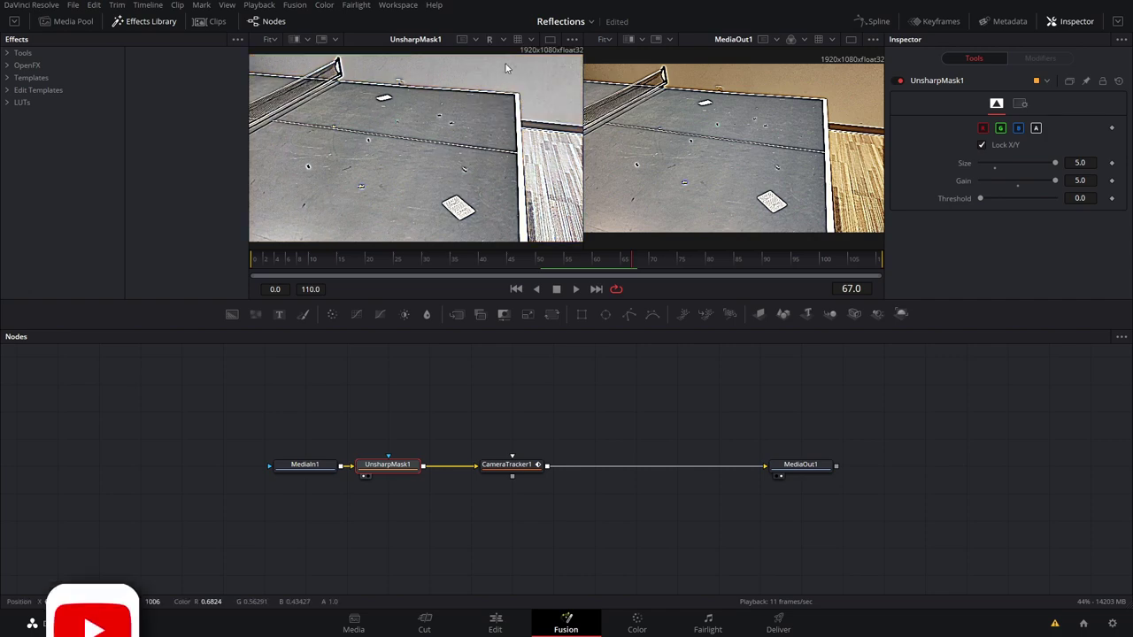
{"action": "left_click", "coordinate": [502, 39]}
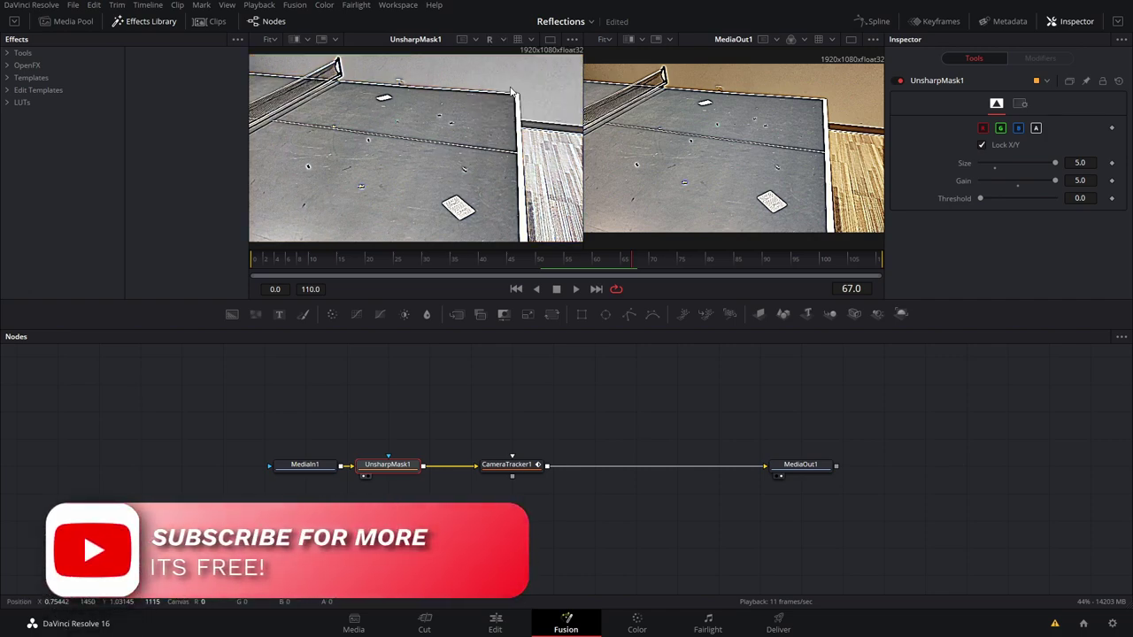
{"action": "left_click", "coordinate": [509, 86]}
{"action": "left_click", "coordinate": [503, 40]}
{"action": "left_click", "coordinate": [509, 100]}
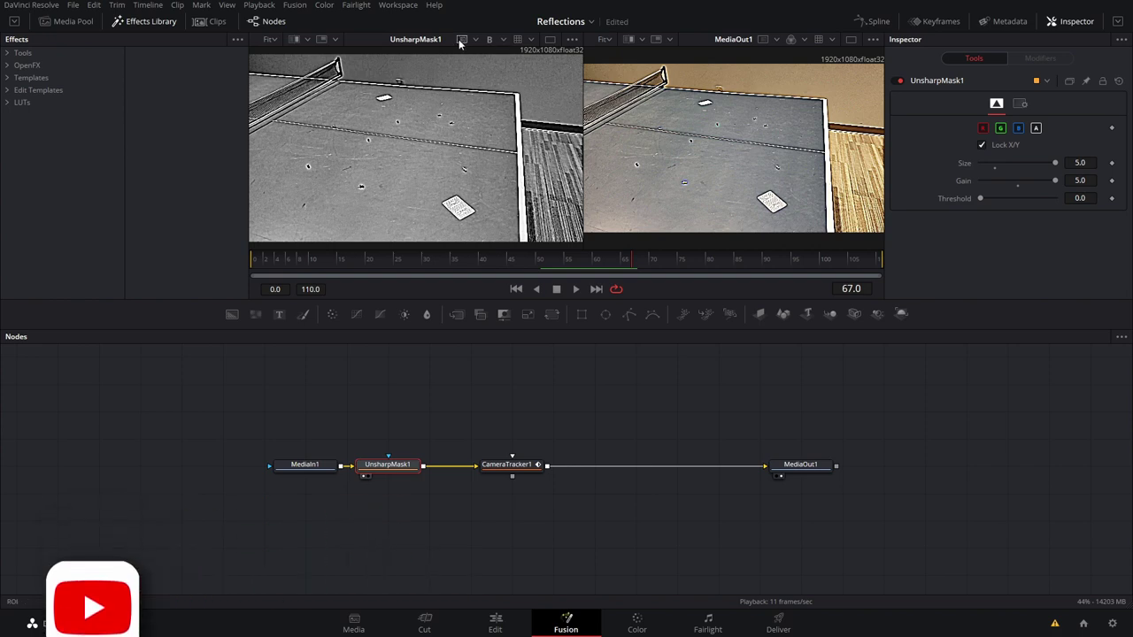
{"action": "left_click", "coordinate": [504, 39]}
{"action": "left_click", "coordinate": [505, 72]}
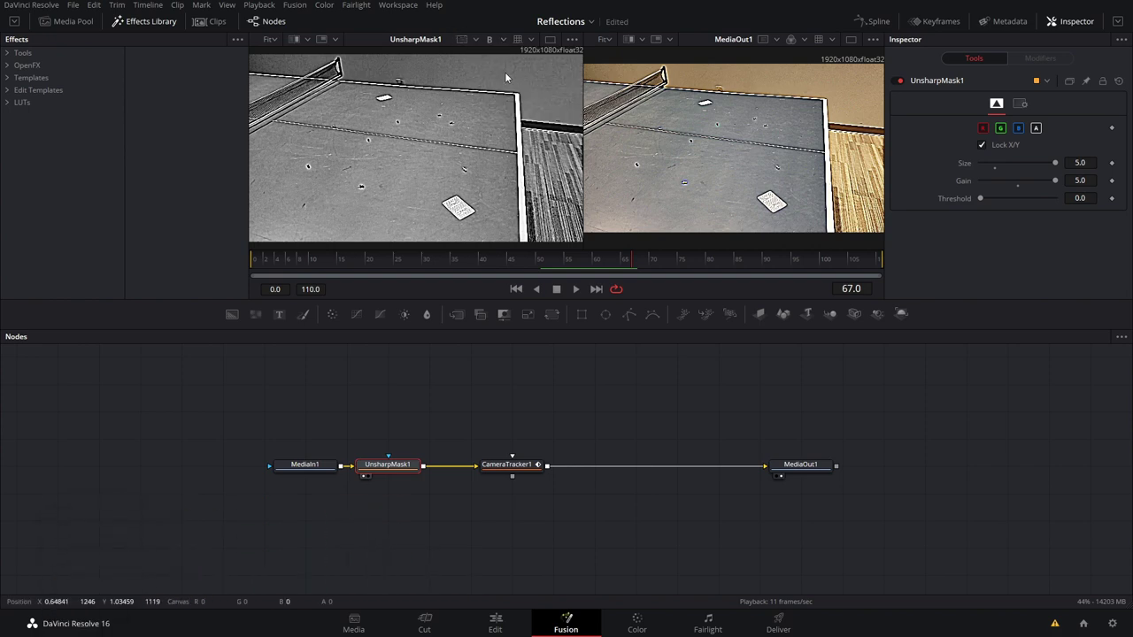
{"action": "left_click", "coordinate": [504, 39]}
{"action": "left_click", "coordinate": [504, 53]}
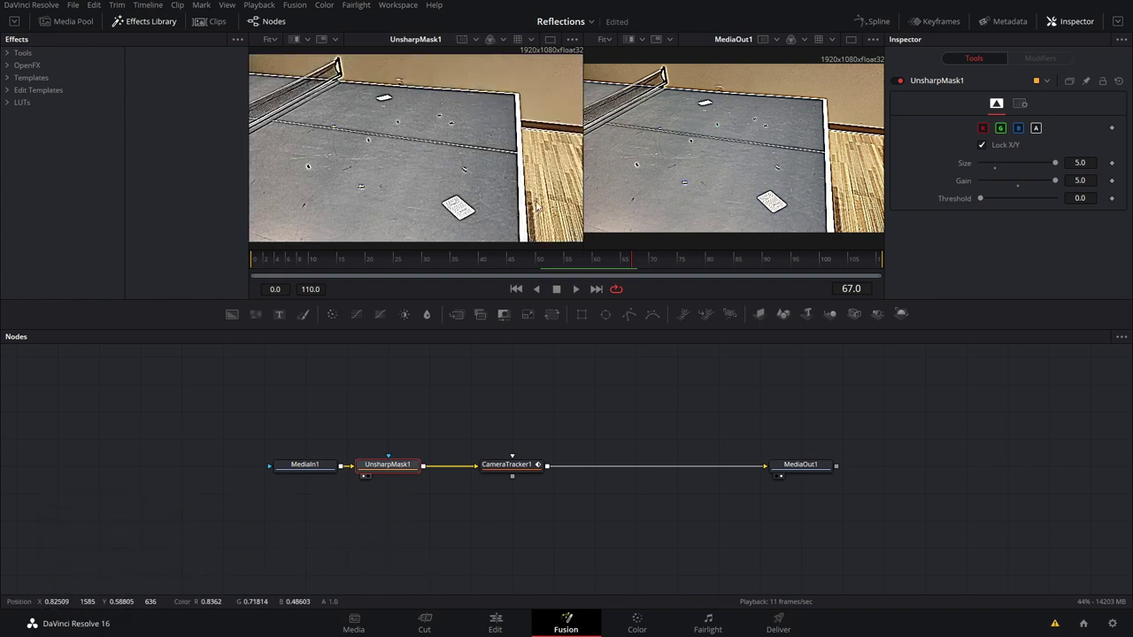
Configure the Camera Tracker to use the Blue channel, preview its track locations, with minimum feature separation 0.0323 and bidirectional tracking
{"action": "left_click", "coordinate": [525, 467]}
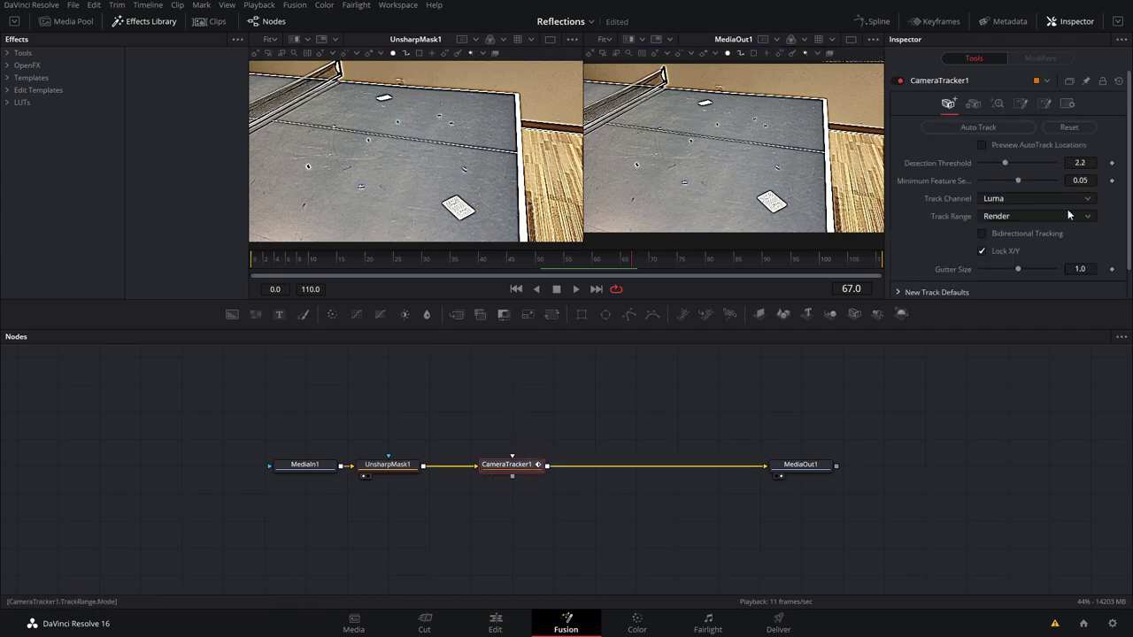
{"action": "left_click", "coordinate": [983, 198]}
{"action": "left_click", "coordinate": [1007, 243]}
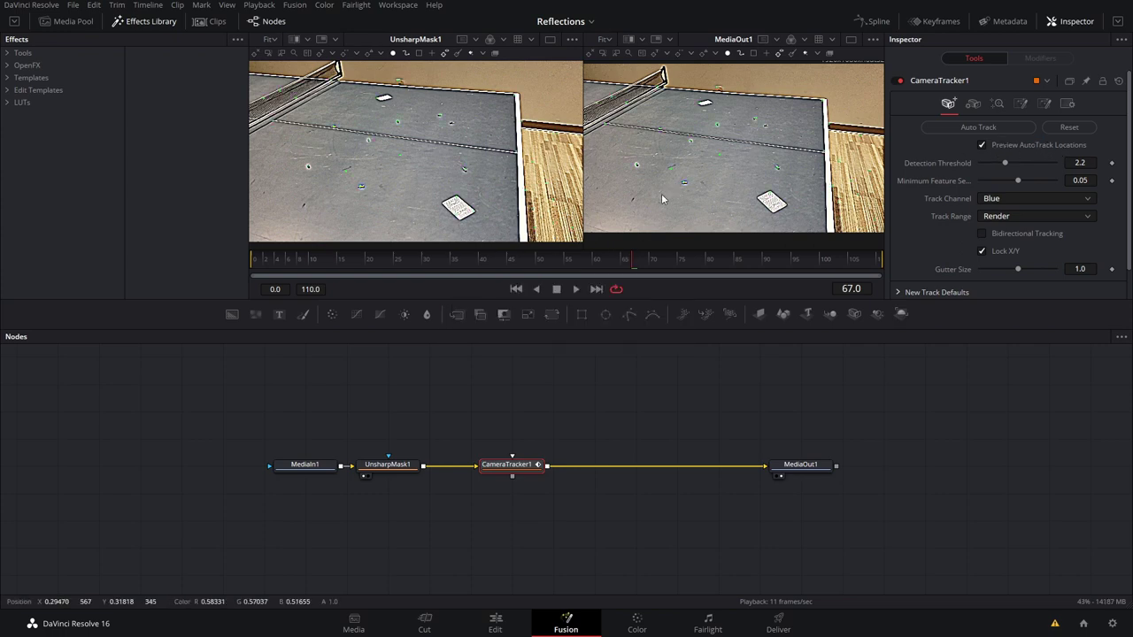
{"action": "left_click_drag", "start_coordinate": [1018, 181], "coordinate": [1008, 190]}
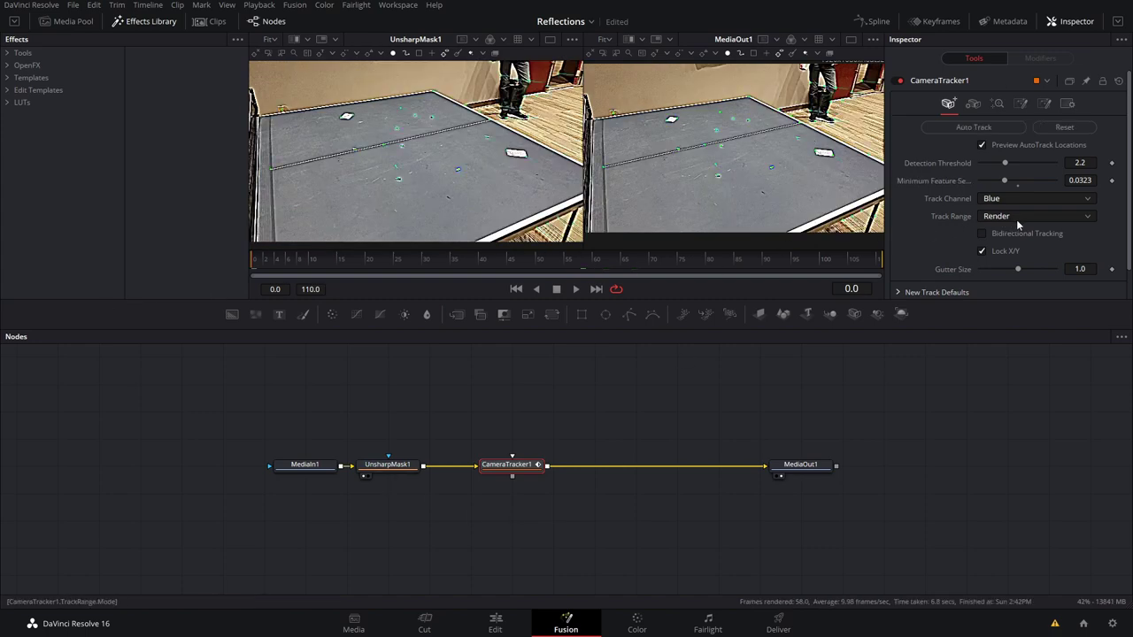
{"action": "left_click", "coordinate": [987, 232]}
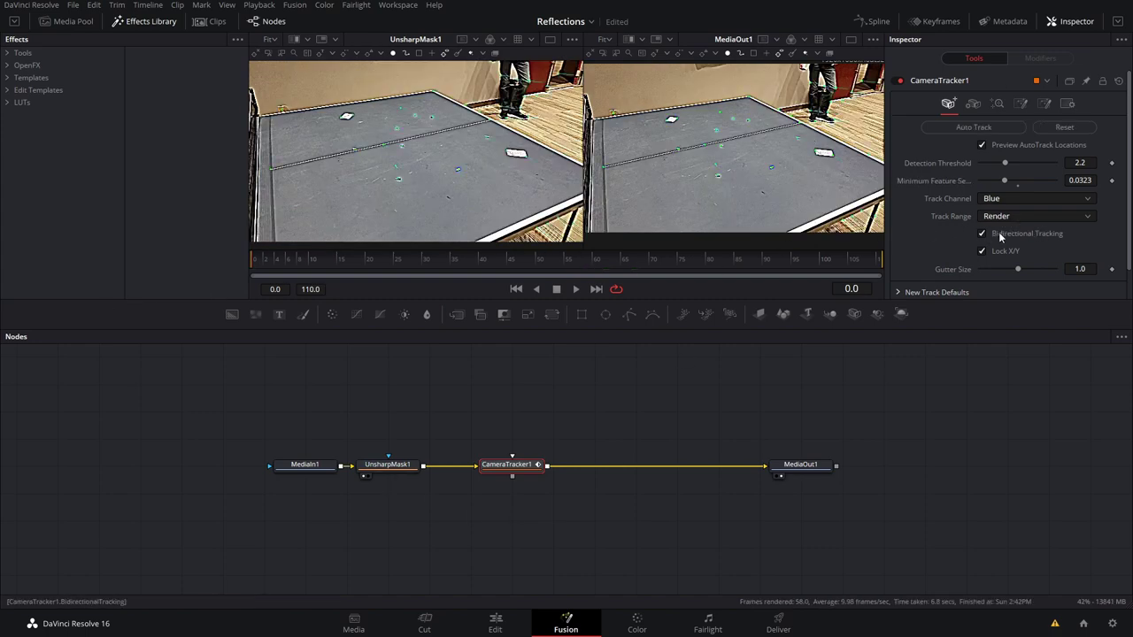
Auto-track the footage with the Camera Tracker and solve the camera
{"action": "left_click", "coordinate": [985, 132]}
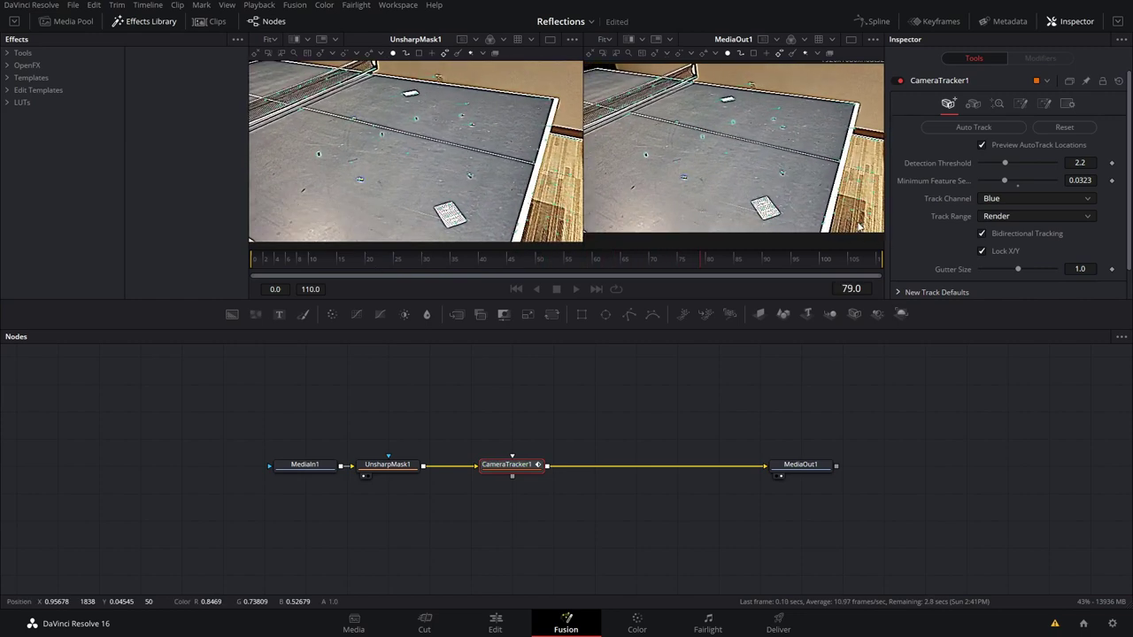
{"action": "left_click", "coordinate": [997, 105]}
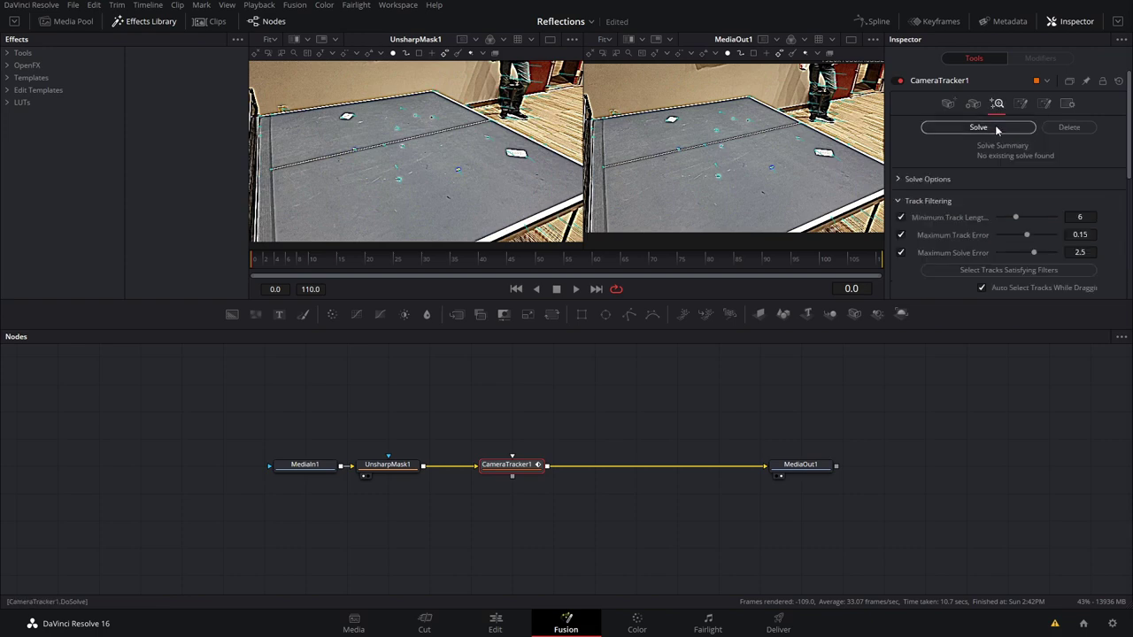
{"action": "left_click", "coordinate": [995, 125]}
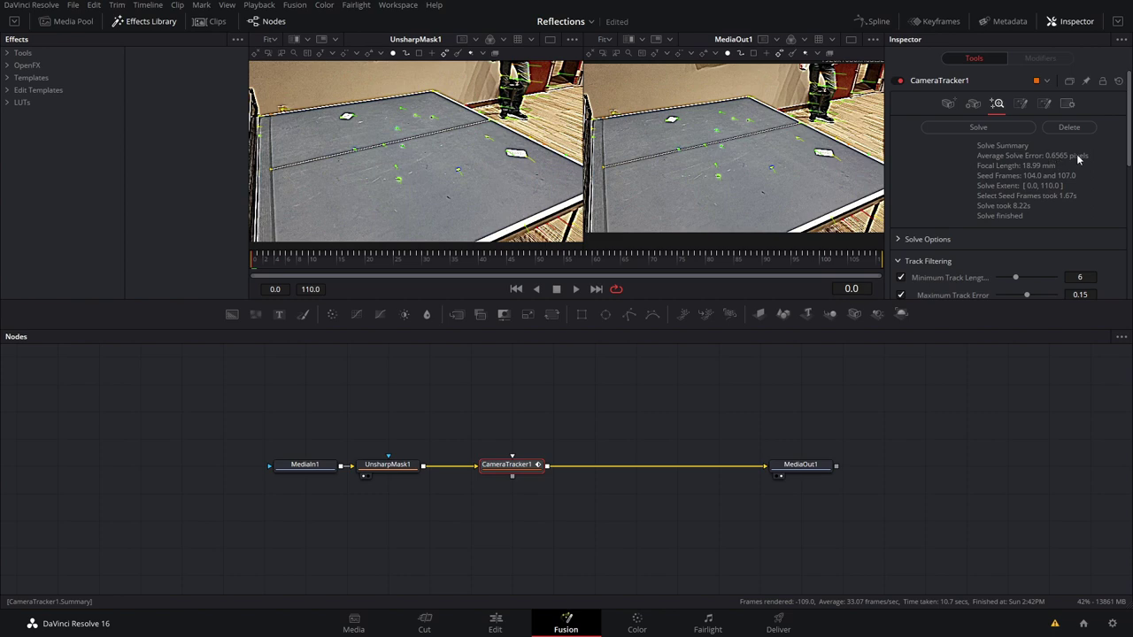
Delete the Unsharp Mask node and move the Camera Tracker next to MediaIn1
{"action": "left_click", "coordinate": [387, 464]}
{"action": "key", "text": "Delete"}
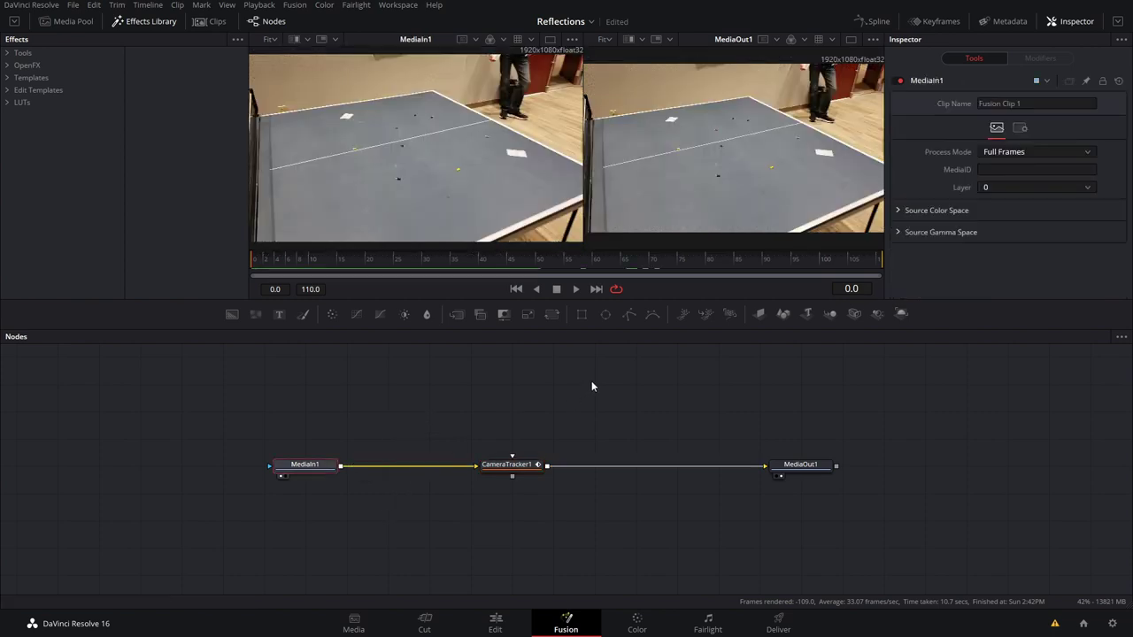
{"action": "left_click_drag", "start_coordinate": [523, 461], "coordinate": [440, 462]}
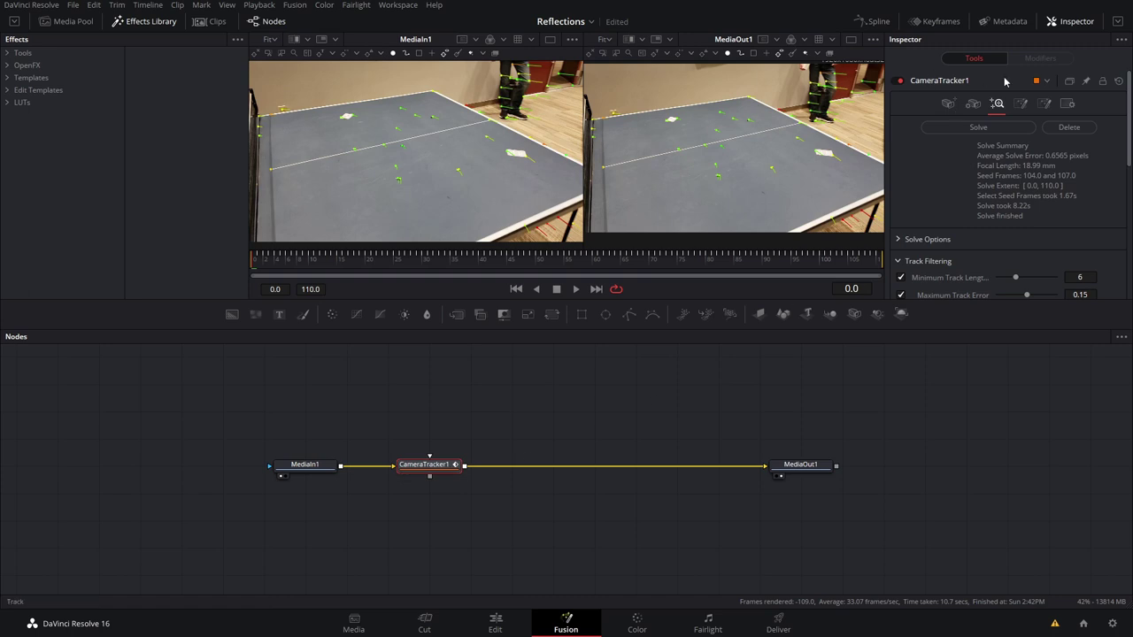
Export the camera solve as 3D scene nodes placed above the tracker, and show the point cloud in the first viewer
{"action": "left_click", "coordinate": [1022, 104]}
{"action": "left_click", "coordinate": [967, 129]}
{"action": "left_click_drag", "start_coordinate": [552, 410], "coordinate": [512, 382]}
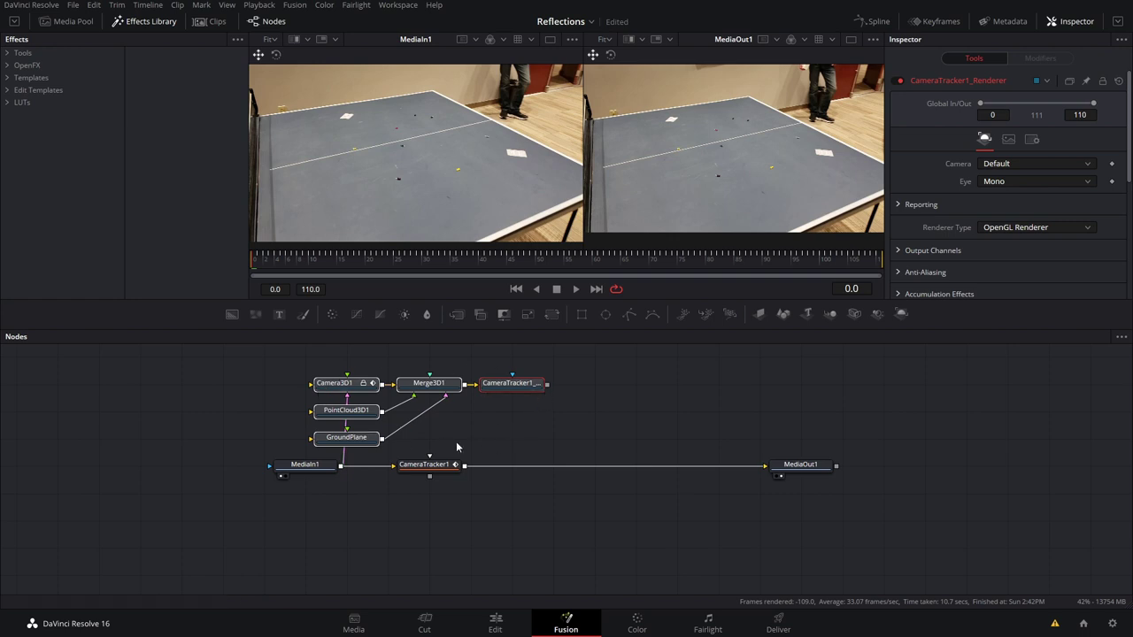
{"action": "left_click_drag", "start_coordinate": [346, 410], "coordinate": [452, 182]}
{"action": "left_click", "coordinate": [359, 440]}
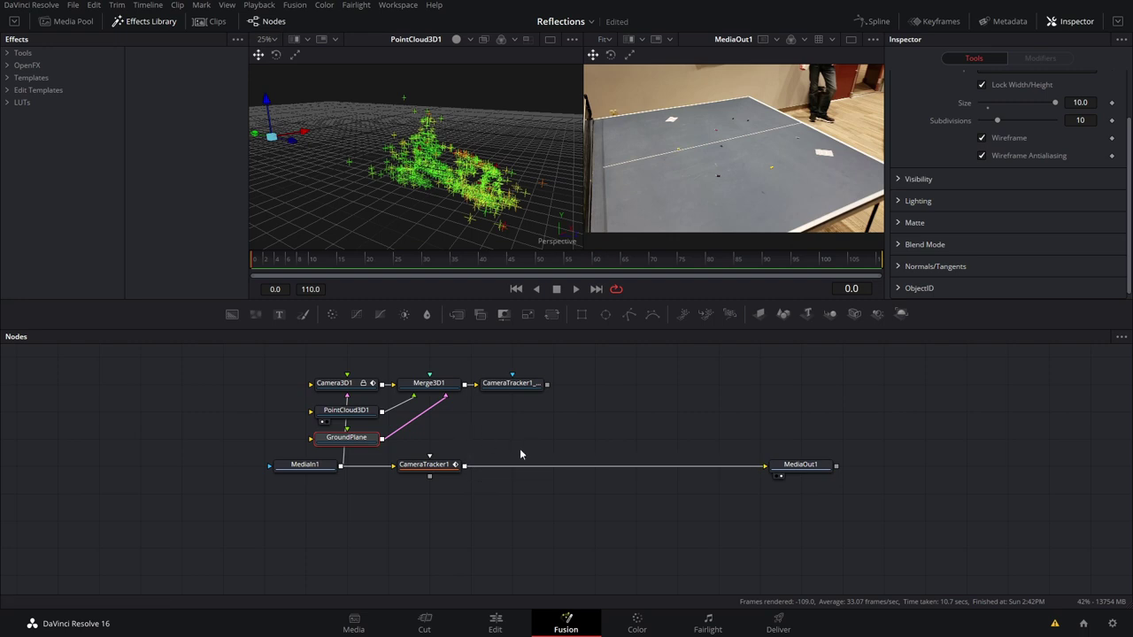
Detach the Camera Tracker, connect the 3D renderer to MediaOut1, and rearrange the nodes with MediaIn1 in line before Camera3D1
{"action": "left_click_drag", "start_coordinate": [429, 464], "coordinate": [263, 546]}
{"action": "left_click_drag", "start_coordinate": [547, 384], "coordinate": [779, 424]}
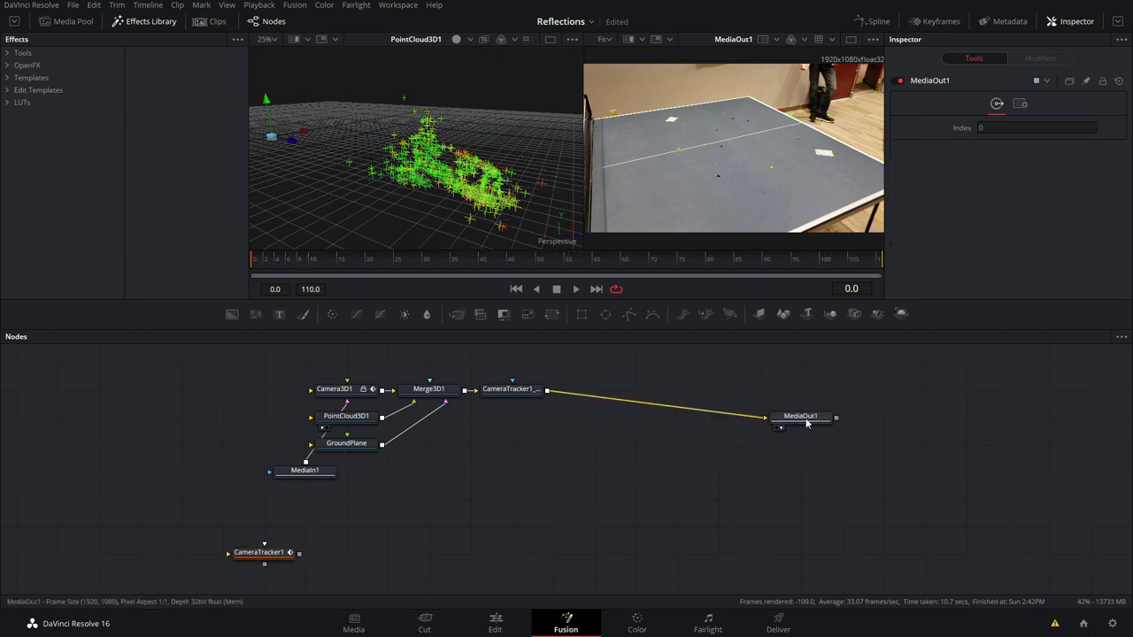
{"action": "left_click_drag", "start_coordinate": [305, 471], "coordinate": [181, 390]}
{"action": "left_click", "coordinate": [280, 475]}
{"action": "left_click_drag", "start_coordinate": [351, 436], "coordinate": [502, 443]}
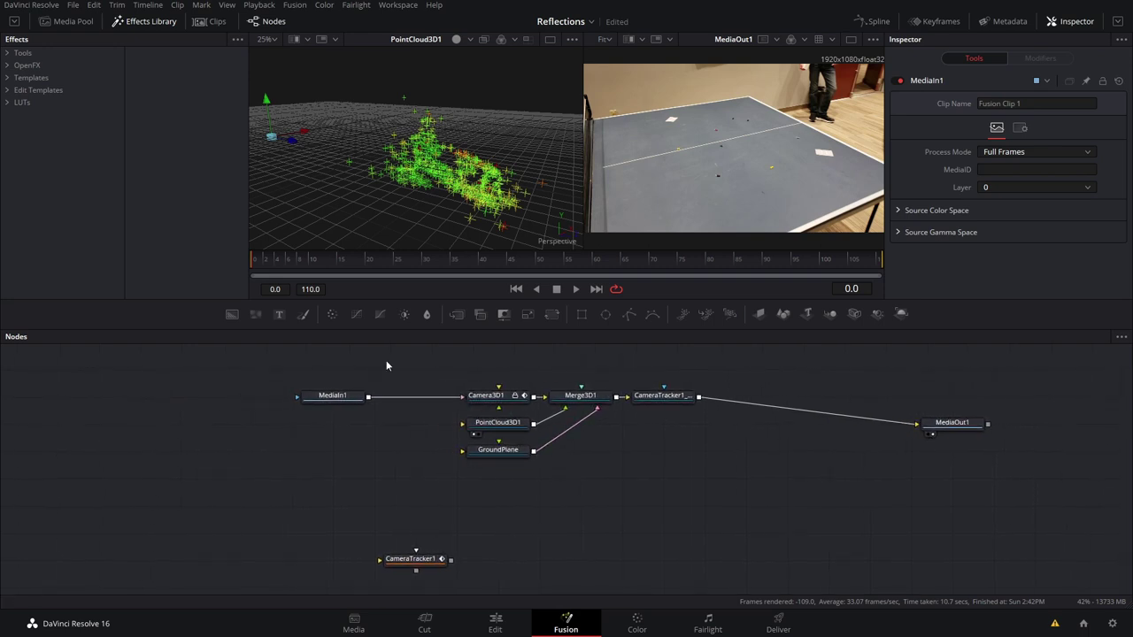
Build a Background, Grid and Luma Keyer node chain below MediaIn1
{"action": "left_click_drag", "start_coordinate": [264, 464], "coordinate": [263, 463]}
{"action": "key", "text": "shift+space"}
{"action": "type", "text": "gr"}
{"action": "key", "text": "Return"}
{"action": "key", "text": "shift+space"}
{"action": "type", "text": "lum"}
{"action": "key", "text": "Return"}
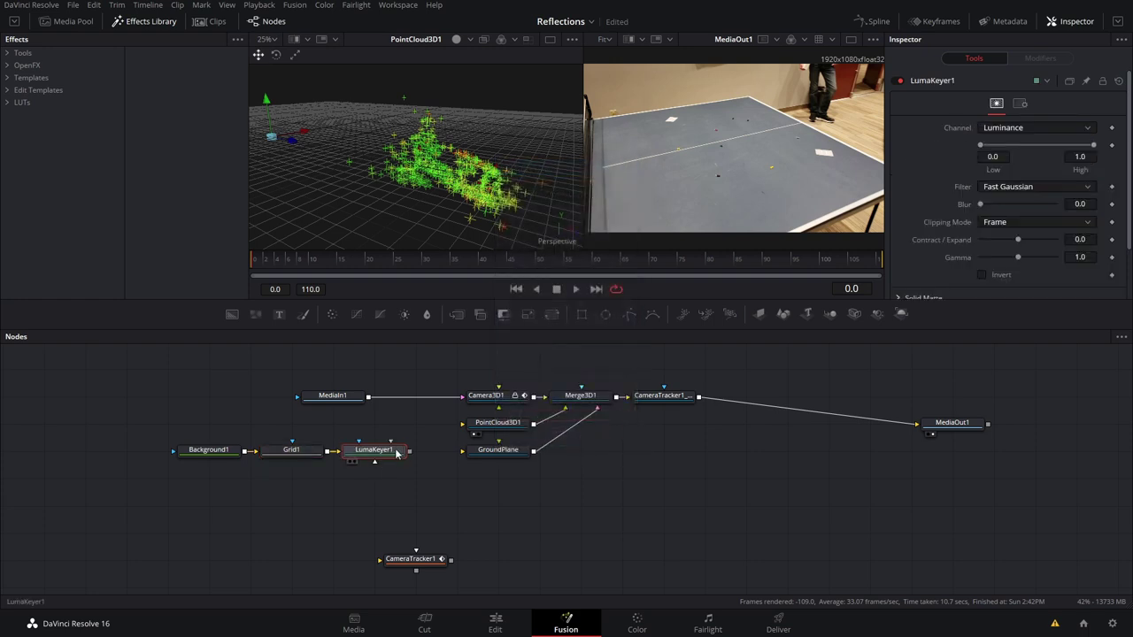
Show the Luma Keyer output in the first viewer and set the grid's major line spacing to 0
{"action": "key", "text": "1"}
{"action": "scroll", "coordinate": [493, 129], "scroll_direction": "down", "scroll_amount": 3}
{"action": "scroll", "coordinate": [493, 129], "scroll_direction": "up", "scroll_amount": 4}
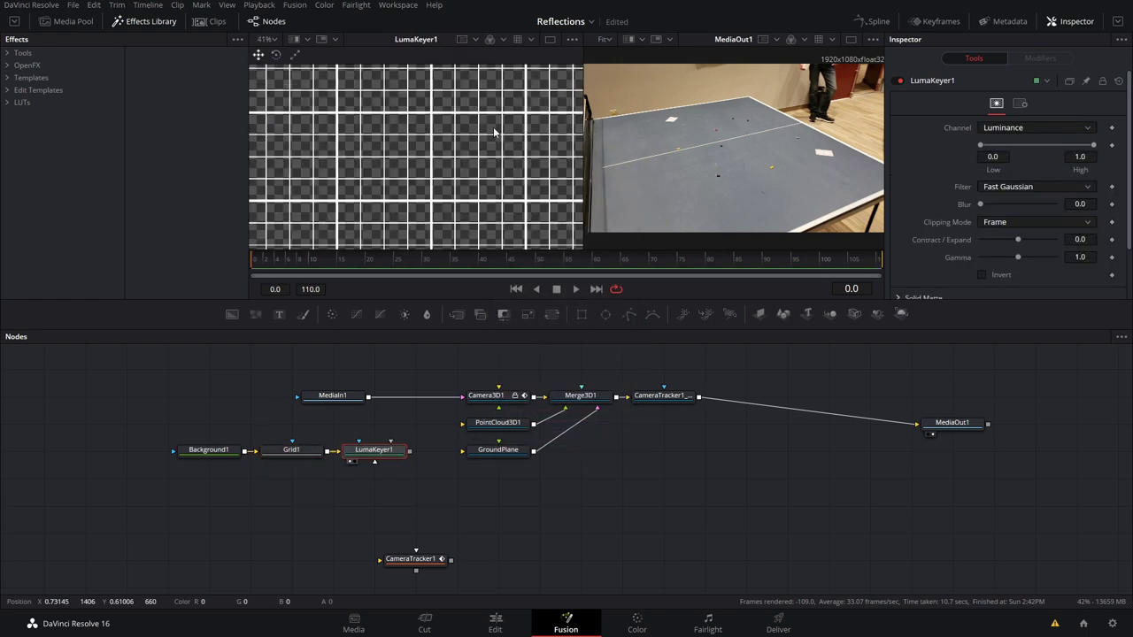
{"action": "left_click", "coordinate": [291, 450]}
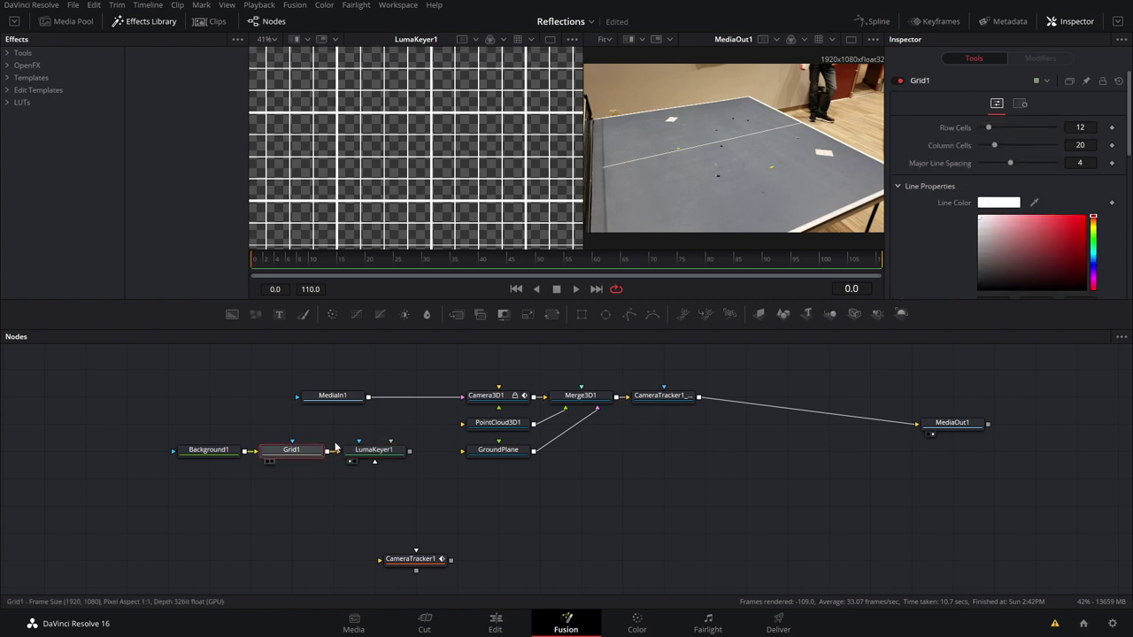
{"action": "left_click_drag", "start_coordinate": [1008, 163], "coordinate": [977, 164]}
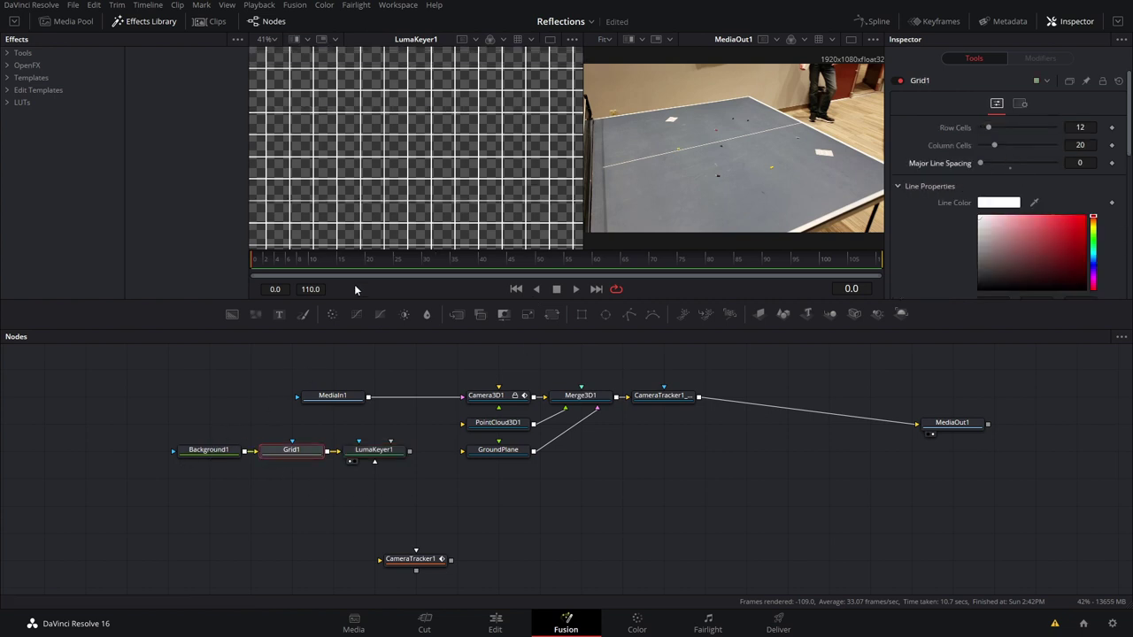
Show Grid1 in the first viewer and make the black Background1 colour fully opaque
{"action": "left_click", "coordinate": [209, 449]}
{"action": "left_click_drag", "start_coordinate": [1094, 225], "coordinate": [1094, 209]}
{"action": "left_click", "coordinate": [286, 453]}
{"action": "key", "text": "1"}
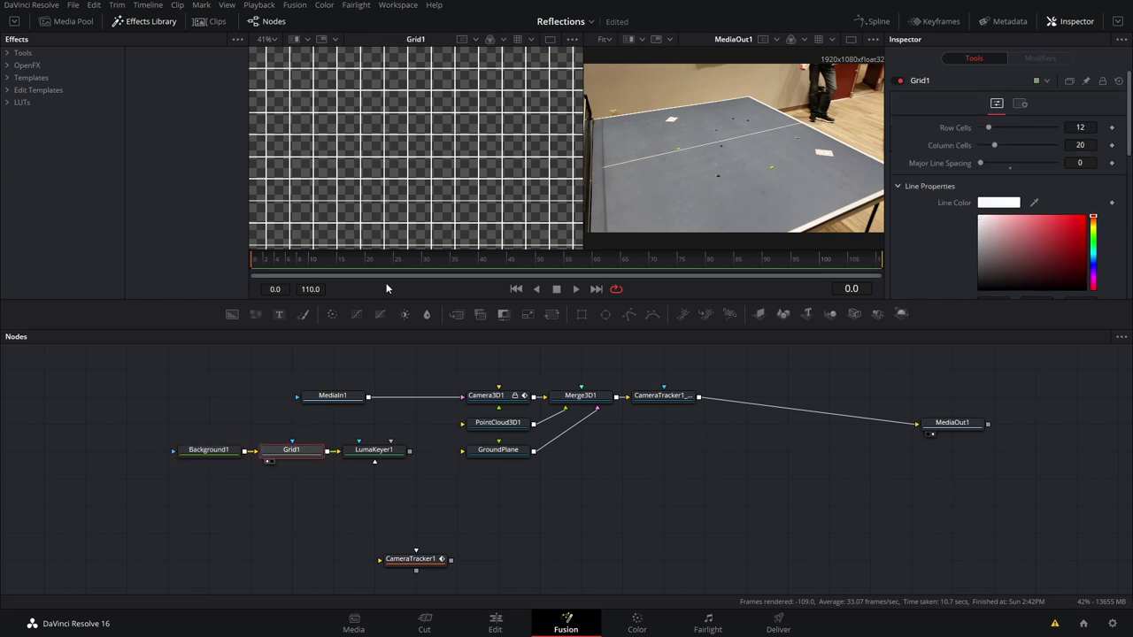
{"action": "left_click", "coordinate": [209, 449]}
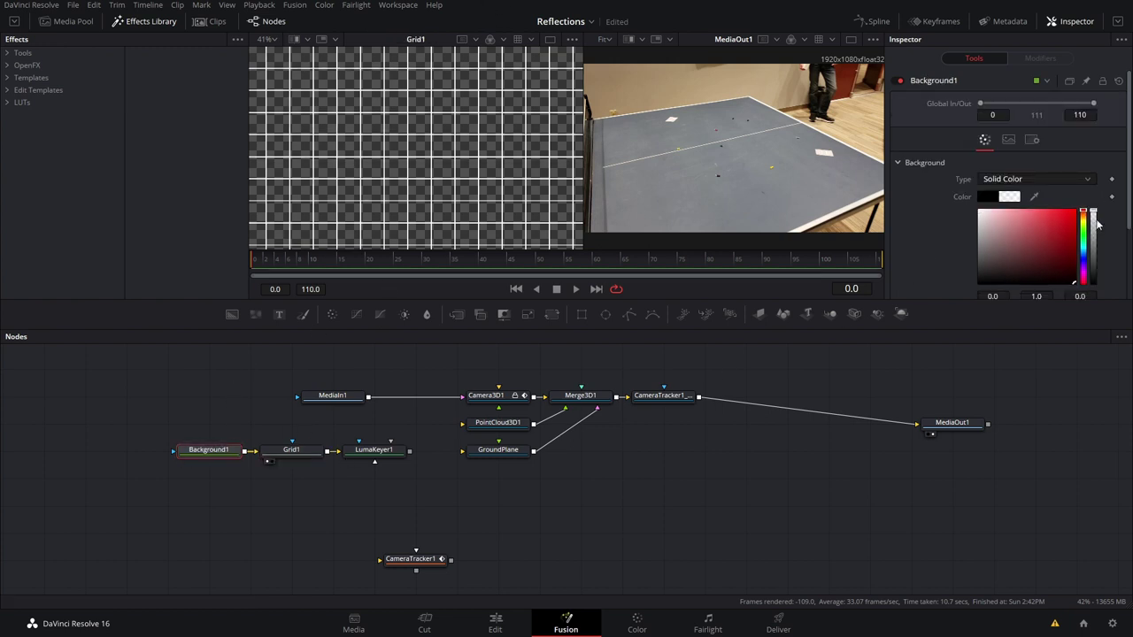
{"action": "left_click_drag", "start_coordinate": [1098, 232], "coordinate": [1118, 441]}
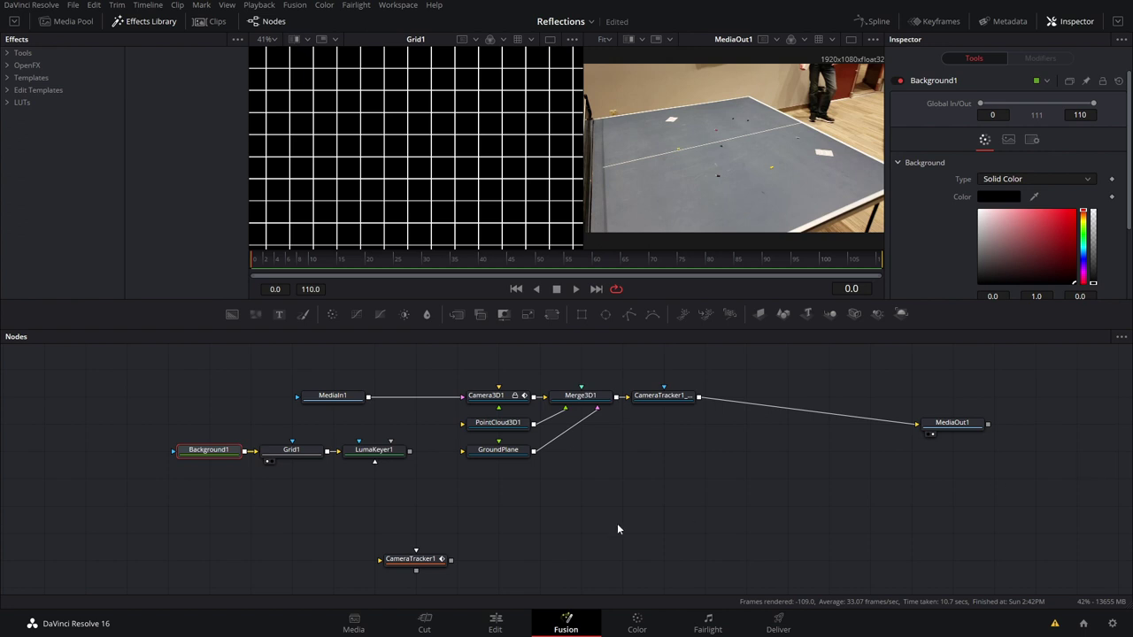
Connect the LumaKeyer1 output to the GroundPlane's material and set the plane's diffuse colour to white
{"action": "left_click", "coordinate": [373, 450]}
{"action": "key", "text": "1"}
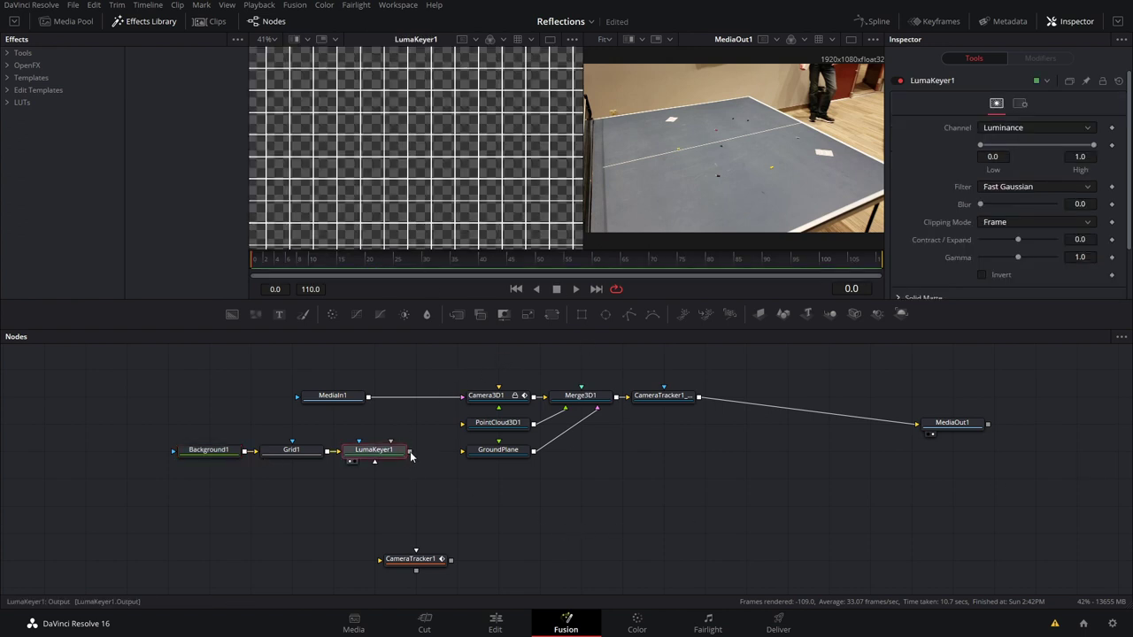
{"action": "left_click_drag", "start_coordinate": [411, 455], "coordinate": [508, 456]}
{"action": "left_click", "coordinate": [502, 453]}
{"action": "left_click", "coordinate": [1006, 197]}
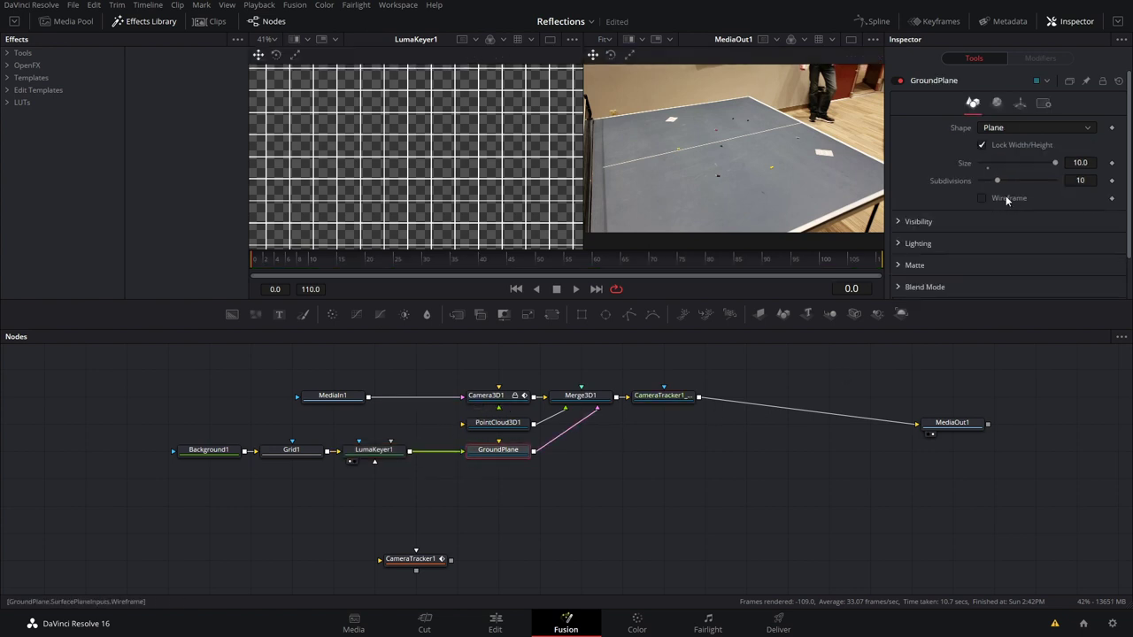
{"action": "left_click", "coordinate": [997, 103]}
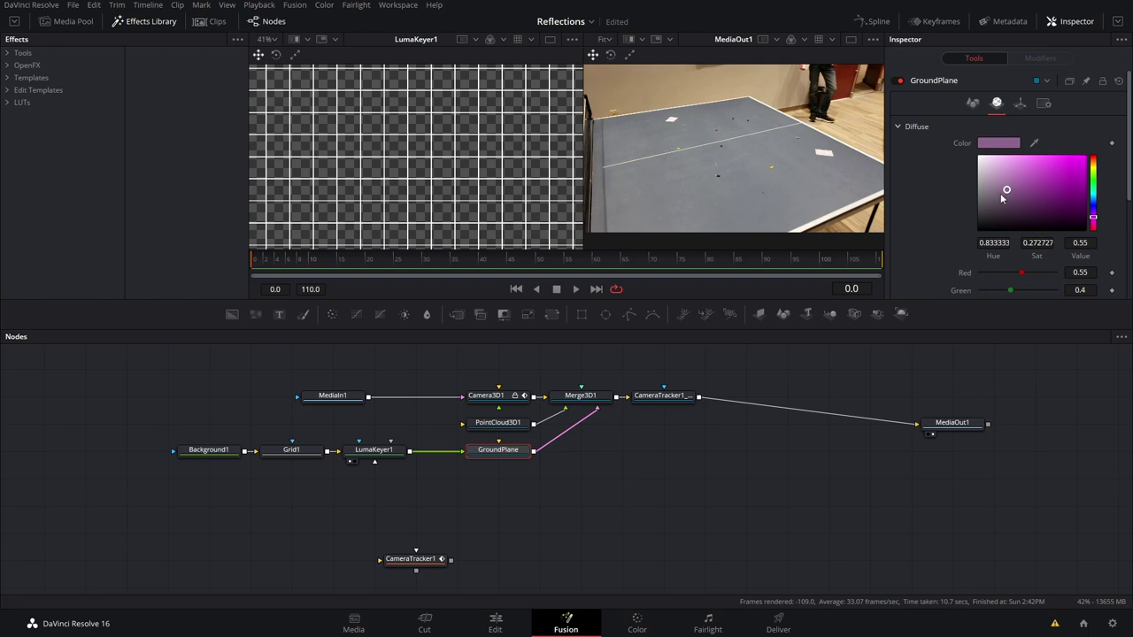
Show Merge3D1 in the first viewer and examine the grid plane against the point cloud
{"action": "left_click", "coordinate": [580, 395]}
{"action": "key", "text": "1"}
{"action": "scroll", "coordinate": [460, 181], "scroll_direction": "down", "scroll_amount": 2}
{"action": "left_click_drag", "start_coordinate": [455, 183], "coordinate": [425, 125]}
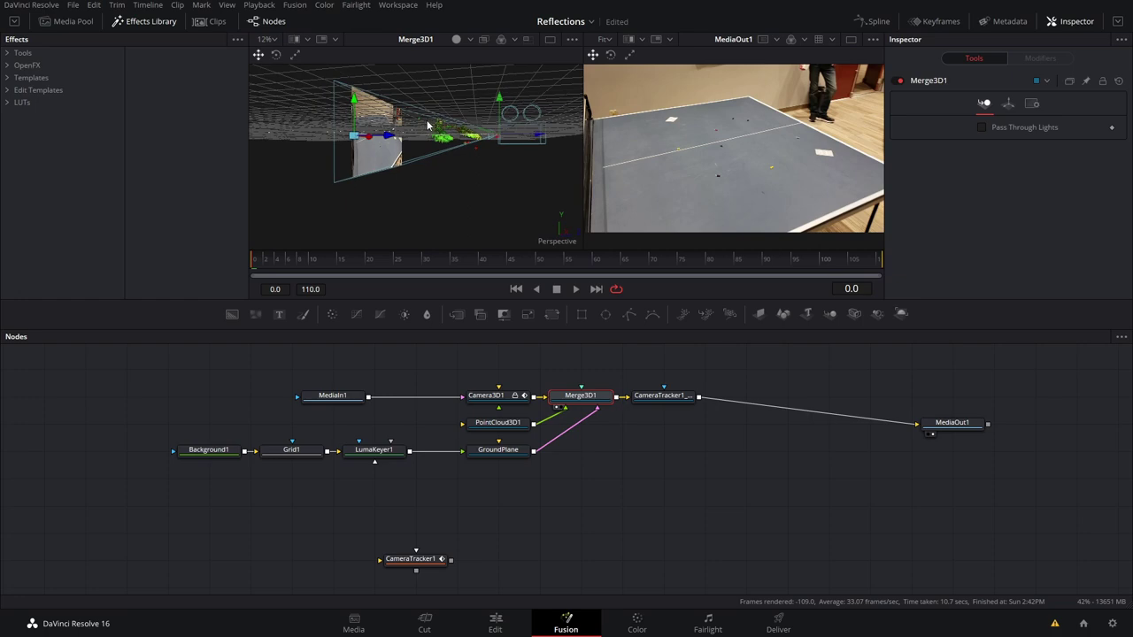
{"action": "scroll", "coordinate": [425, 130], "scroll_direction": "up", "scroll_amount": 5}
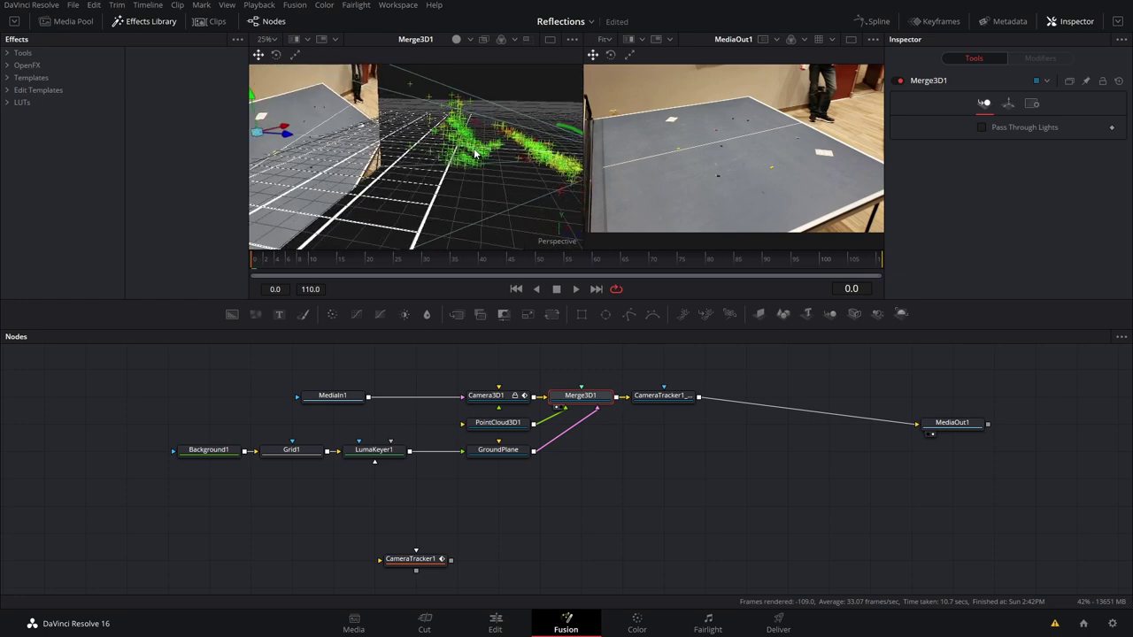
{"action": "left_click_drag", "start_coordinate": [450, 160], "coordinate": [499, 160]}
{"action": "left_click_drag", "start_coordinate": [470, 123], "coordinate": [534, 203]}
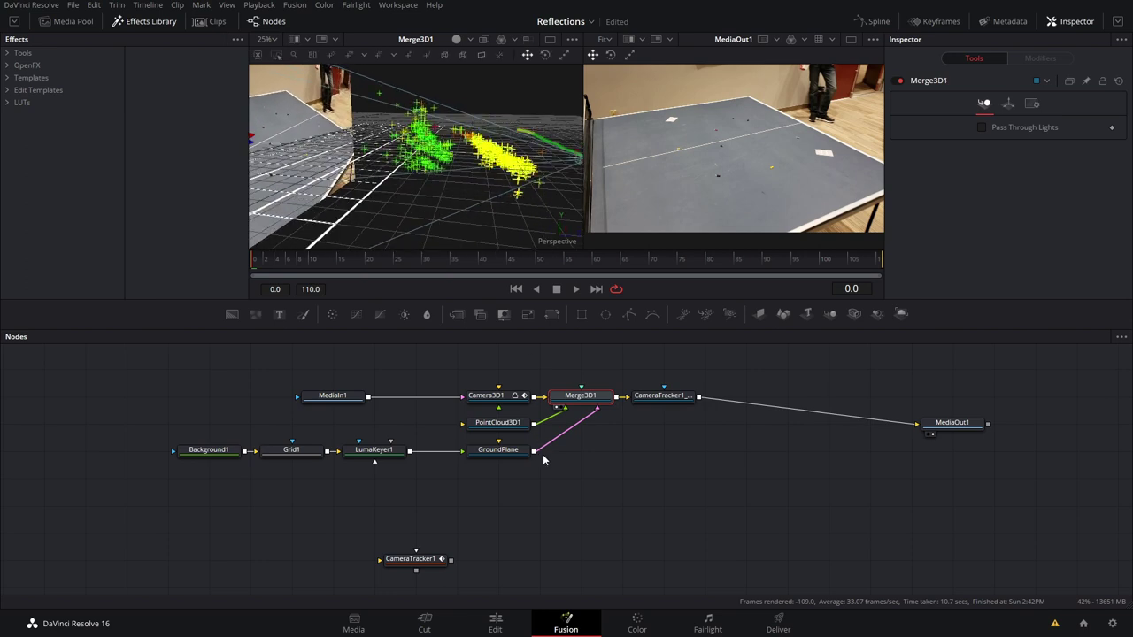
Set PointCloud3D1's style to Point with a size of 1.63
{"action": "left_click", "coordinate": [502, 426]}
{"action": "left_click", "coordinate": [1016, 129]}
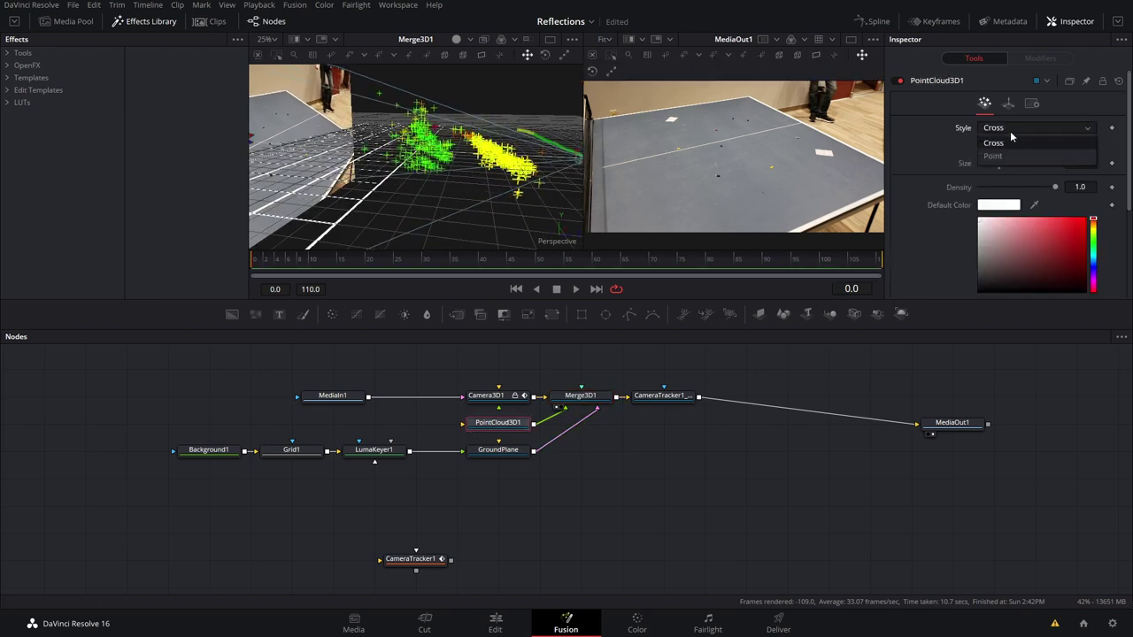
{"action": "left_click", "coordinate": [1001, 156]}
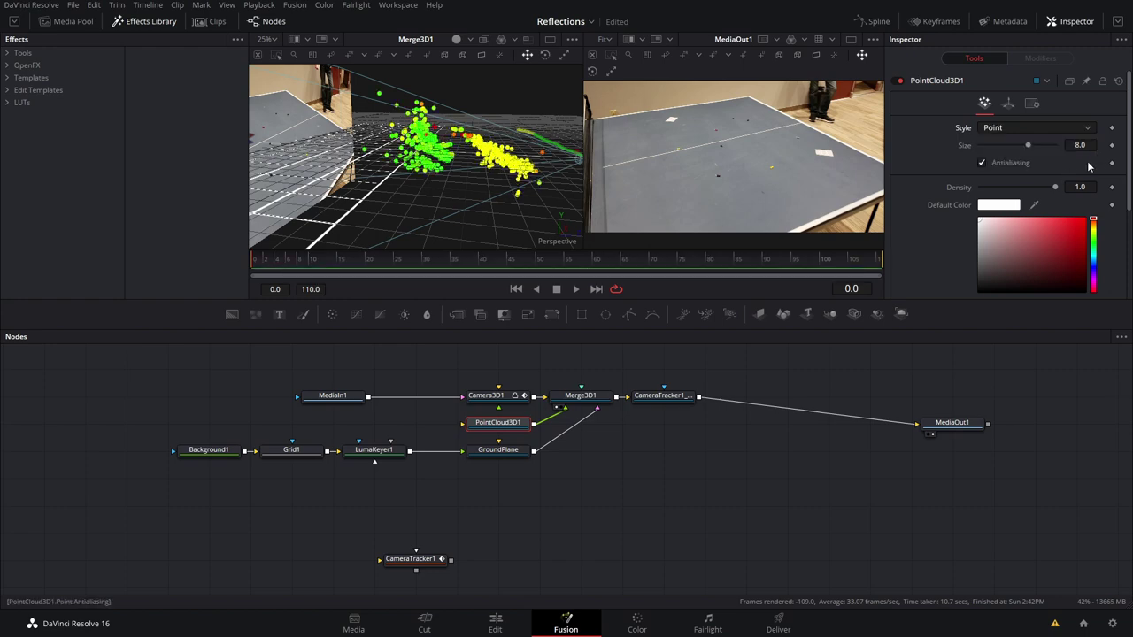
{"action": "left_click_drag", "start_coordinate": [996, 146], "coordinate": [985, 146]}
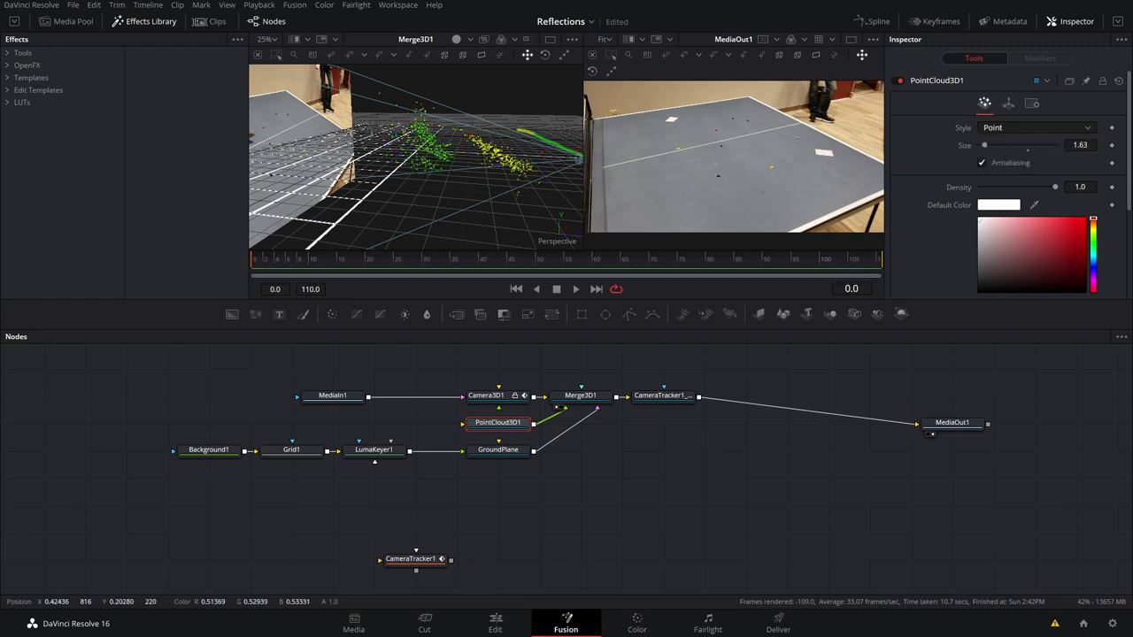
Examine the camera tracker's points on the table surface against the point cloud in the 3D scene
{"action": "mouse_move", "coordinate": [463, 172]}
{"action": "left_mouse_down"}
{"action": "mouse_move", "coordinate": [484, 158]}
{"action": "mouse_move", "coordinate": [452, 155]}
{"action": "mouse_move", "coordinate": [442, 170]}
{"action": "left_mouse_up"}
{"action": "left_click_drag", "start_coordinate": [416, 222], "coordinate": [438, 235]}
{"action": "left_click", "coordinate": [420, 562]}
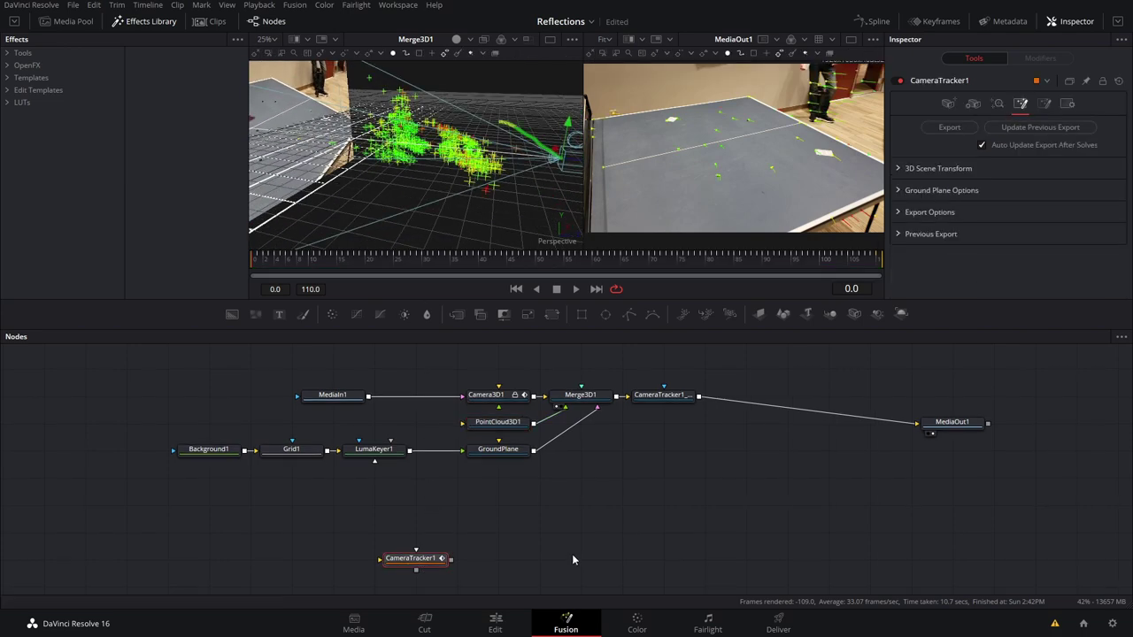
{"action": "left_click_drag", "start_coordinate": [657, 97], "coordinate": [789, 211]}
Rotate the GroundPlane to -66.5 in X so the grid follows the table's tracked points
{"action": "left_click", "coordinate": [513, 449]}
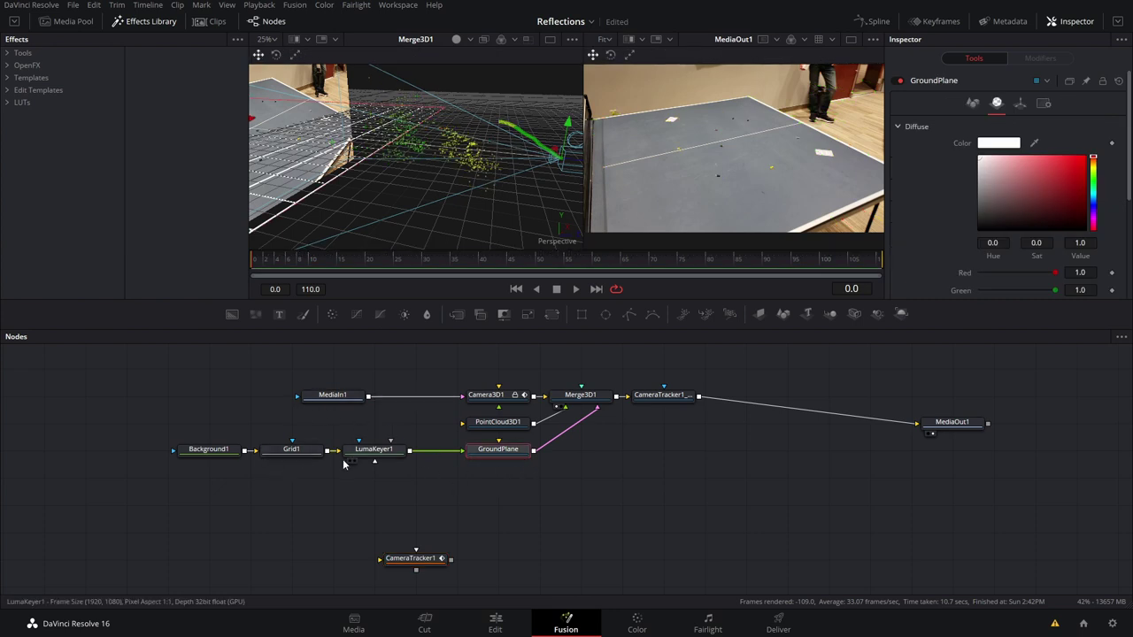
{"action": "scroll", "coordinate": [376, 173], "scroll_direction": "down", "scroll_amount": 3}
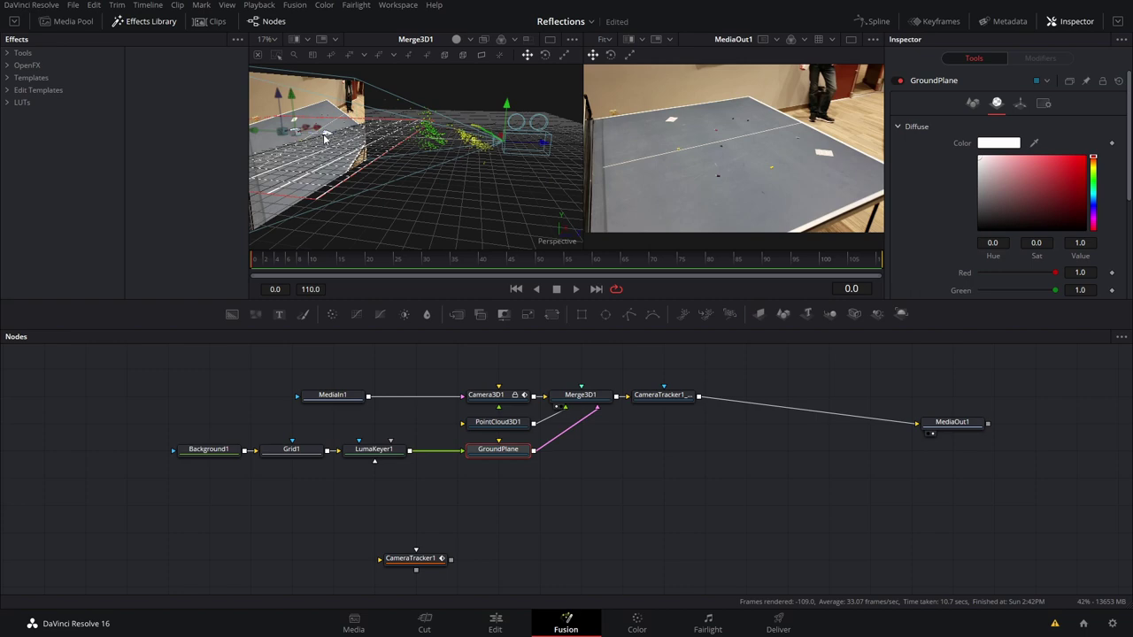
{"action": "left_click_drag", "start_coordinate": [313, 133], "coordinate": [430, 148]}
{"action": "scroll", "coordinate": [547, 149], "scroll_direction": "up", "scroll_amount": 10}
{"action": "scroll", "coordinate": [545, 149], "scroll_direction": "down", "scroll_amount": 2}
{"action": "left_click_drag", "start_coordinate": [545, 149], "coordinate": [466, 136]}
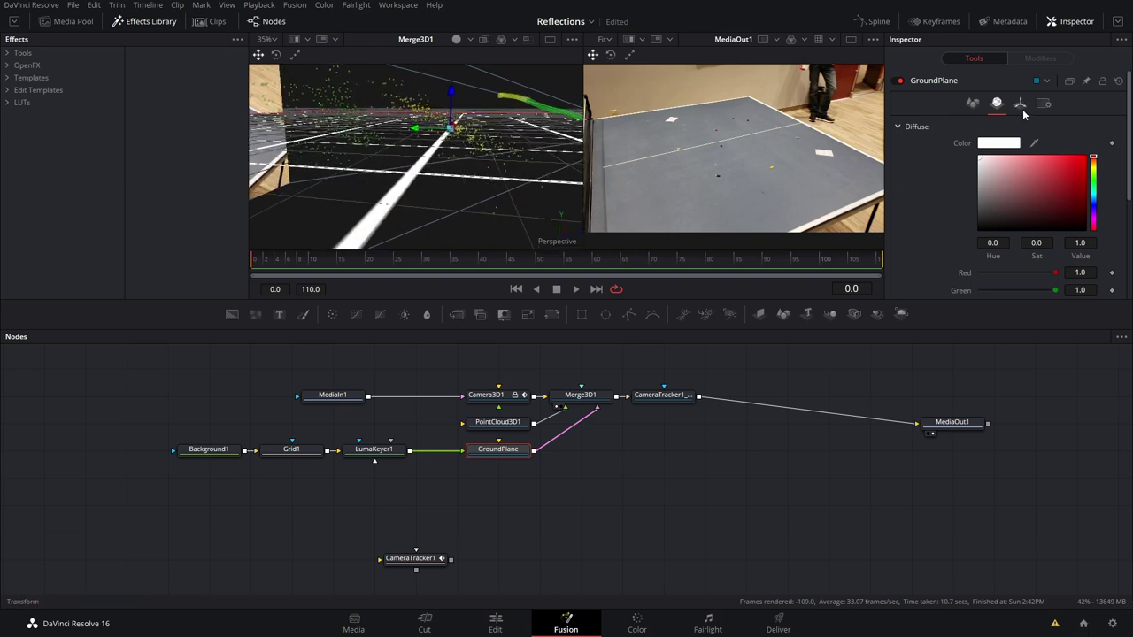
{"action": "left_click", "coordinate": [1023, 106]}
{"action": "scroll", "coordinate": [1031, 132], "scroll_direction": "down", "scroll_amount": 2}
{"action": "left_click_drag", "start_coordinate": [1018, 163], "coordinate": [1034, 162]}
{"action": "left_click_drag", "start_coordinate": [511, 119], "coordinate": [444, 130]}
Set the GroundPlane's Y translation to 0.038 to bring the grid level with the table points
{"action": "left_click_drag", "start_coordinate": [1018, 90], "coordinate": [1030, 89]}
{"action": "left_click_drag", "start_coordinate": [472, 131], "coordinate": [451, 137]}
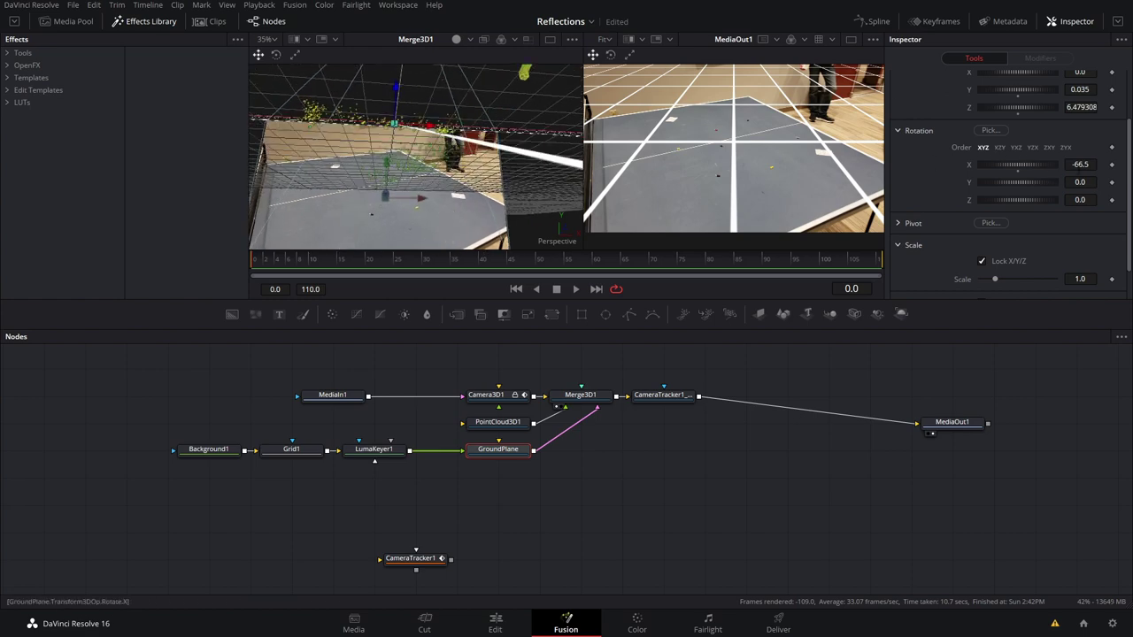
{"action": "left_click_drag", "start_coordinate": [1018, 89], "coordinate": [1021, 90]}
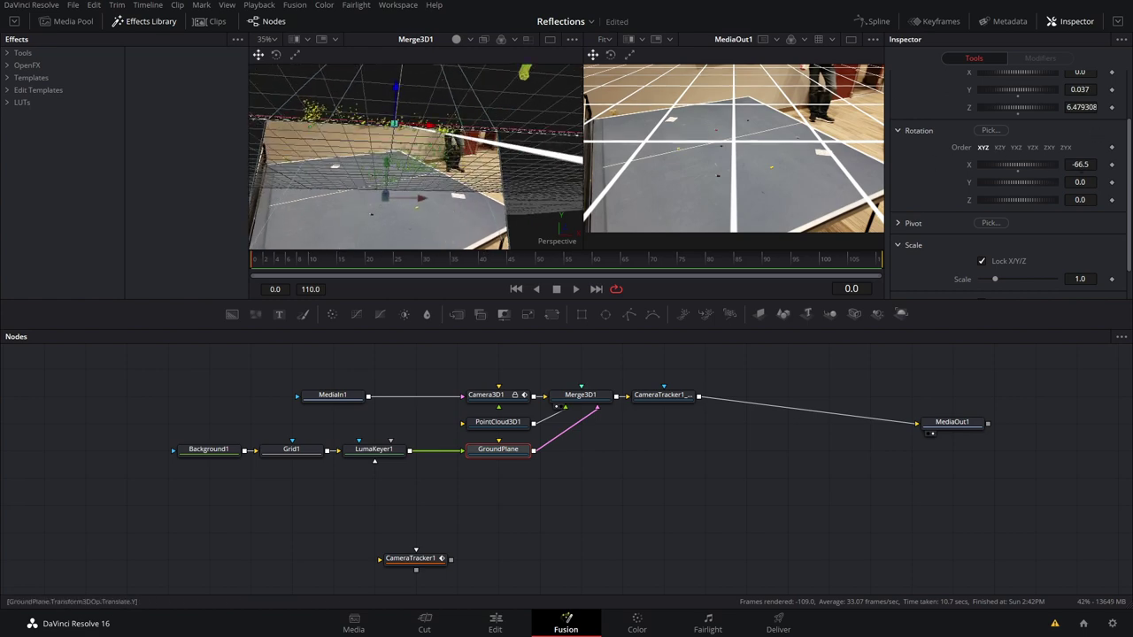
Play and scrub the shot to check up close whether the grid lines stick to the table surface
{"action": "key", "text": "space"}
{"action": "scroll", "coordinate": [730, 147], "scroll_direction": "up", "scroll_amount": 3}
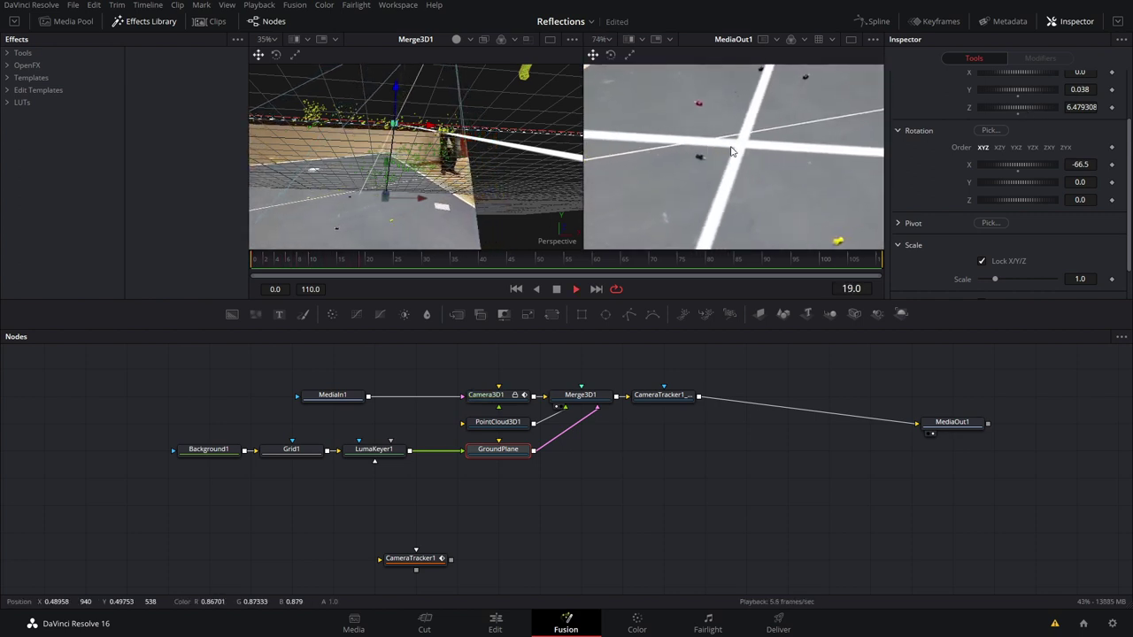
{"action": "scroll", "coordinate": [731, 151], "scroll_direction": "down", "scroll_amount": 4}
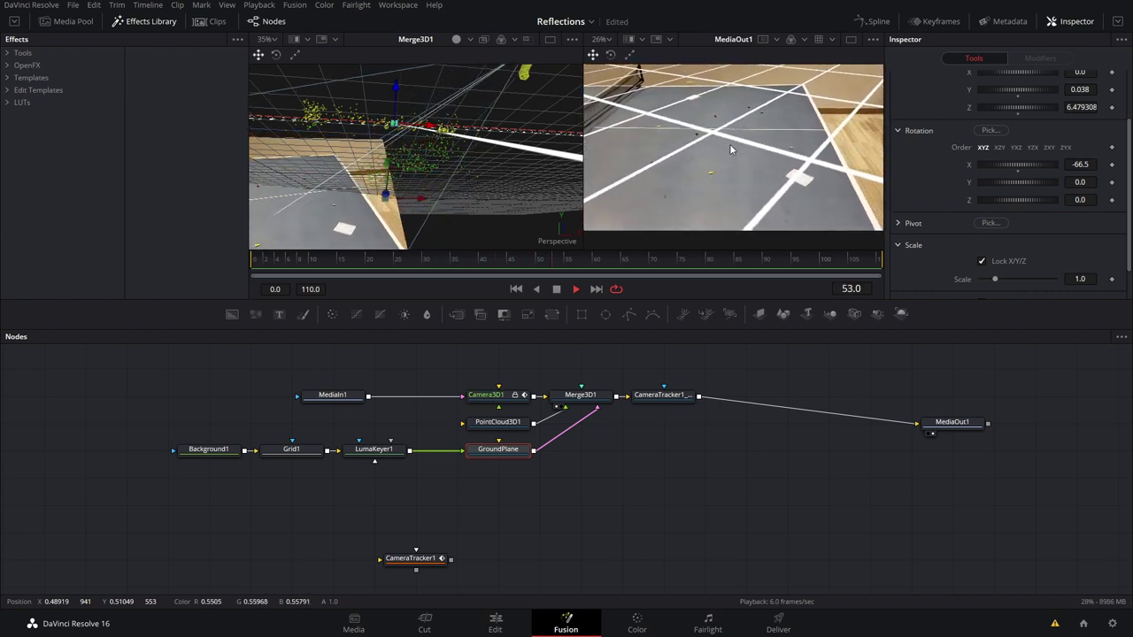
{"action": "key", "text": "space"}
{"action": "scroll", "coordinate": [649, 168], "scroll_direction": "up", "scroll_amount": 5}
{"action": "left_click_drag", "start_coordinate": [557, 258], "coordinate": [459, 262]}
{"action": "scroll", "coordinate": [401, 142], "scroll_direction": "down", "scroll_amount": 3}
{"action": "scroll", "coordinate": [398, 138], "scroll_direction": "up", "scroll_amount": 5}
Adjust the GroundPlane's Y and Z rotation to reduce grid drift, checking several frames up to frame 70
{"action": "left_click_drag", "start_coordinate": [398, 139], "coordinate": [435, 144]}
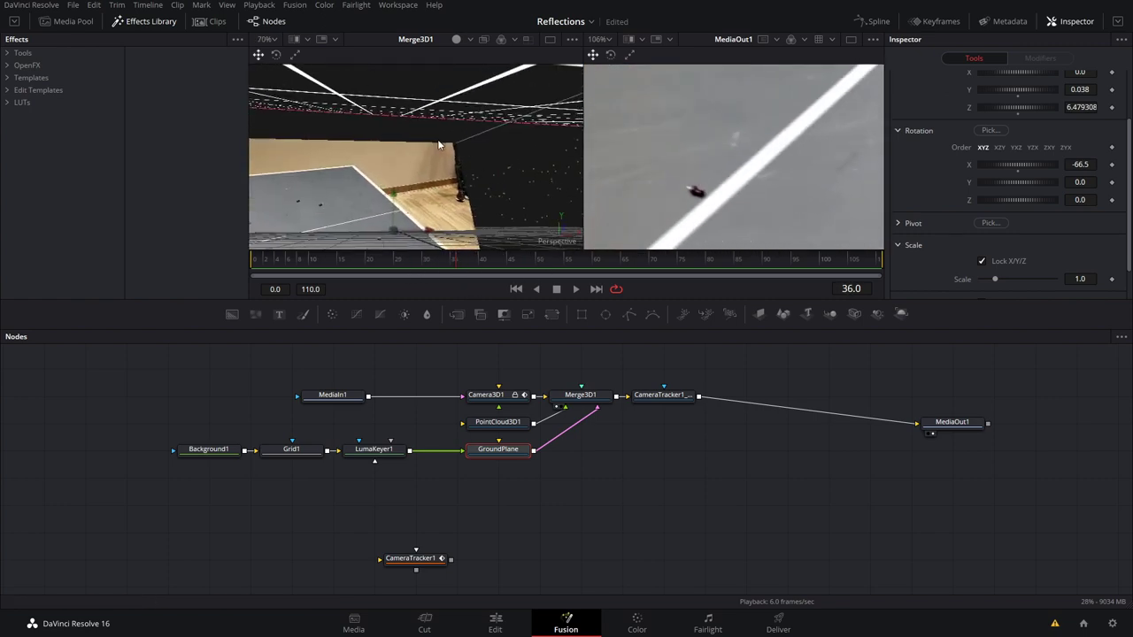
{"action": "scroll", "coordinate": [455, 145], "scroll_direction": "down", "scroll_amount": 2}
{"action": "left_click_drag", "start_coordinate": [454, 145], "coordinate": [447, 143]}
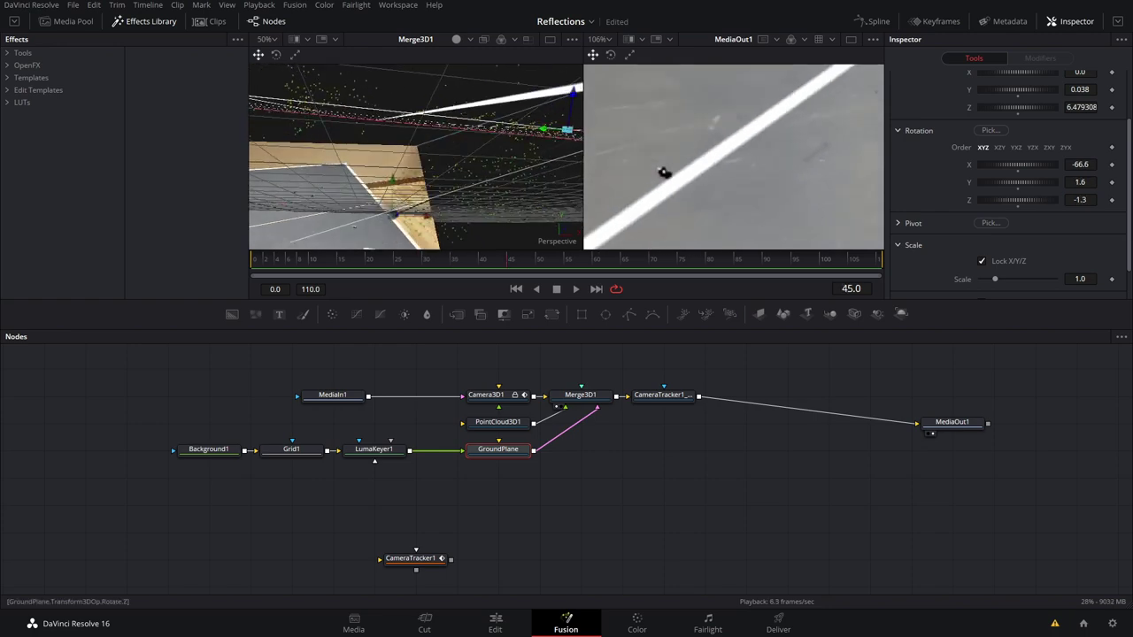
{"action": "left_click_drag", "start_coordinate": [1018, 200], "coordinate": [1036, 200]}
{"action": "mouse_move", "coordinate": [507, 259]}
{"action": "left_mouse_down"}
{"action": "mouse_move", "coordinate": [648, 259]}
{"action": "mouse_move", "coordinate": [513, 259]}
{"action": "left_mouse_up"}
{"action": "scroll", "coordinate": [635, 229], "scroll_direction": "down", "scroll_amount": 8}
{"action": "mouse_move", "coordinate": [1018, 182]}
{"action": "left_mouse_down"}
{"action": "mouse_move", "coordinate": [1049, 182]}
{"action": "mouse_move", "coordinate": [1029, 200]}
{"action": "left_mouse_up"}
{"action": "left_click_drag", "start_coordinate": [518, 259], "coordinate": [648, 259]}
Enlarge PointCloud3D1's points and view them along the edge of the ground plane
{"action": "left_click", "coordinate": [497, 422]}
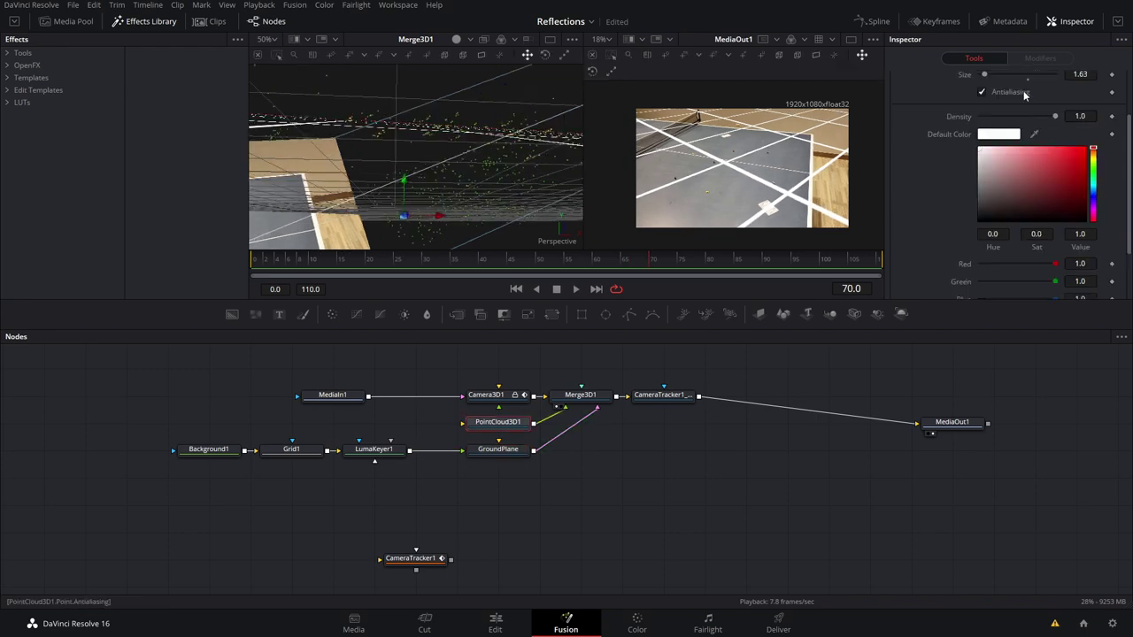
{"action": "left_click_drag", "start_coordinate": [985, 74], "coordinate": [998, 74]}
{"action": "left_click_drag", "start_coordinate": [416, 160], "coordinate": [461, 146]}
Refine the GroundPlane to Y translation 0.054 and rotation X -66.5, Y 7.1, Z 1.4, check playback and save the project
{"action": "left_click", "coordinate": [498, 449]}
{"action": "key", "text": "space"}
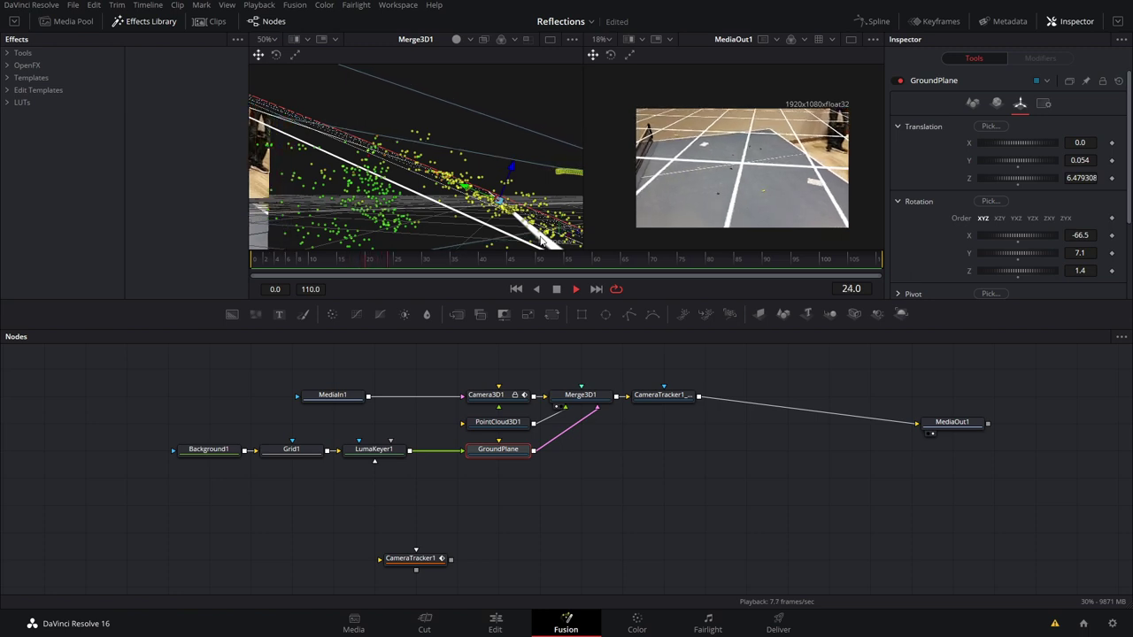
{"action": "key", "text": "space"}
{"action": "key", "text": "ctrl+s"}
Detach MediaIn1 from Camera3D1 and merge the 3D render over it through Merge1, placed in line with MediaOut1
{"action": "left_click", "coordinate": [971, 398]}
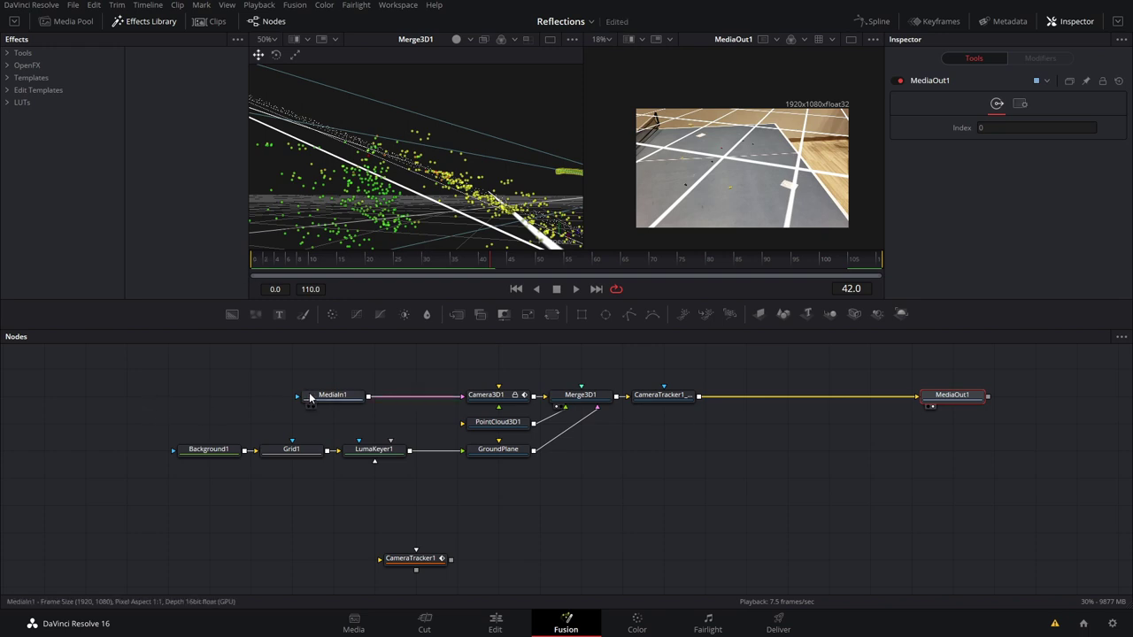
{"action": "left_click_drag", "start_coordinate": [348, 406], "coordinate": [648, 505]}
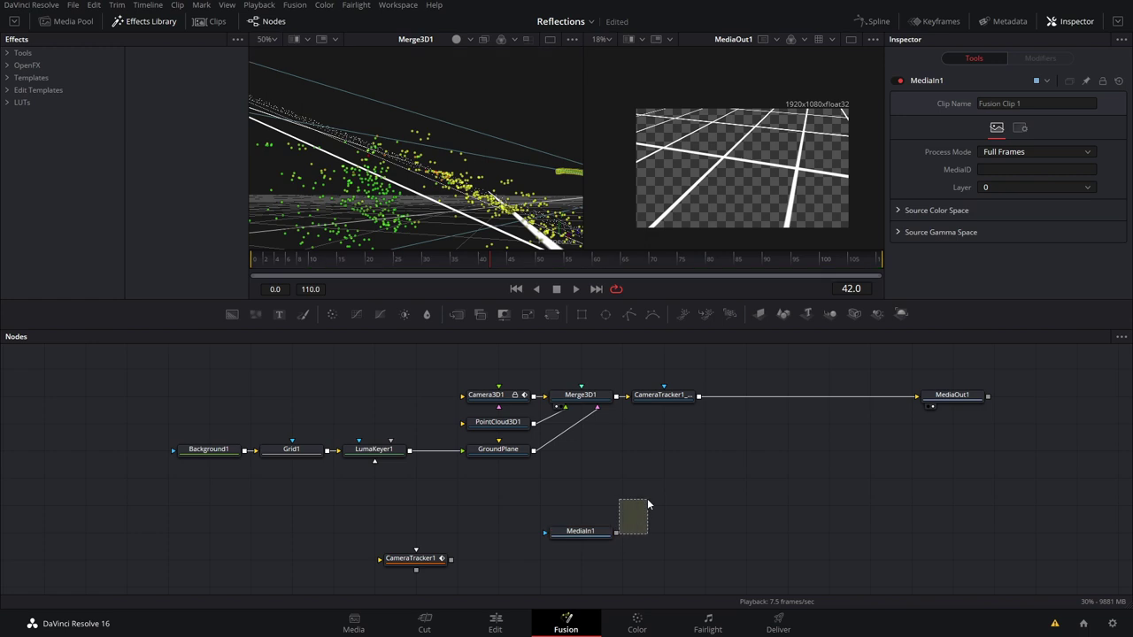
{"action": "left_click_drag", "start_coordinate": [699, 410], "coordinate": [699, 397]}
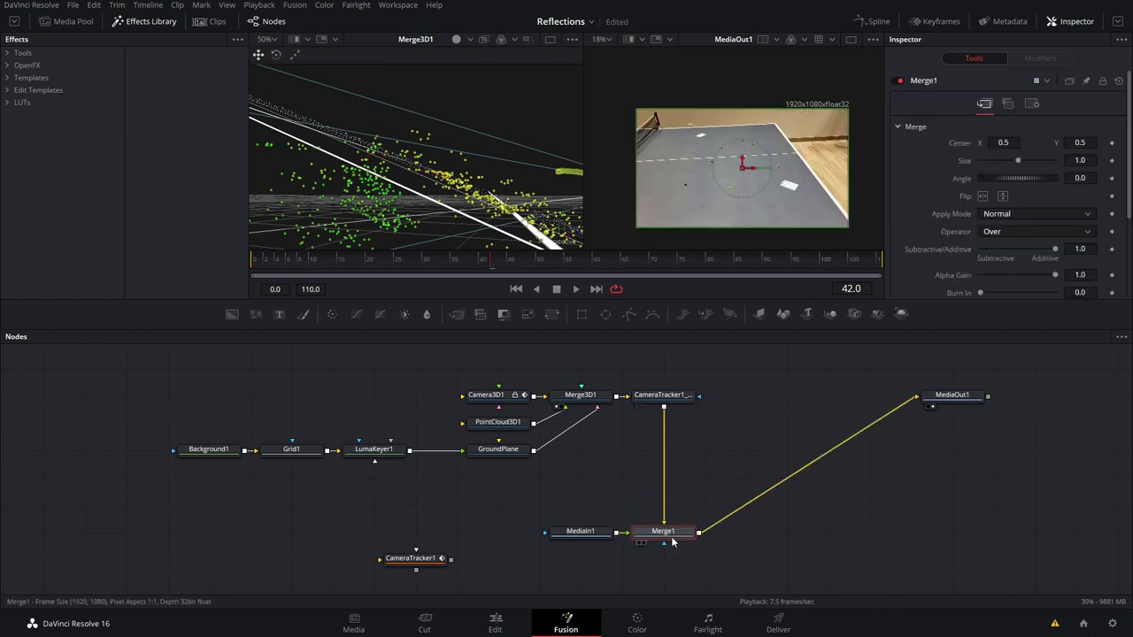
{"action": "left_click_drag", "start_coordinate": [952, 396], "coordinate": [923, 541]}
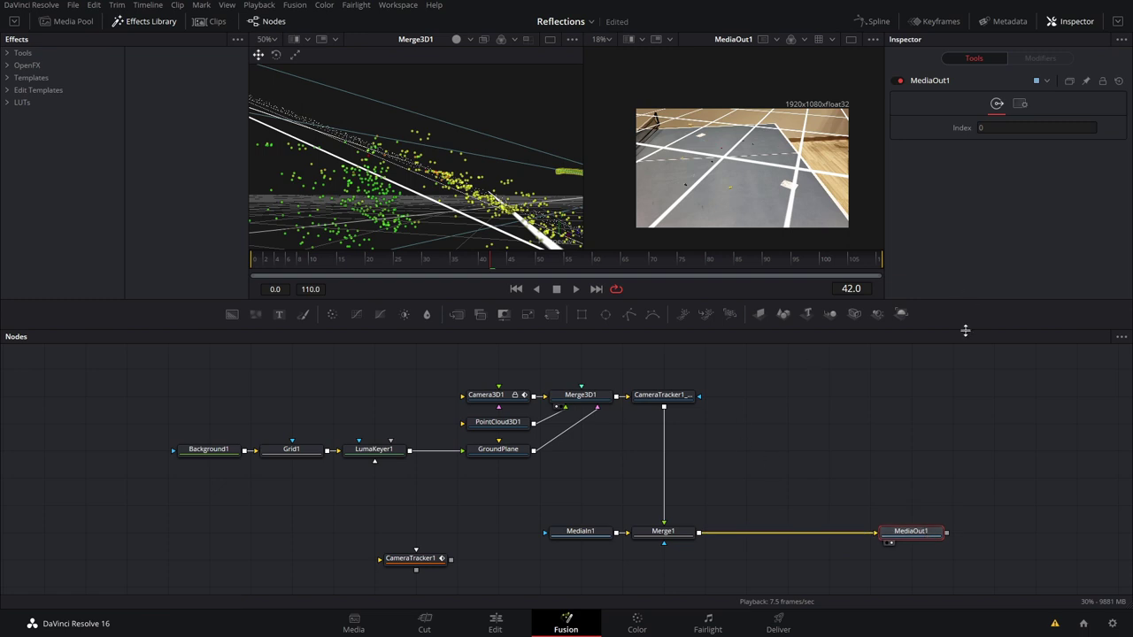
{"action": "left_click", "coordinate": [918, 431]}
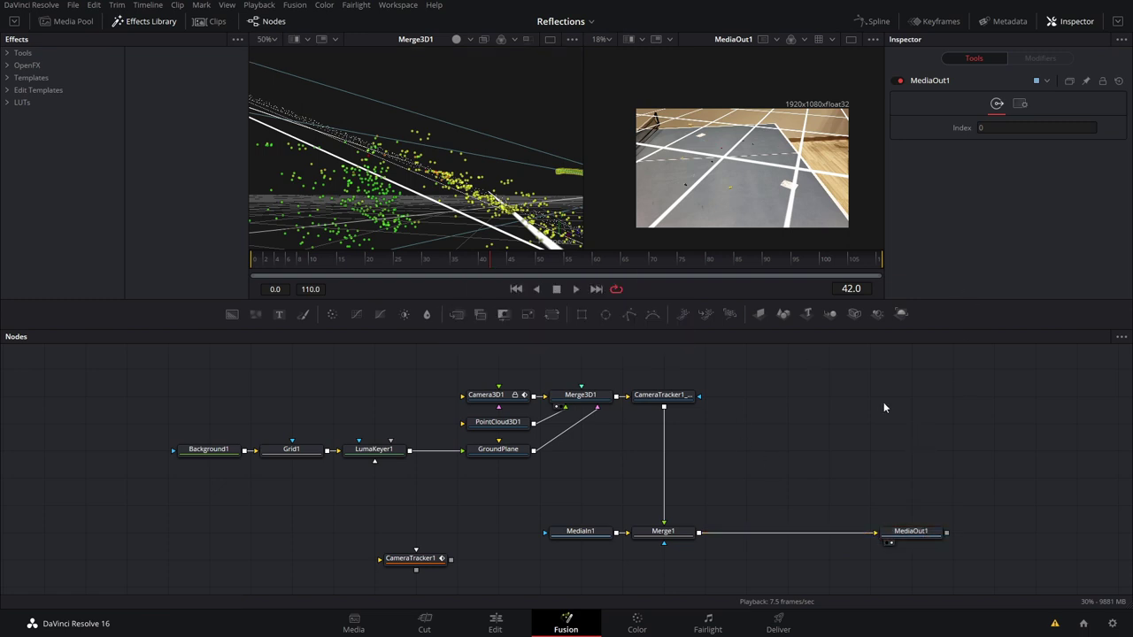
Add a Shape3D node above Merge3D1, connect it to that merge, and set its shape to Cube
{"action": "left_click_drag", "start_coordinate": [815, 350], "coordinate": [825, 397]}
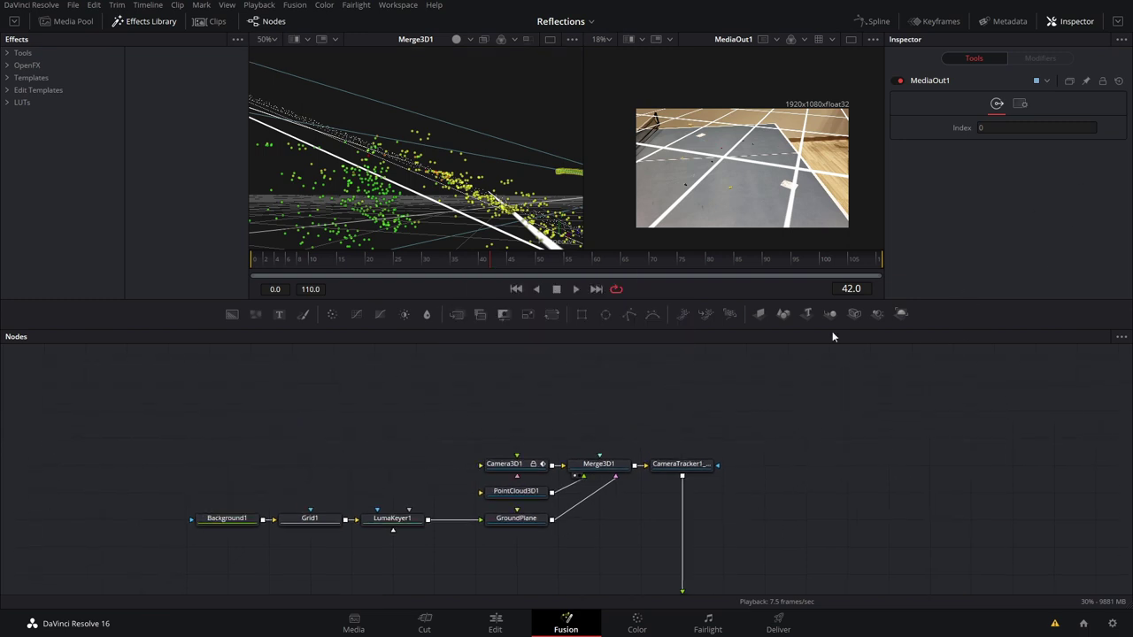
{"action": "left_click_drag", "start_coordinate": [786, 323], "coordinate": [627, 414]}
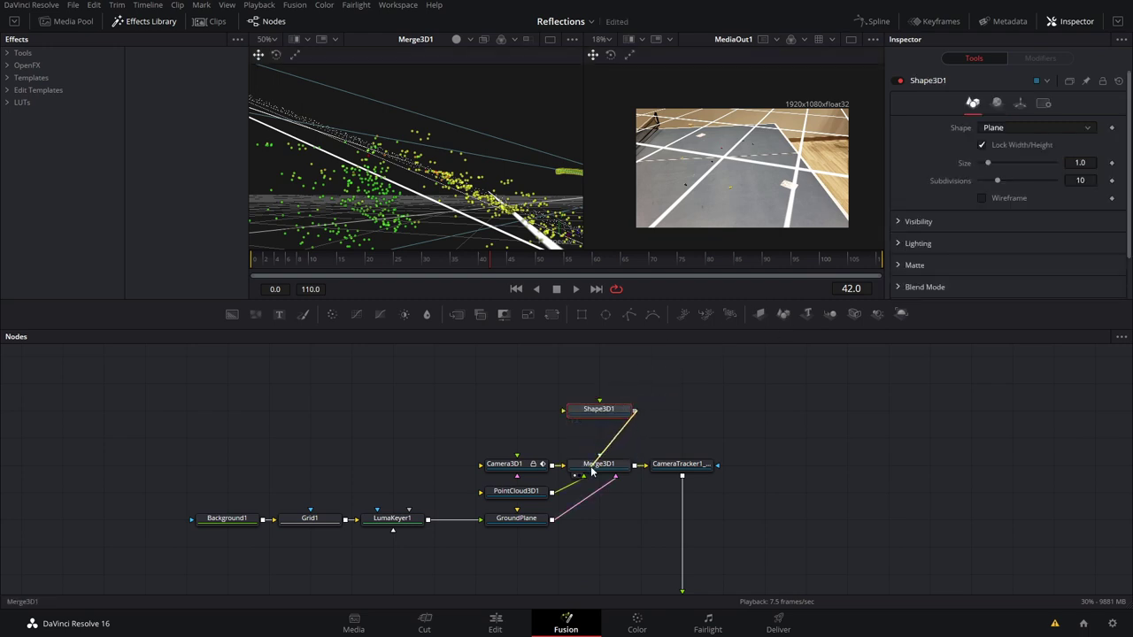
{"action": "left_click_drag", "start_coordinate": [598, 476], "coordinate": [599, 466]}
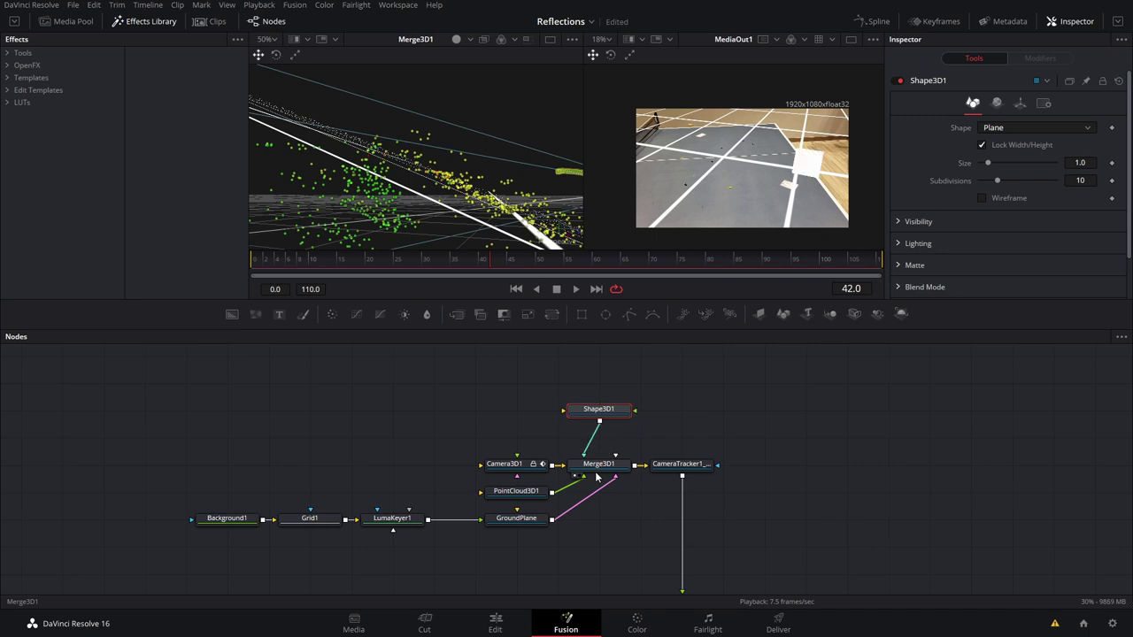
{"action": "left_click", "coordinate": [602, 465]}
{"action": "left_click", "coordinate": [615, 411]}
{"action": "left_click", "coordinate": [1005, 128]}
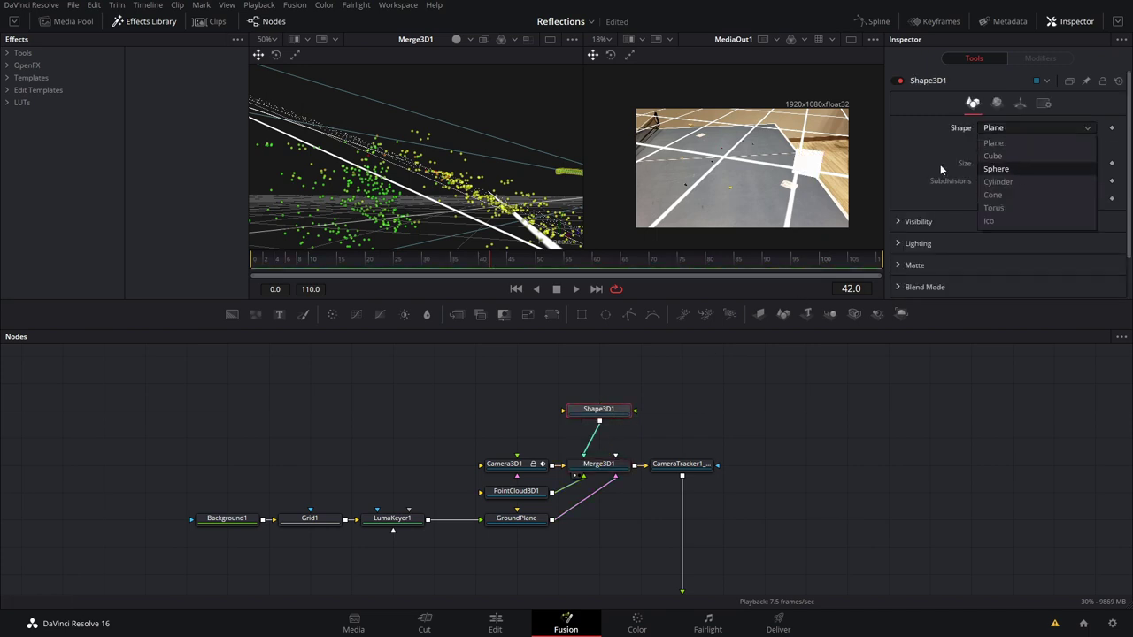
{"action": "left_click", "coordinate": [996, 156]}
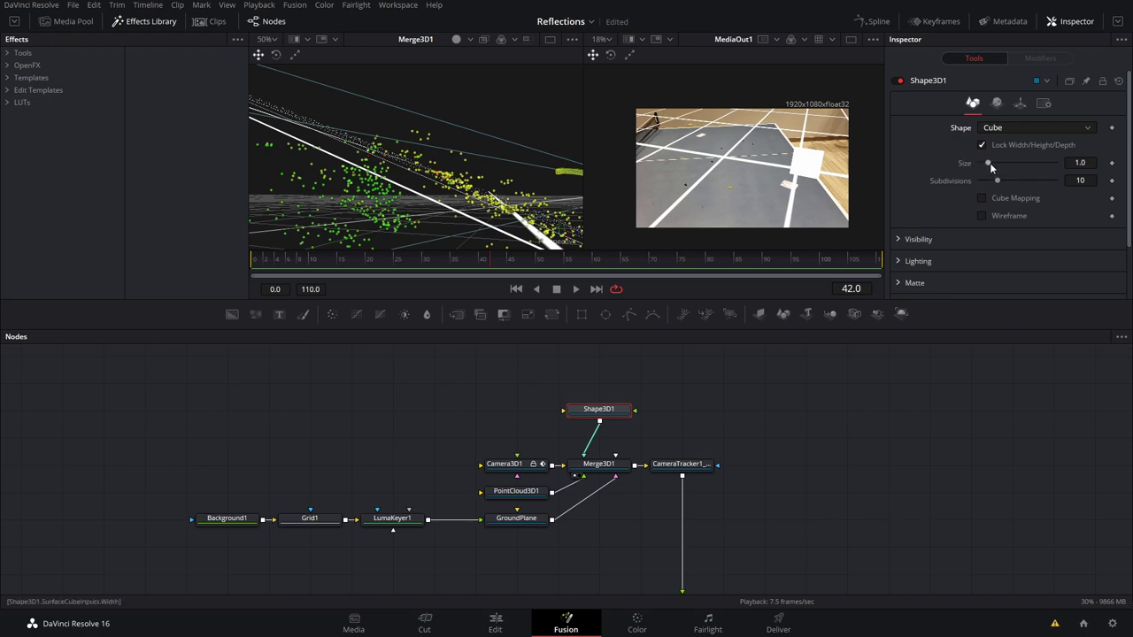
Move the cube to the table area among the tracked points and set its size to 0.17
{"action": "scroll", "coordinate": [495, 180], "scroll_direction": "down", "scroll_amount": 5}
{"action": "left_click_drag", "start_coordinate": [483, 179], "coordinate": [395, 215]}
{"action": "left_click_drag", "start_coordinate": [326, 185], "coordinate": [666, 188]}
{"action": "left_click_drag", "start_coordinate": [988, 163], "coordinate": [984, 164]}
{"action": "scroll", "coordinate": [538, 138], "scroll_direction": "up", "scroll_amount": 6}
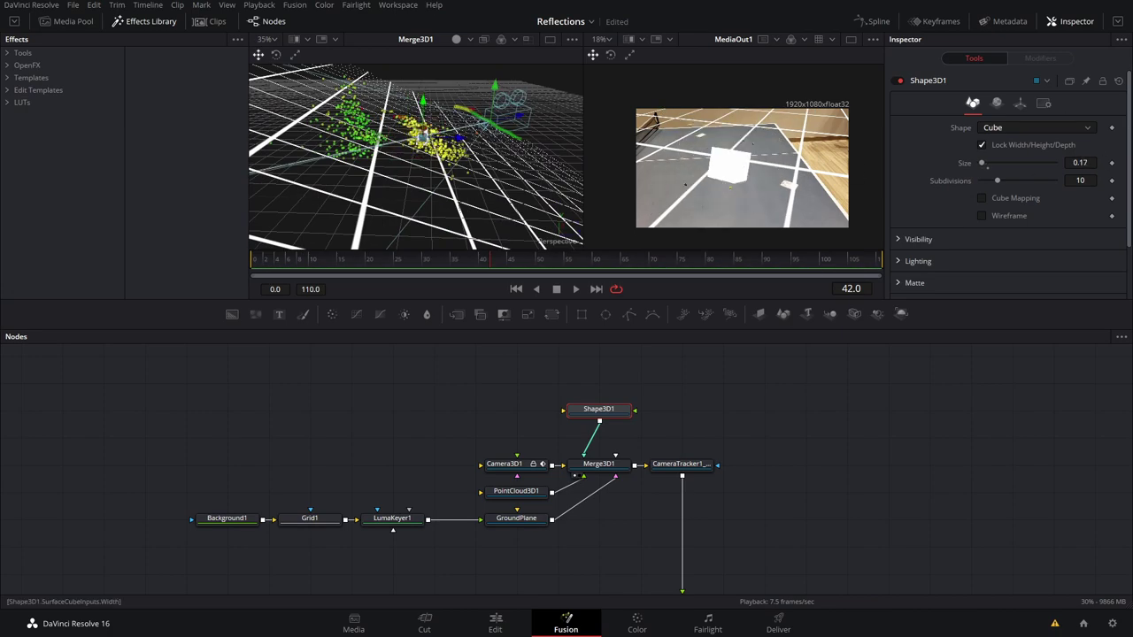
Rotate the cube to X 23.5 and Y 8.6, fine-tune its translation on the table, and save the project
{"action": "left_click", "coordinate": [1019, 103]}
{"action": "key", "text": "ctrl+s"}
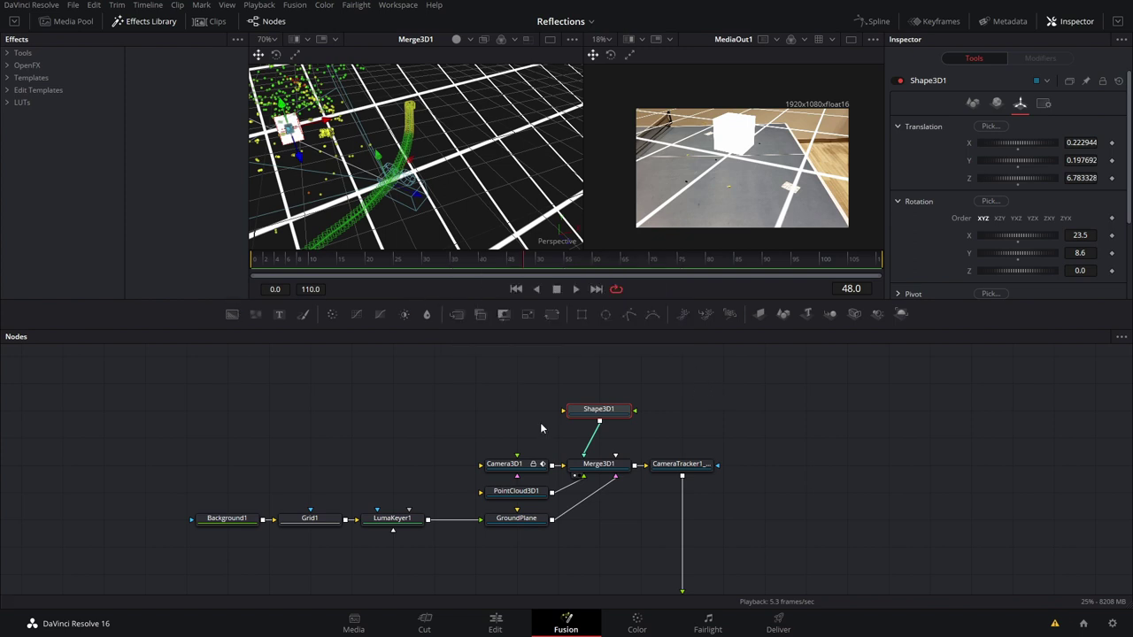
Add a Ward material node in the empty area above the Camera3D1 and Merge3D1 nodes
{"action": "left_click", "coordinate": [443, 393]}
{"action": "key", "text": "shift+space"}
{"action": "type", "text": "ward"}
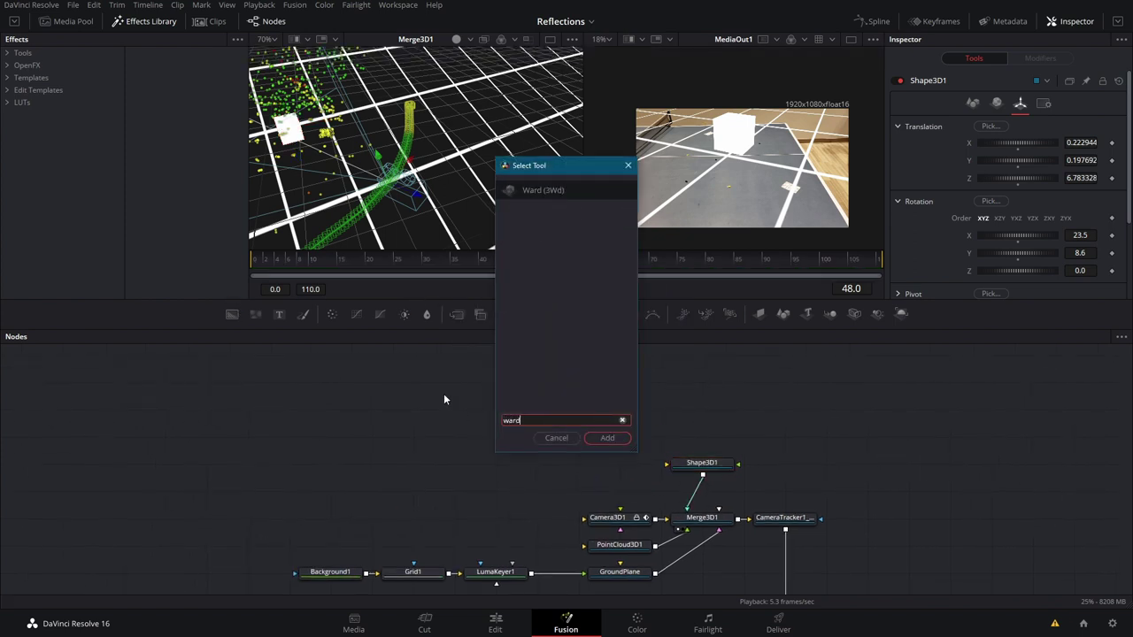
{"action": "key", "text": "Return"}
{"action": "left_click_drag", "start_coordinate": [461, 385], "coordinate": [511, 409]}
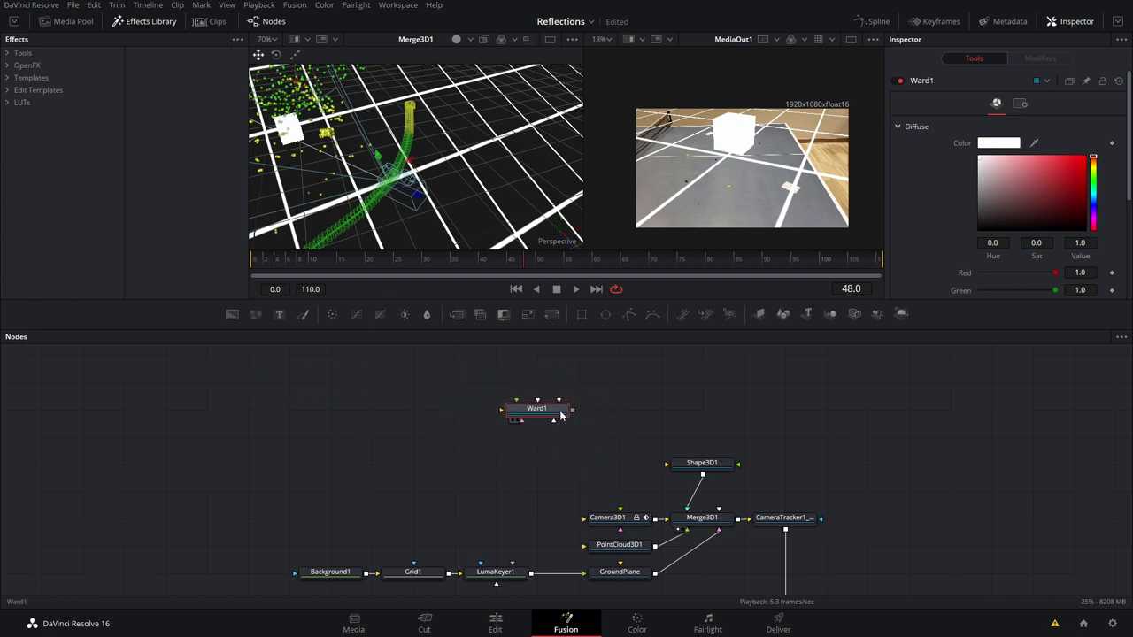
Add a Reflect node connected after Ward1
{"action": "key", "text": "shift+space"}
{"action": "type", "text": "refl"}
{"action": "key", "text": "Return"}
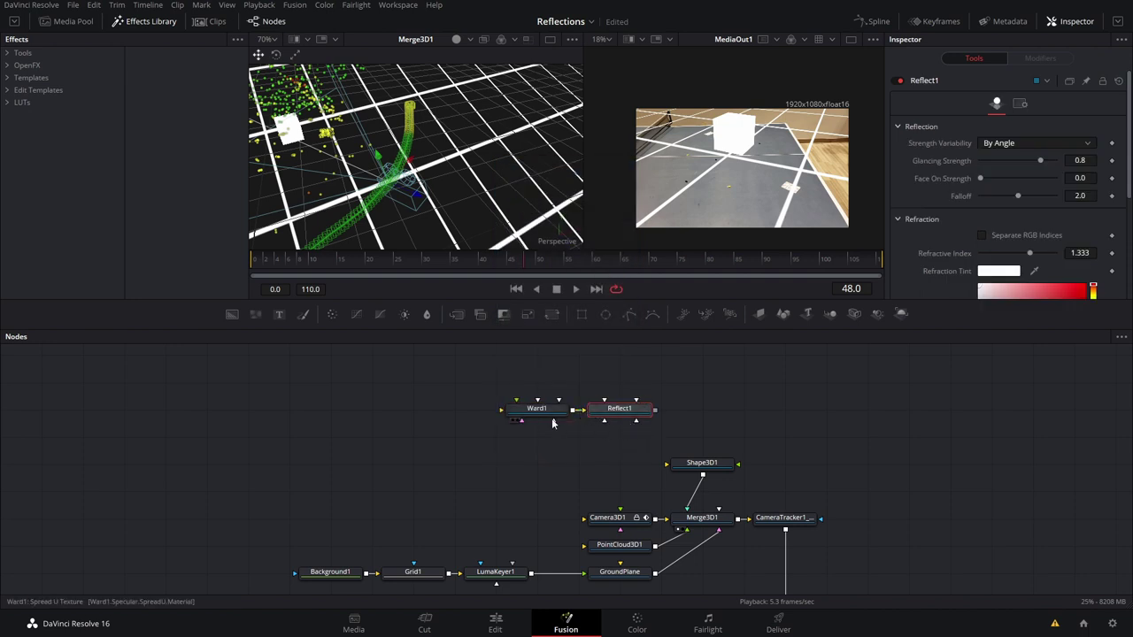
Bring the YouthRoomHDRI image into the node graph above Reflect1 and add a SphereMap node after it
{"action": "left_click", "coordinate": [602, 377]}
{"action": "left_click", "coordinate": [89, 21]}
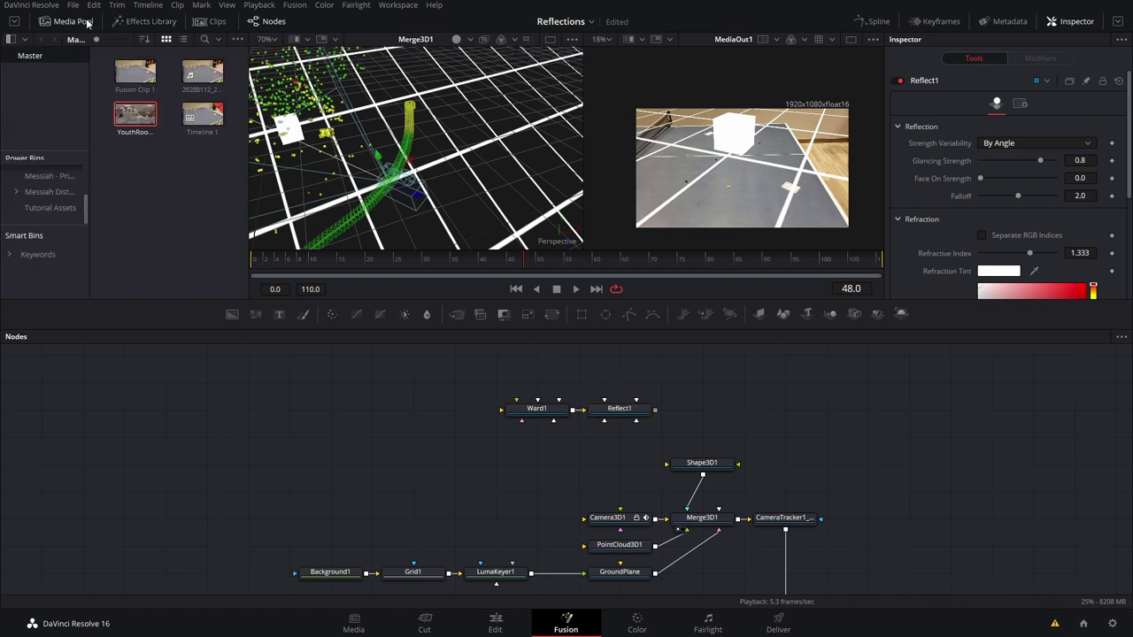
{"action": "left_click_drag", "start_coordinate": [128, 122], "coordinate": [625, 372]}
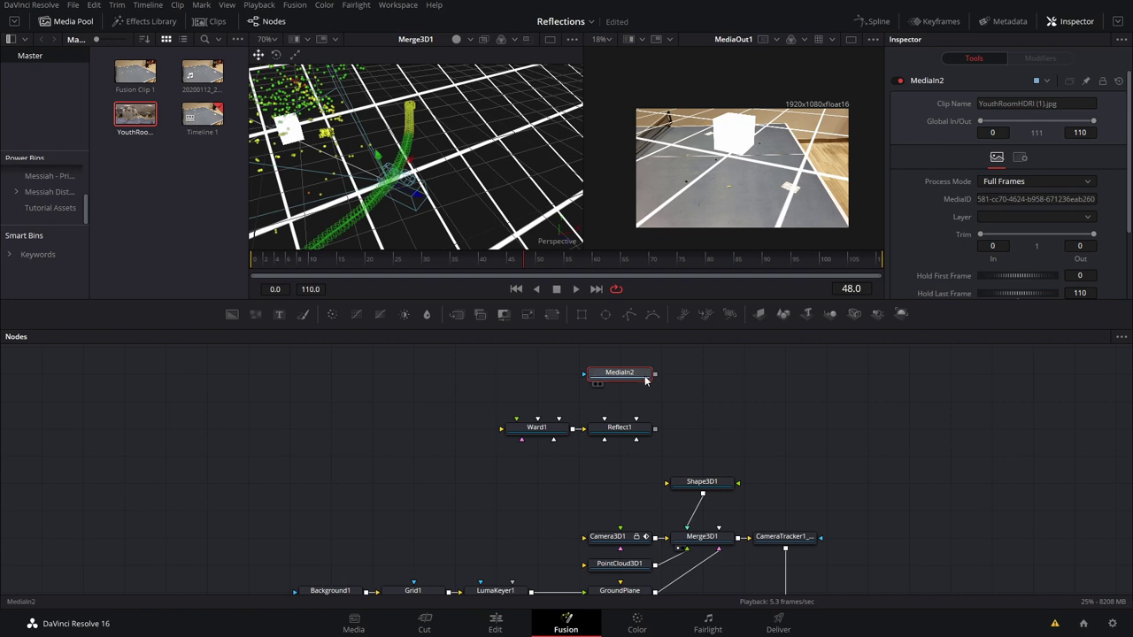
{"action": "key", "text": "shift+space"}
{"action": "type", "text": "spheremap"}
{"action": "key", "text": "Return"}
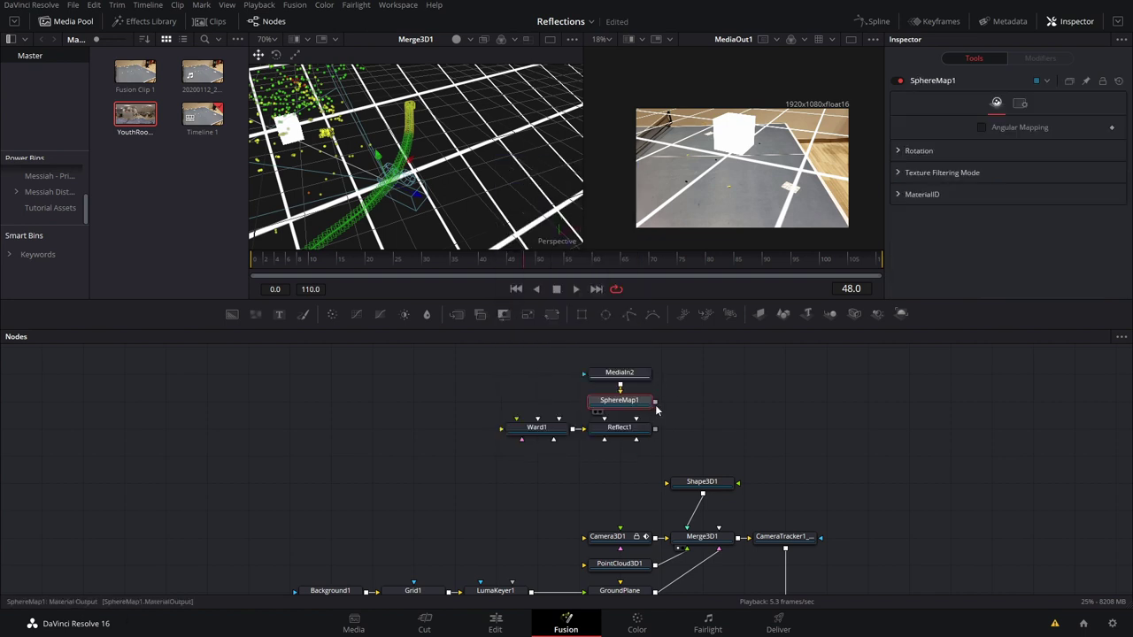
Connect SphereMap1 to Reflect1 and feed Reflect1 into Shape3D1 as its material, checking the result on the cube
{"action": "left_click_drag", "start_coordinate": [620, 436], "coordinate": [766, 449]}
{"action": "left_click", "coordinate": [686, 452]}
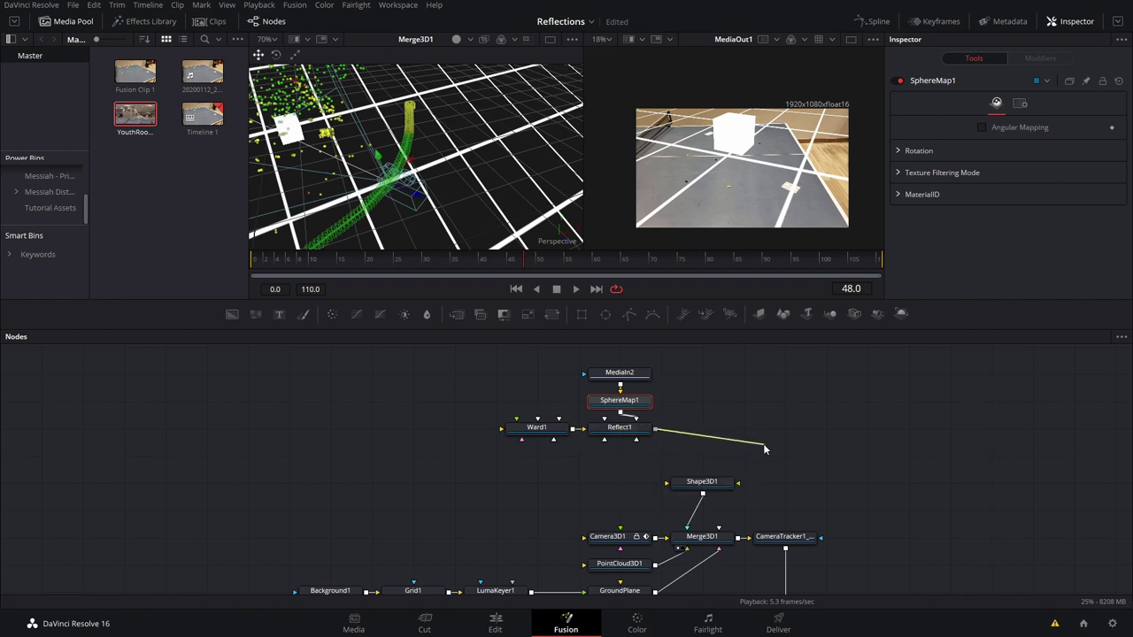
{"action": "left_click", "coordinate": [712, 487]}
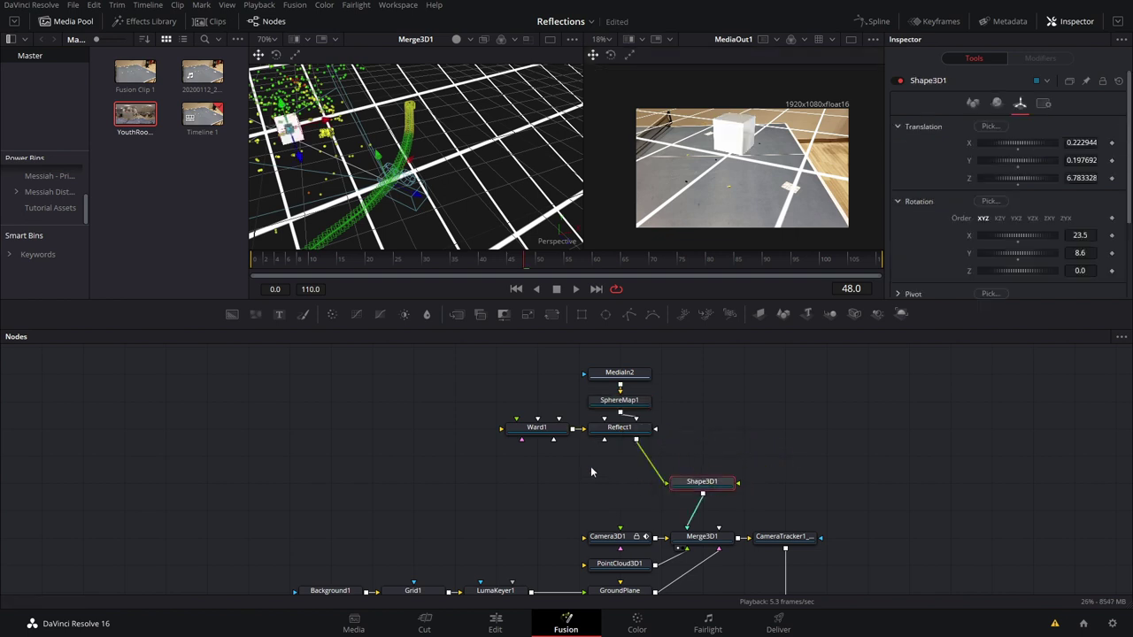
{"action": "scroll", "coordinate": [752, 133], "scroll_direction": "up", "scroll_amount": 5}
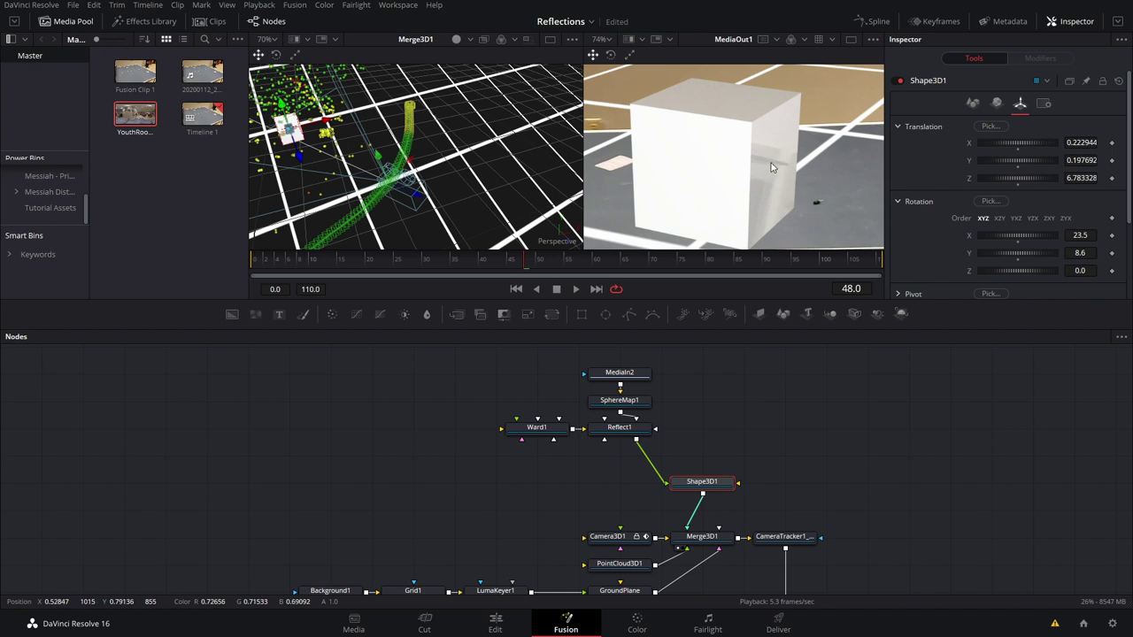
{"action": "scroll", "coordinate": [772, 167], "scroll_direction": "down", "scroll_amount": 4}
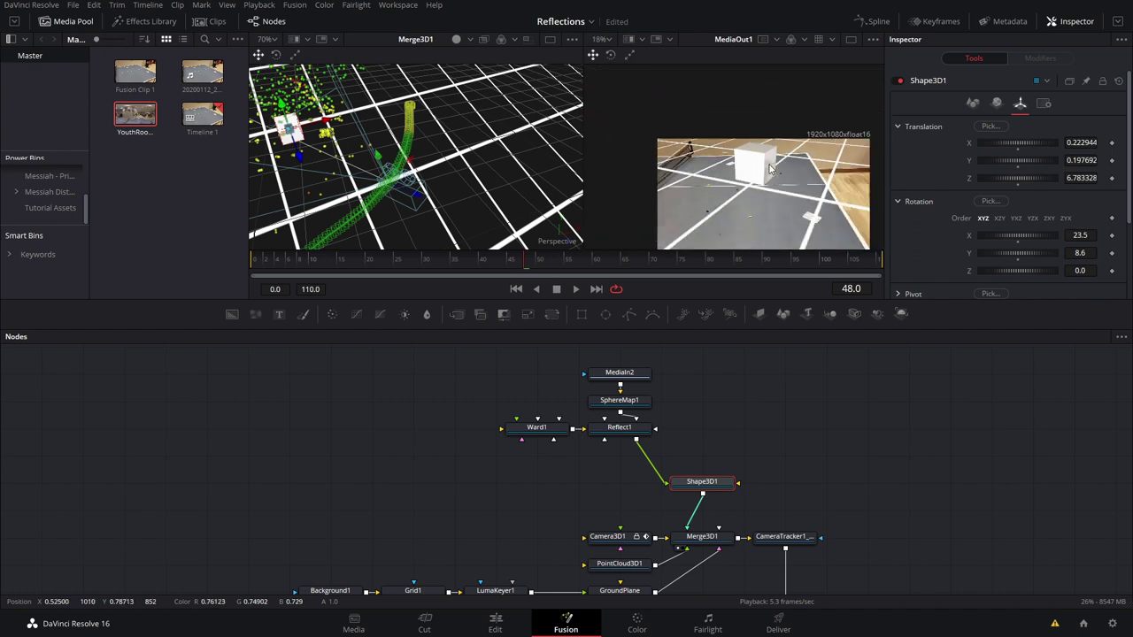
Raise Reflect1's Face On Strength and check the cube's reflection at frame 53
{"action": "left_click", "coordinate": [618, 430]}
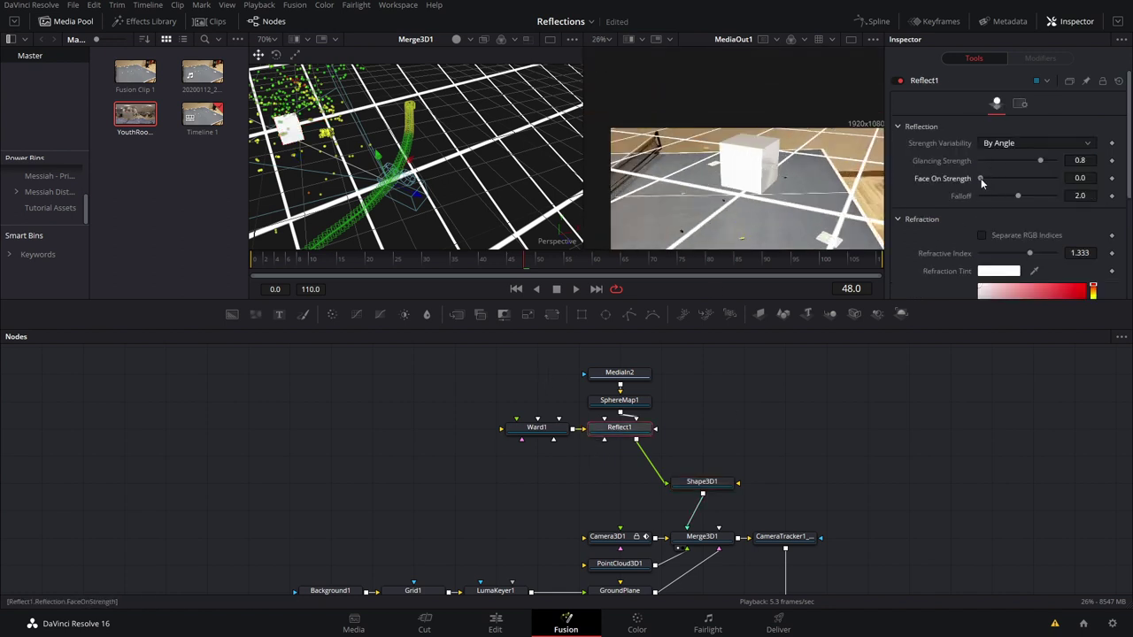
{"action": "left_click_drag", "start_coordinate": [1037, 180], "coordinate": [1103, 180]}
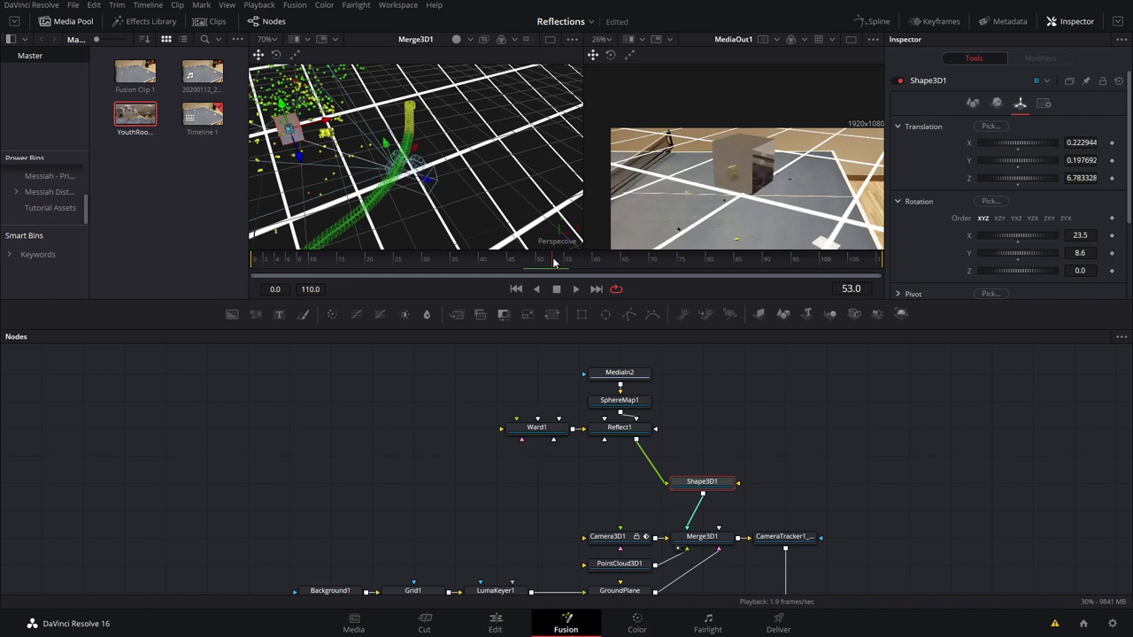
{"action": "mouse_move", "coordinate": [553, 259]}
{"action": "left_mouse_down"}
{"action": "mouse_move", "coordinate": [475, 277]}
{"action": "mouse_move", "coordinate": [556, 275]}
{"action": "left_mouse_up"}
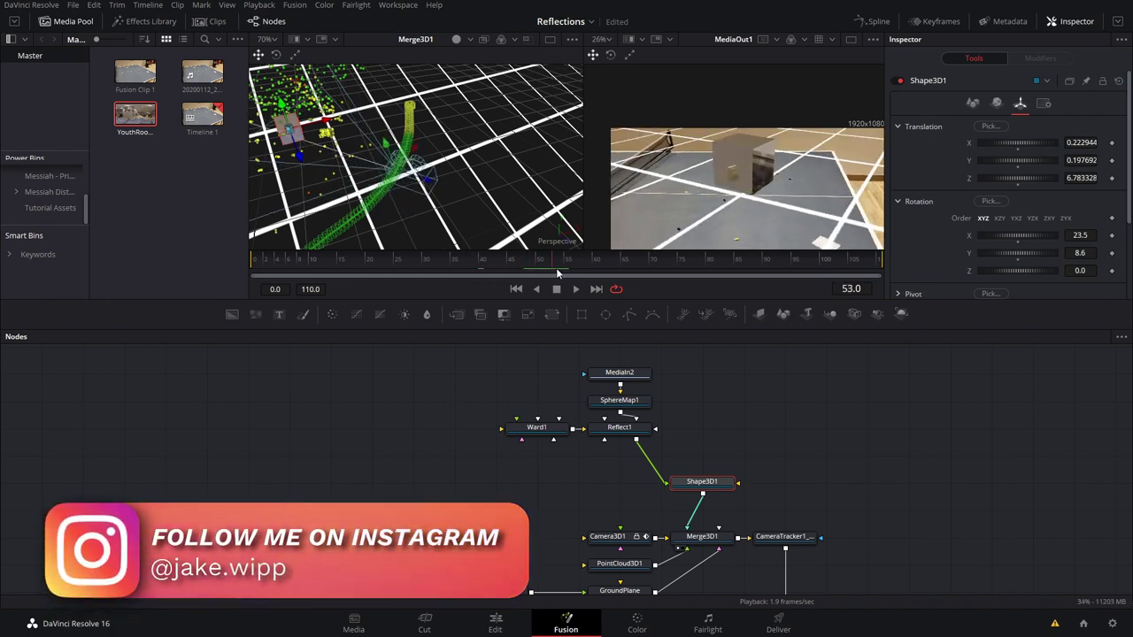
Move MediaIn2 up to make room and insert a Transform node between it and SphereMap1
{"action": "left_click_drag", "start_coordinate": [635, 377], "coordinate": [636, 349]}
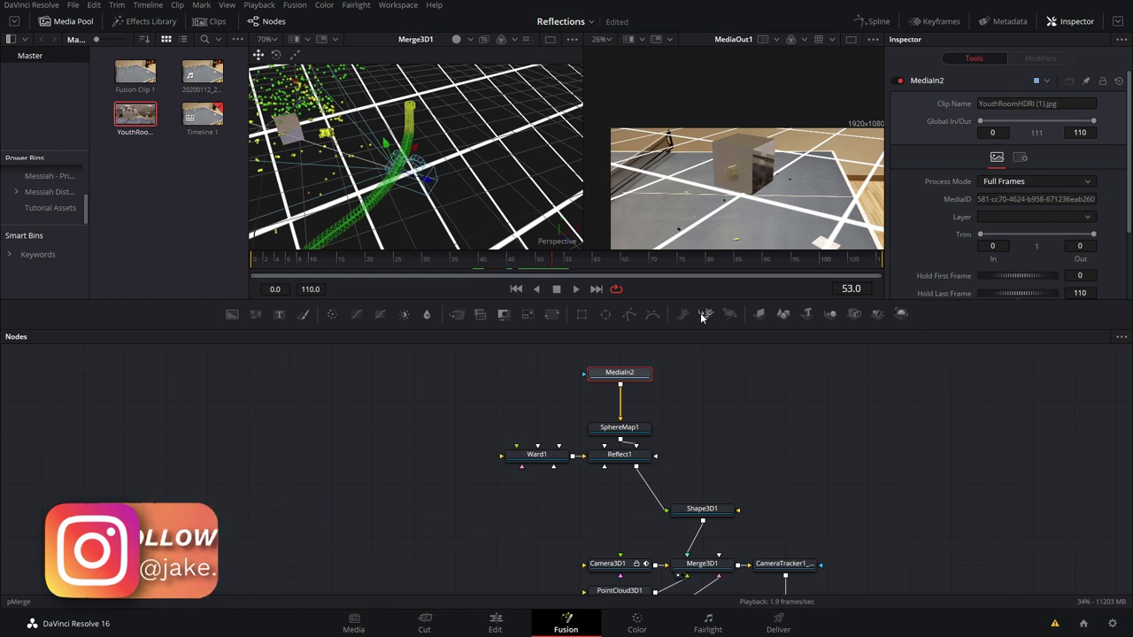
{"action": "key", "text": "shift+space"}
{"action": "type", "text": "transform"}
{"action": "key", "text": "Return"}
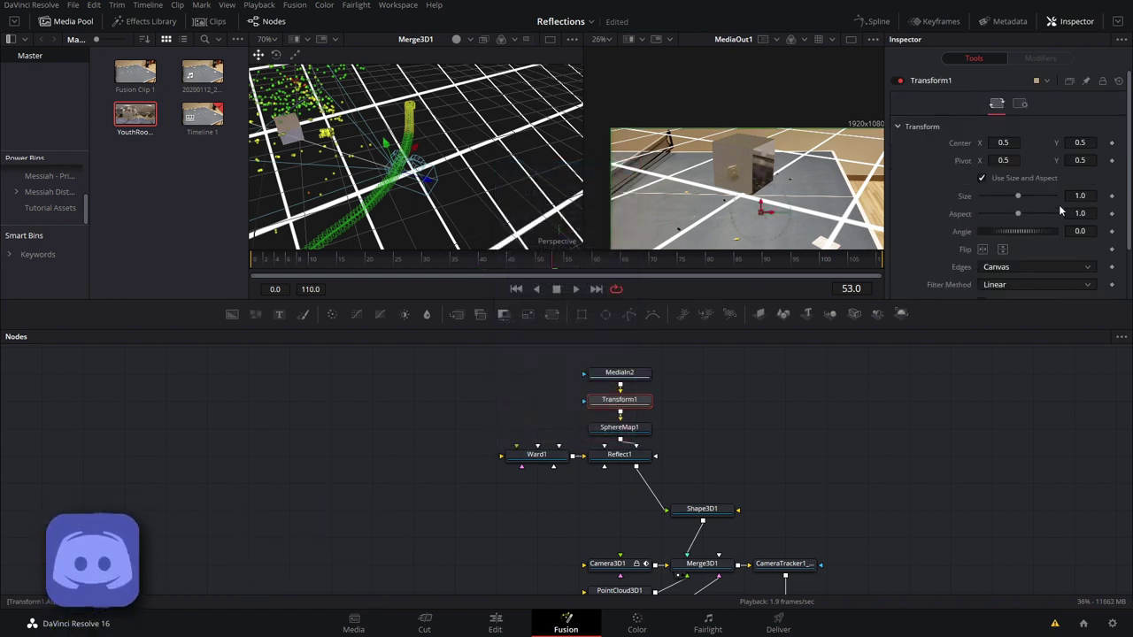
Change Shape3D1's shape to Sphere and set its radius to 0.14
{"action": "left_click", "coordinate": [620, 428]}
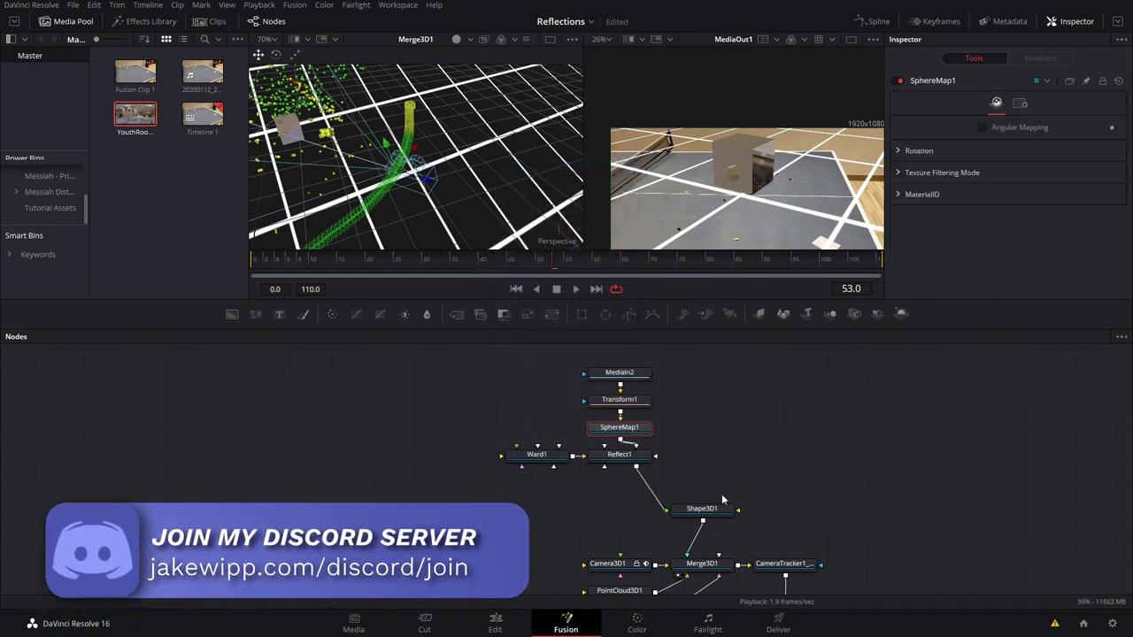
{"action": "left_click", "coordinate": [720, 508]}
{"action": "left_click", "coordinate": [1020, 104]}
{"action": "left_click", "coordinate": [973, 103]}
{"action": "left_click", "coordinate": [1018, 127]}
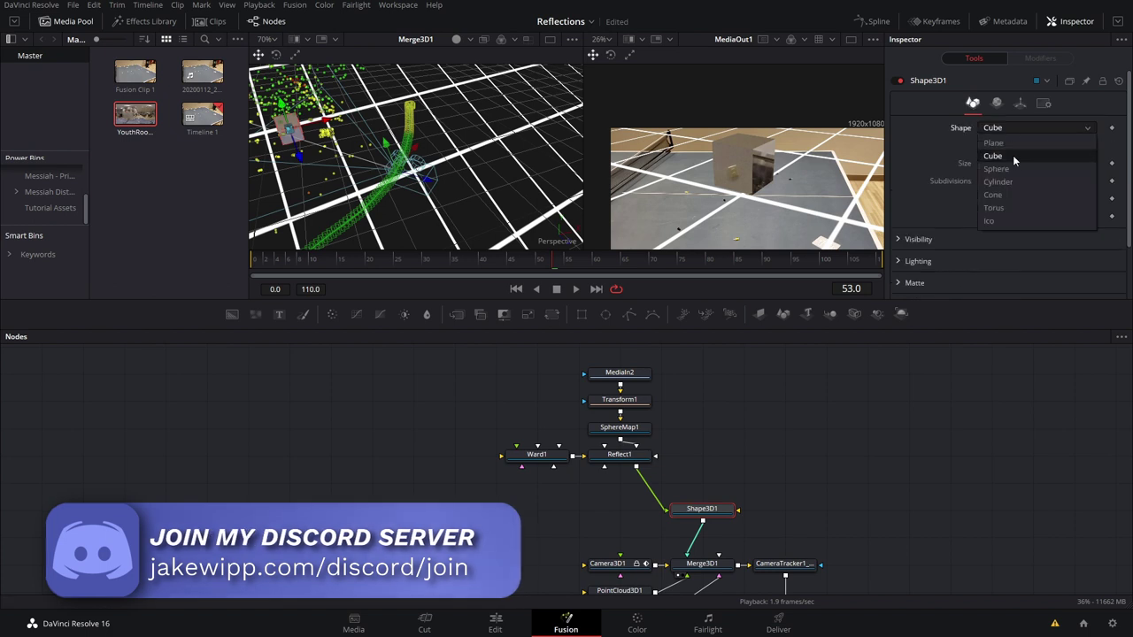
{"action": "left_click", "coordinate": [1007, 167]}
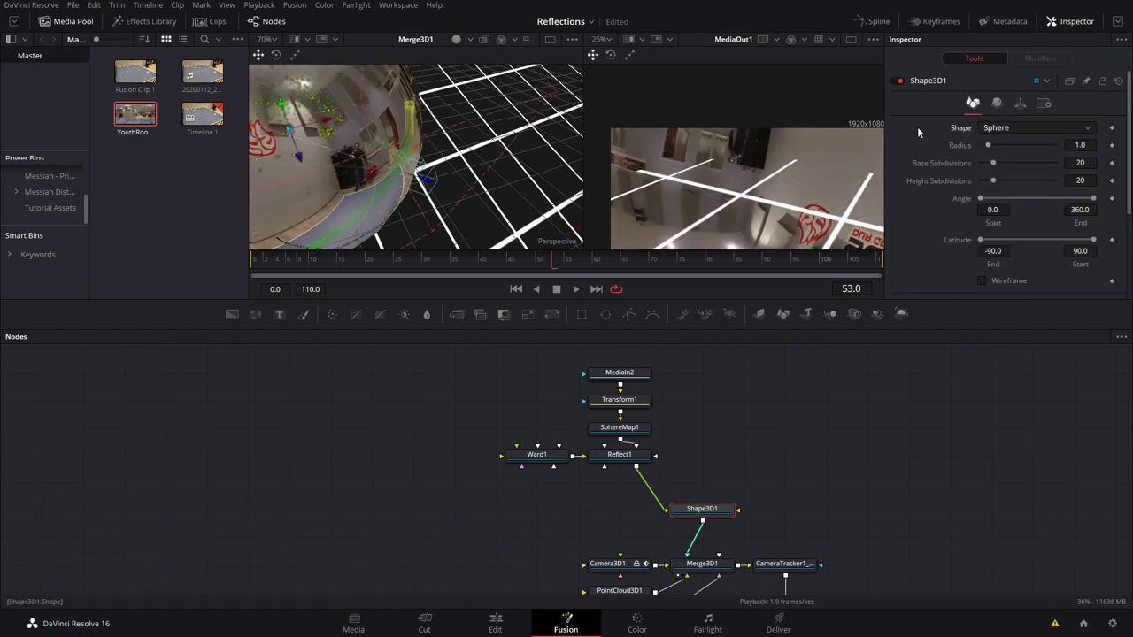
{"action": "left_click_drag", "start_coordinate": [988, 145], "coordinate": [1027, 145]}
Set Transform1's edges to Wrap and shift its Center X to -0.243 to reposition the reflection on the sphere
{"action": "left_click", "coordinate": [620, 399]}
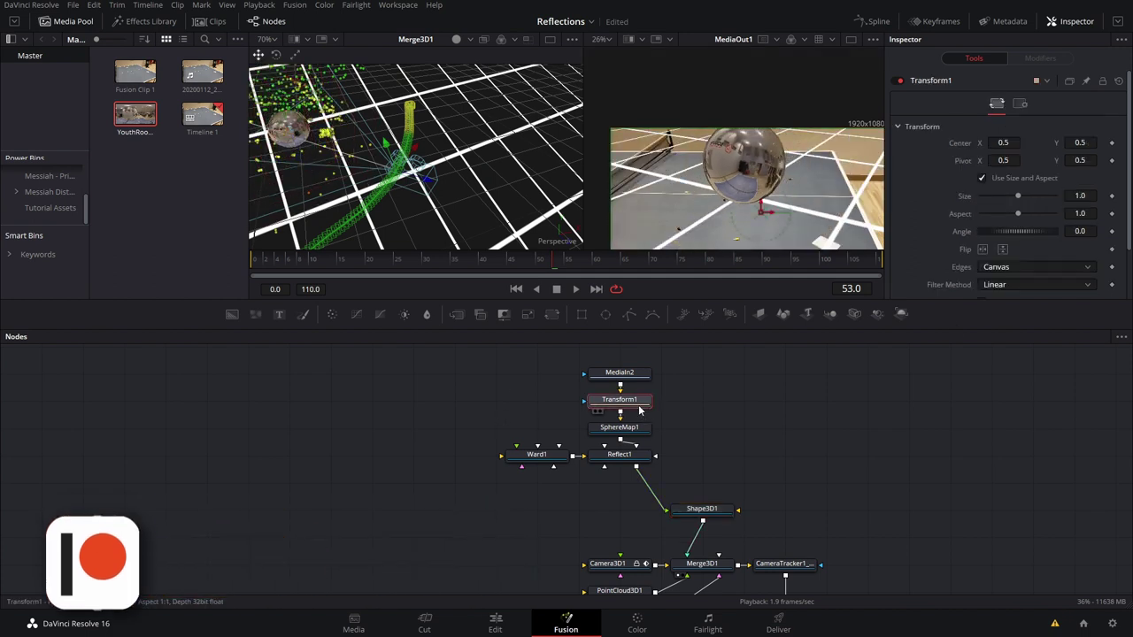
{"action": "left_click", "coordinate": [988, 267]}
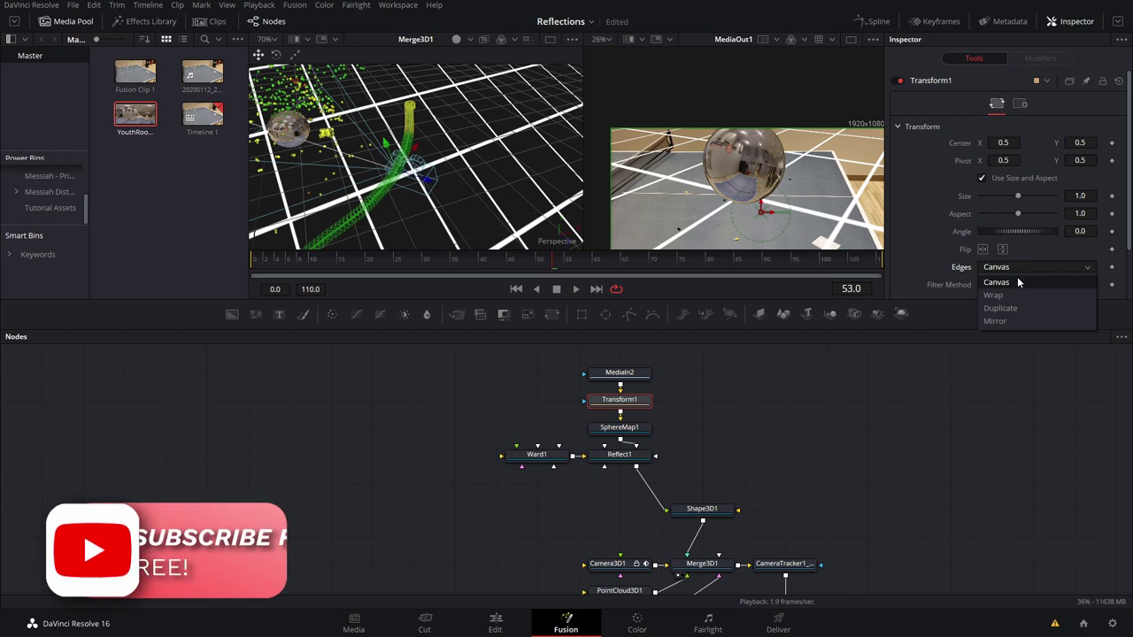
{"action": "left_click", "coordinate": [1004, 296]}
{"action": "left_click_drag", "start_coordinate": [1003, 143], "coordinate": [974, 142]}
{"action": "left_click_drag", "start_coordinate": [751, 212], "coordinate": [701, 209]}
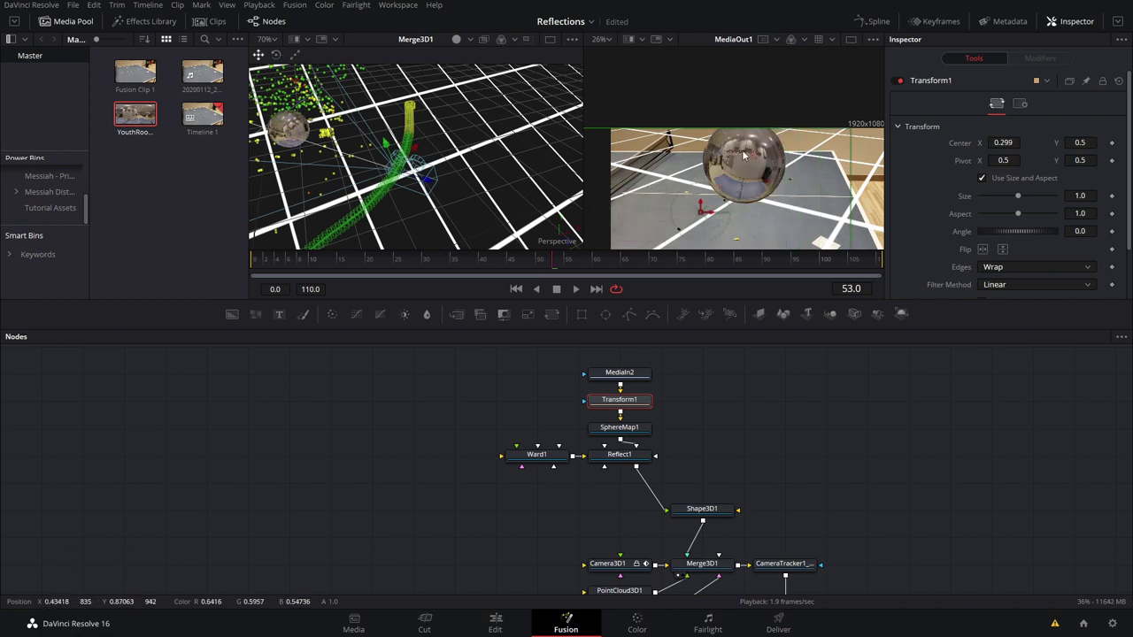
{"action": "left_click_drag", "start_coordinate": [739, 169], "coordinate": [751, 149]}
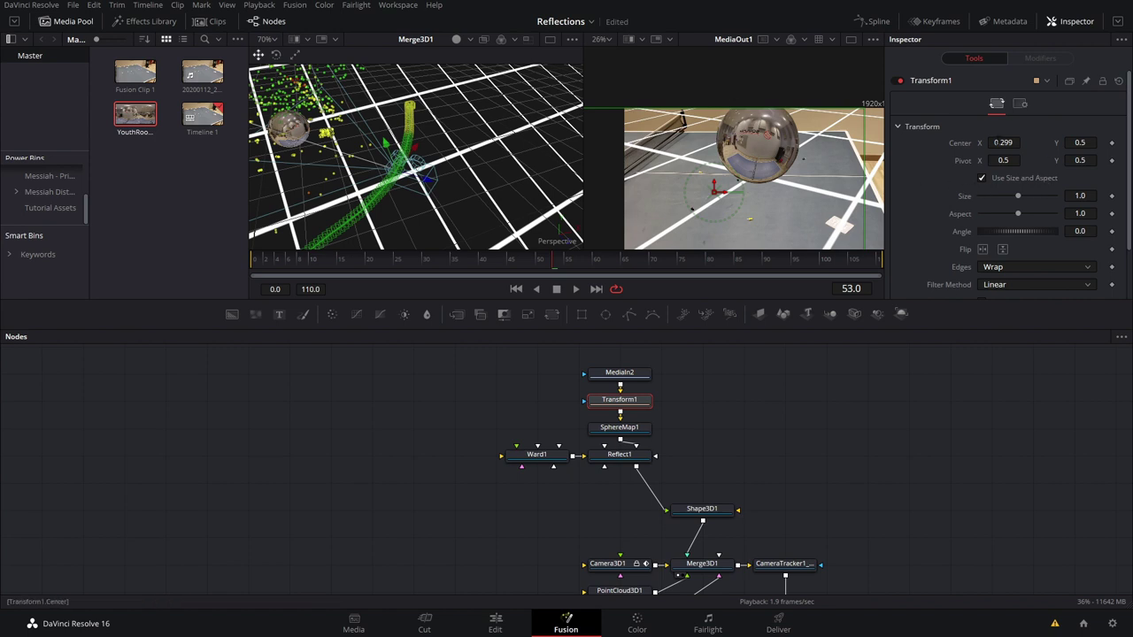
{"action": "left_click_drag", "start_coordinate": [999, 141], "coordinate": [691, 175]}
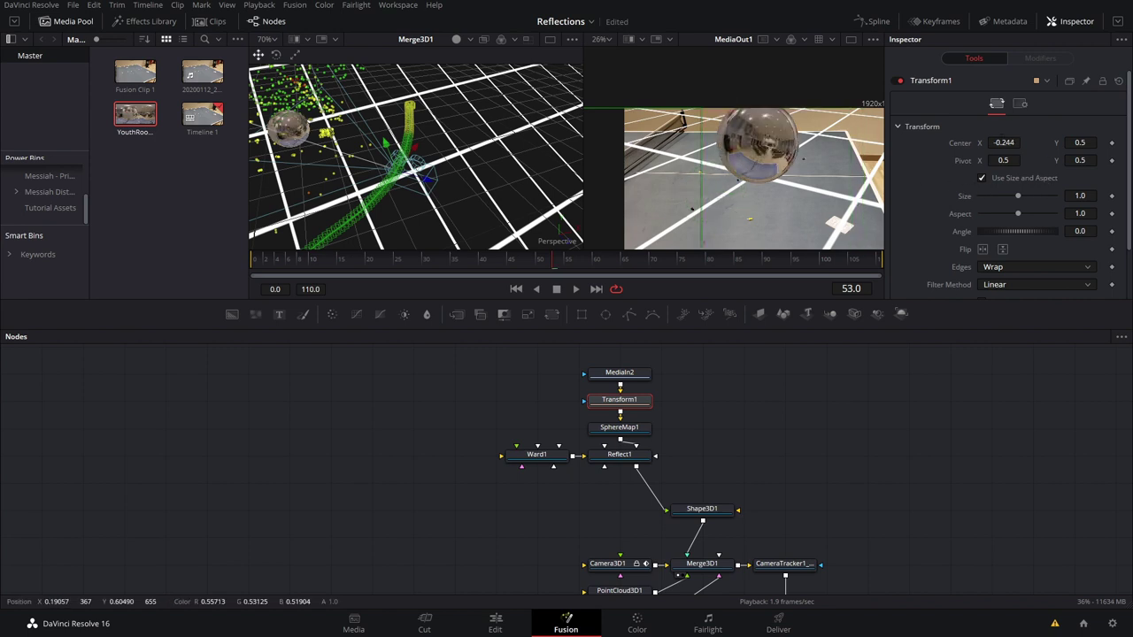
{"action": "left_click_drag", "start_coordinate": [1079, 143], "coordinate": [1114, 143]}
{"action": "key", "text": "ctrl+z"}
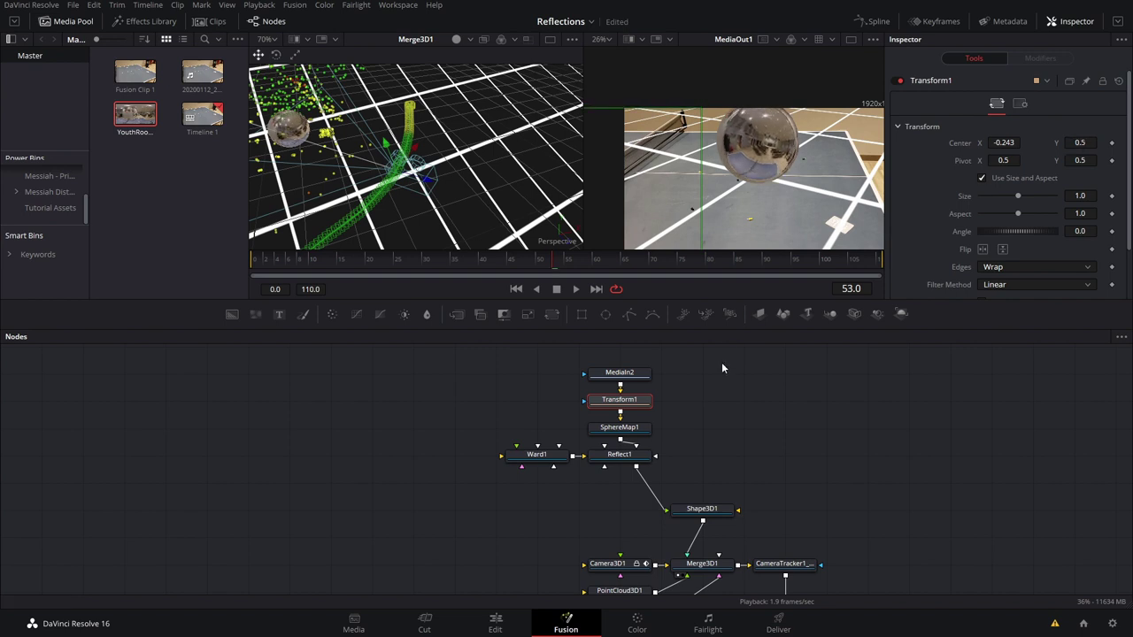
Play and scrub the clip, examining the reflective sphere up close in both viewers, including at frames 54 and 32
{"action": "key", "text": "space"}
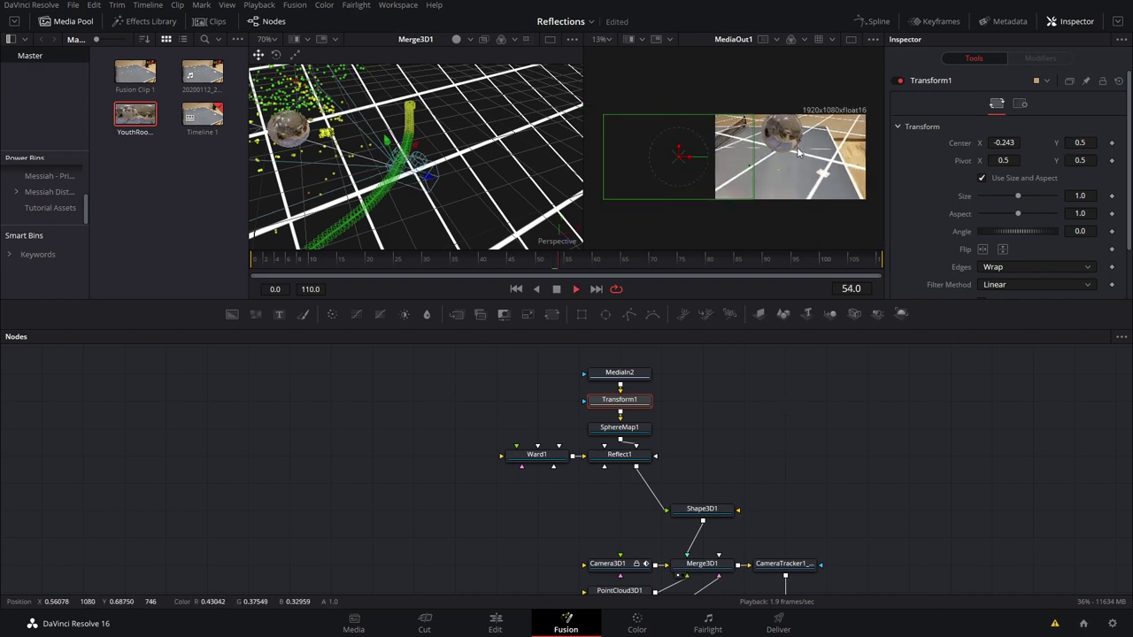
{"action": "scroll", "coordinate": [801, 140], "scroll_direction": "up", "scroll_amount": 3}
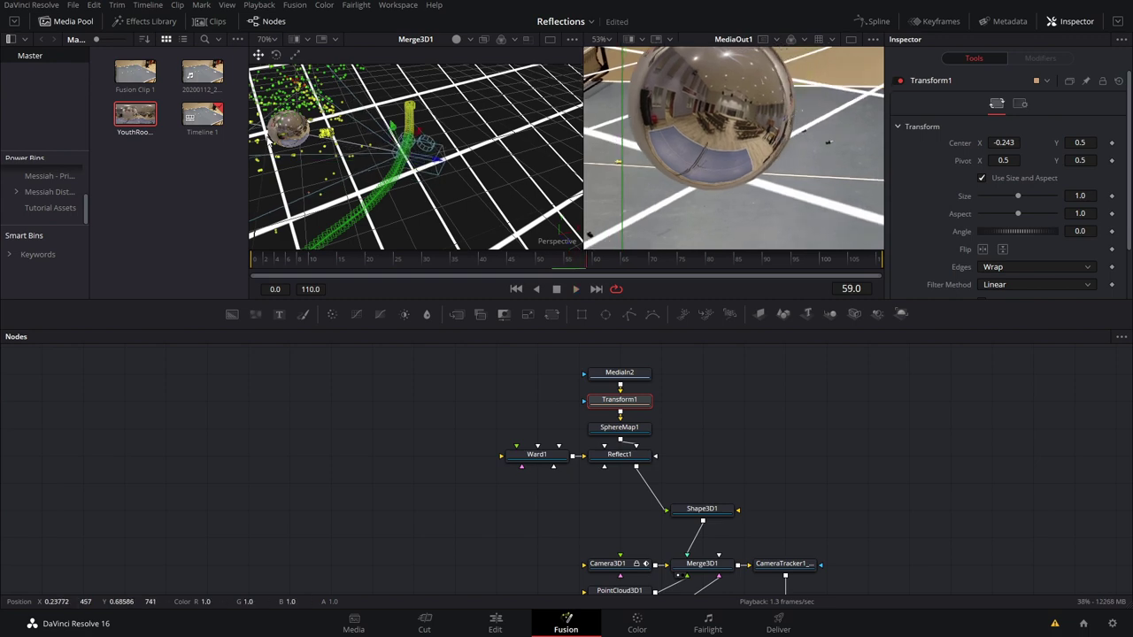
{"action": "scroll", "coordinate": [466, 170], "scroll_direction": "up", "scroll_amount": 8}
{"action": "left_click_drag", "start_coordinate": [467, 170], "coordinate": [454, 142]}
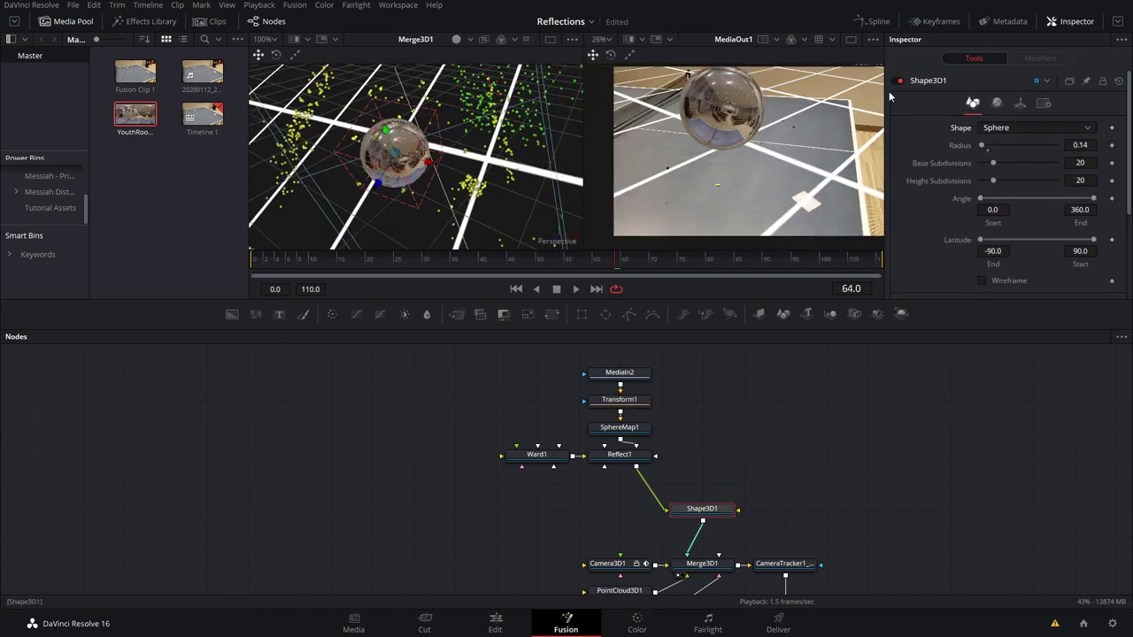
{"action": "scroll", "coordinate": [721, 149], "scroll_direction": "down", "scroll_amount": 2}
{"action": "left_click", "coordinate": [561, 265]}
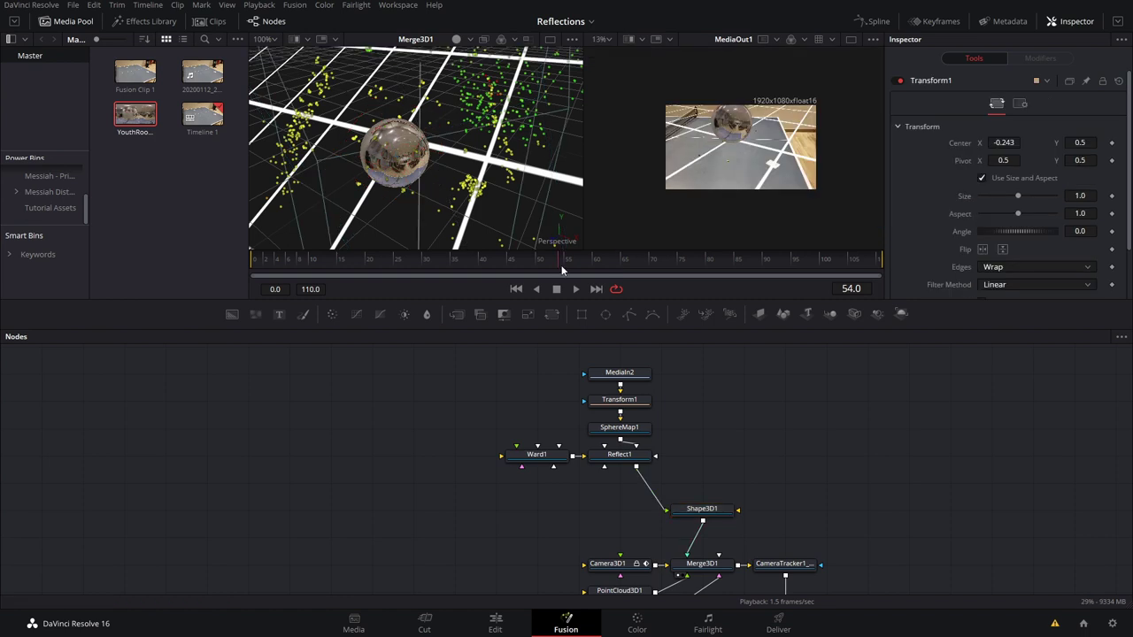
{"action": "left_click_drag", "start_coordinate": [560, 258], "coordinate": [430, 265]}
{"action": "left_click_drag", "start_coordinate": [784, 471], "coordinate": [837, 449]}
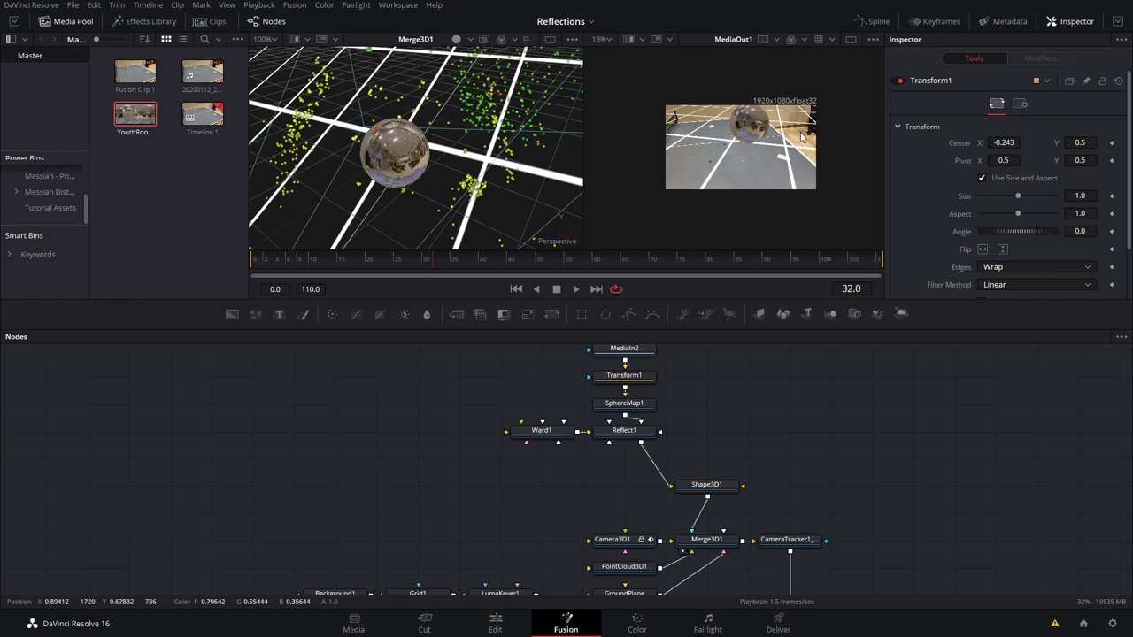
{"action": "scroll", "coordinate": [789, 151], "scroll_direction": "up", "scroll_amount": 2}
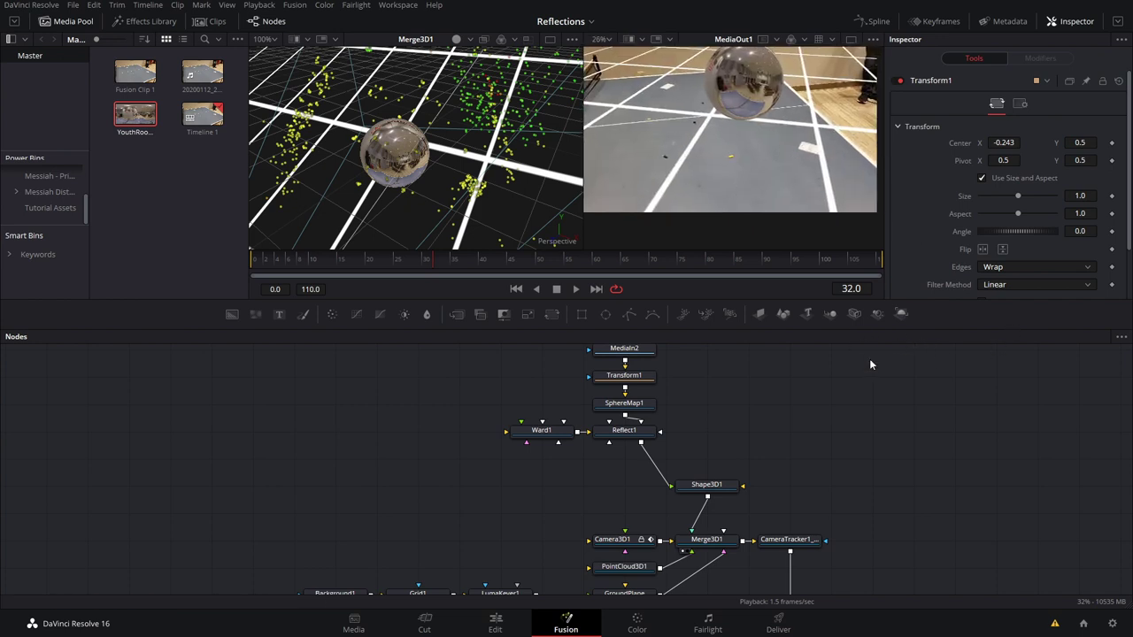
Disconnect LumaKeyer1 from GroundPlane and move the Background1, Grid1 and LumaKeyer1 chain away from the 3D nodes
{"action": "left_click_drag", "start_coordinate": [923, 525], "coordinate": [964, 415]}
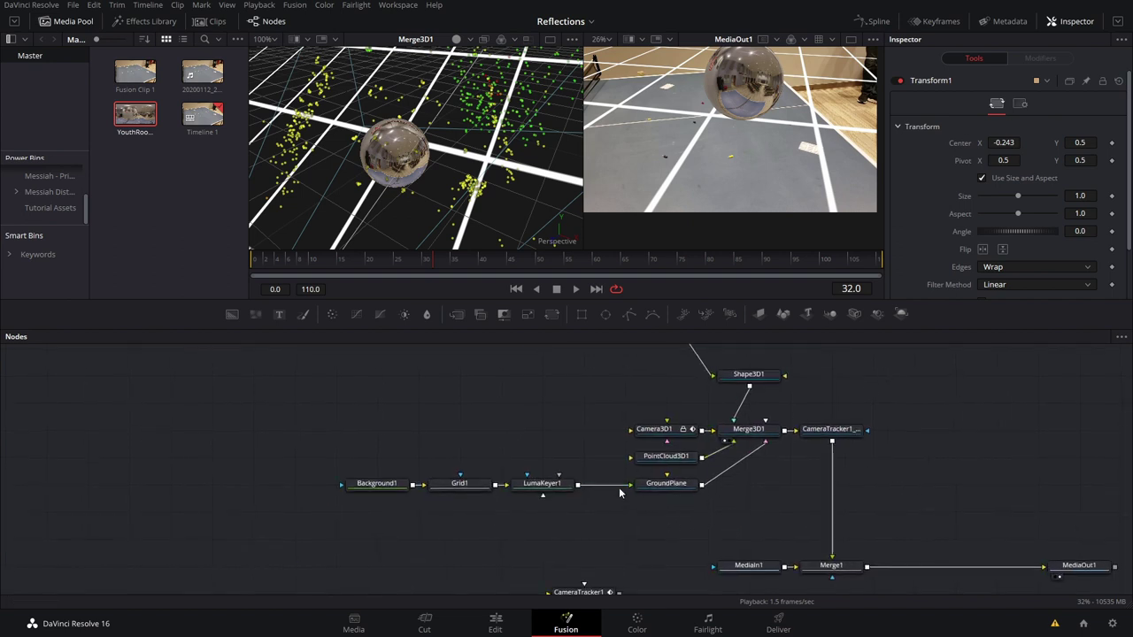
{"action": "left_click_drag", "start_coordinate": [629, 484], "coordinate": [687, 536]}
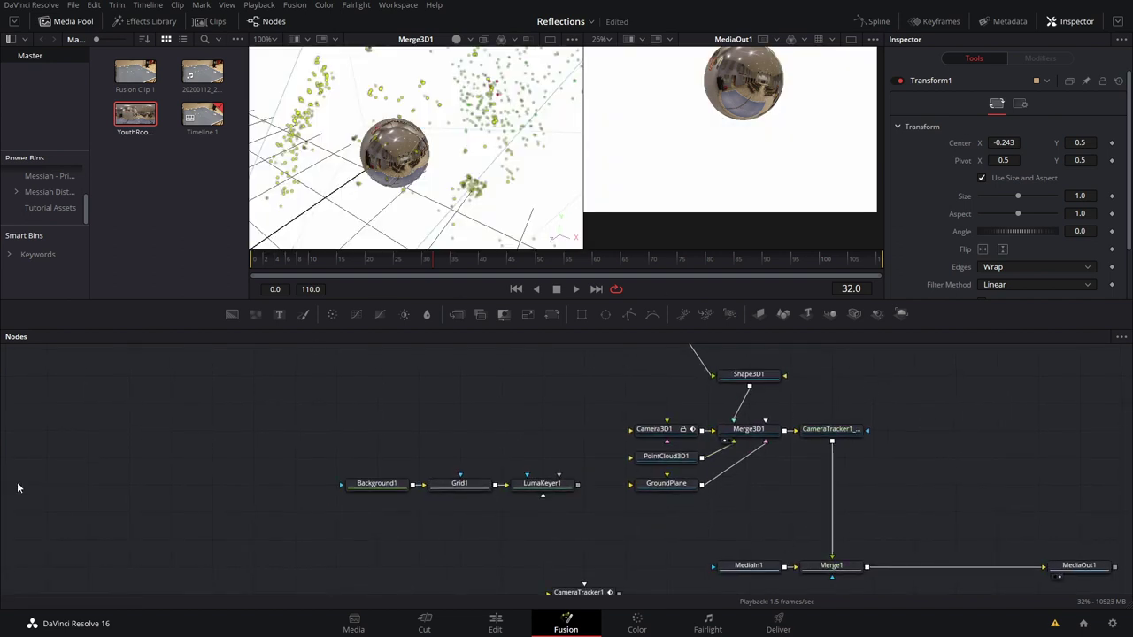
{"action": "left_click_drag", "start_coordinate": [578, 455], "coordinate": [297, 526]}
{"action": "left_click_drag", "start_coordinate": [543, 483], "coordinate": [336, 484]}
{"action": "left_click", "coordinate": [498, 446]}
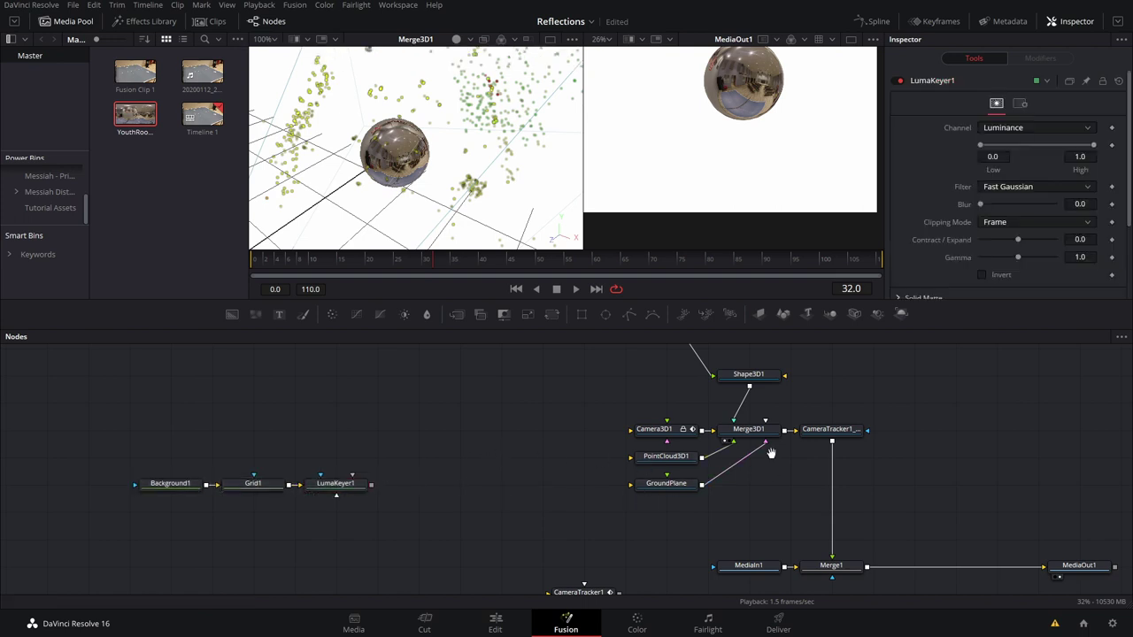
Add a SpotLight node connected to Merge3D1 and move Shape3D1 above Camera3D1
{"action": "left_click_drag", "start_coordinate": [771, 452], "coordinate": [596, 484]}
{"action": "left_click_drag", "start_coordinate": [879, 316], "coordinate": [574, 461]}
{"action": "left_click_drag", "start_coordinate": [572, 406], "coordinate": [490, 405]}
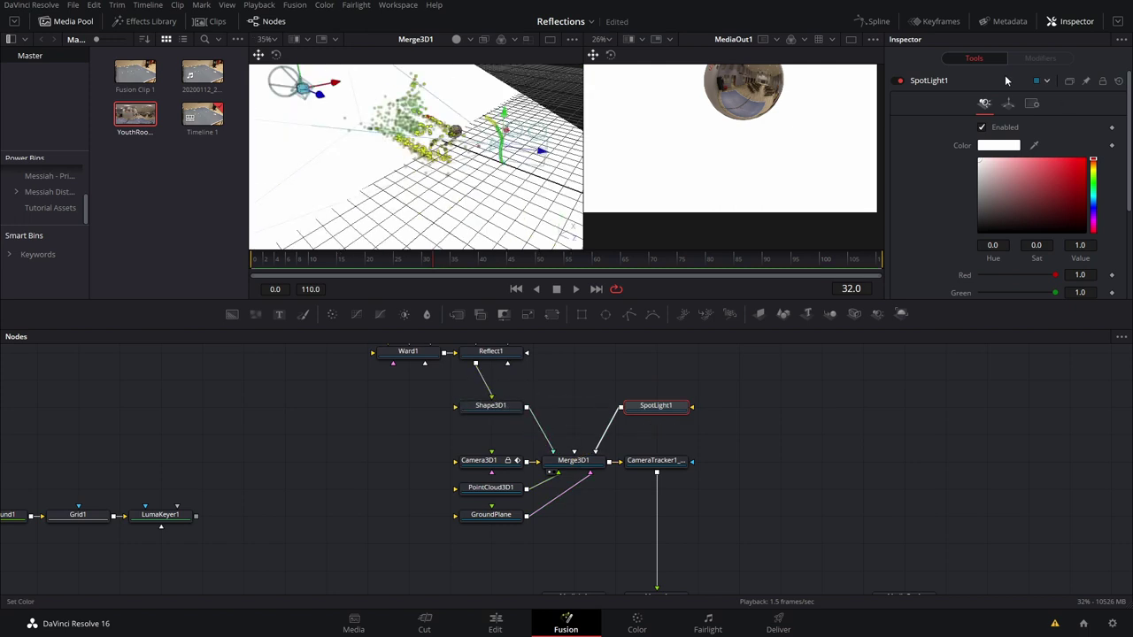
Enable Use Target on SpotLight1 and place its target at the sphere, at about X 0.229, Y 0.198 and Z 6.81
{"action": "left_click", "coordinate": [1009, 104]}
{"action": "scroll", "coordinate": [1005, 142], "scroll_direction": "down", "scroll_amount": 2}
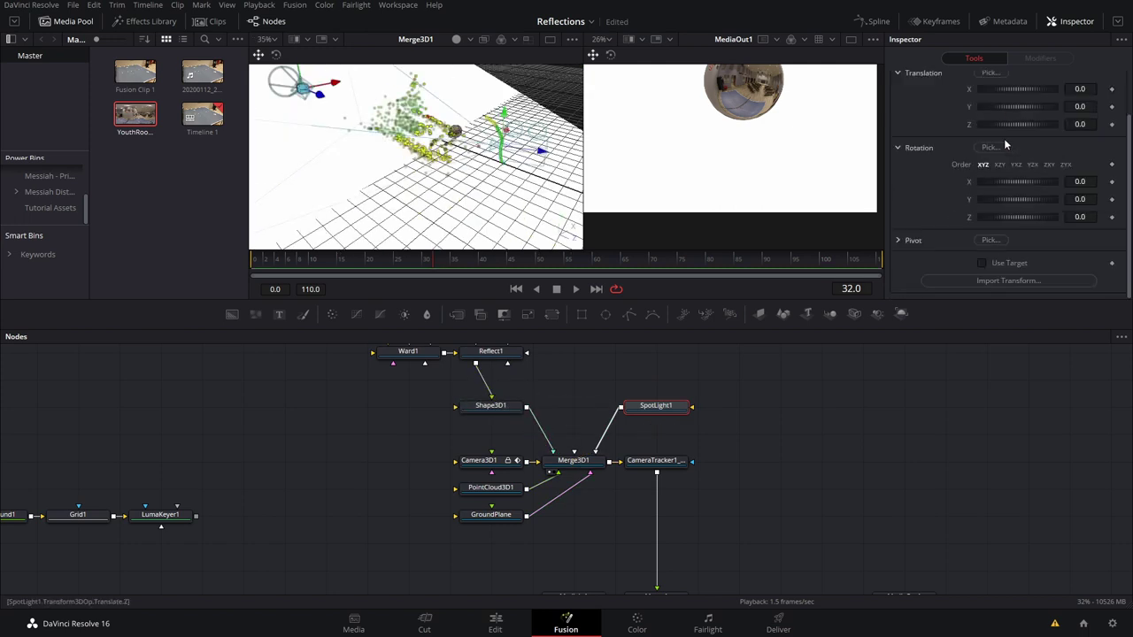
{"action": "left_click", "coordinate": [1002, 262]}
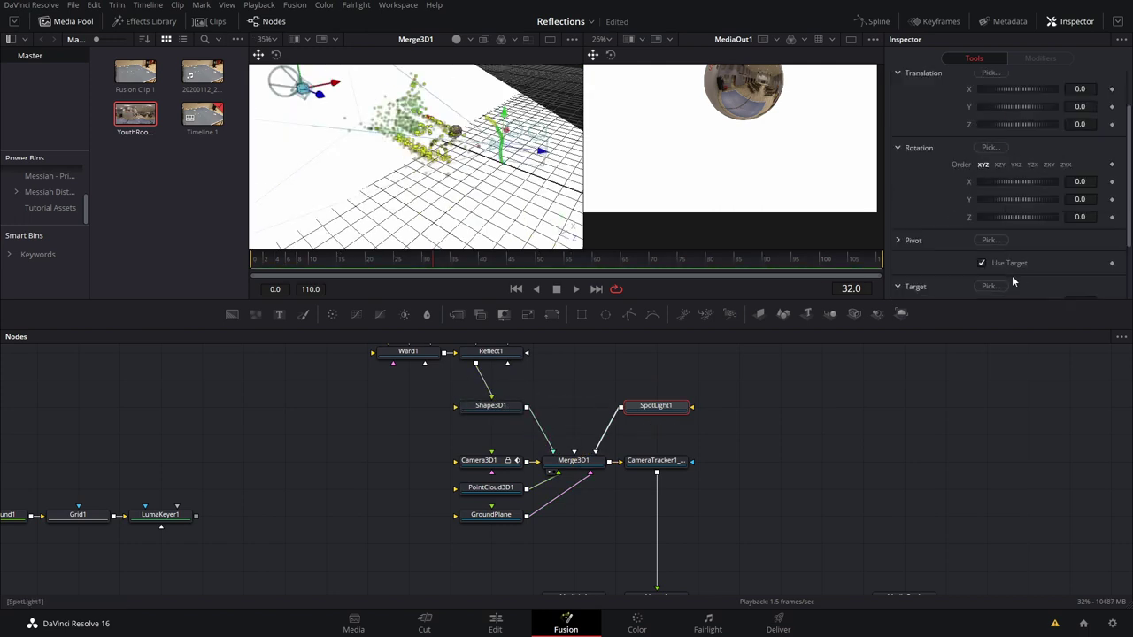
{"action": "scroll", "coordinate": [1011, 270], "scroll_direction": "down", "scroll_amount": 3}
{"action": "left_click_drag", "start_coordinate": [1011, 265], "coordinate": [1039, 263]}
{"action": "scroll", "coordinate": [476, 147], "scroll_direction": "up", "scroll_amount": 5}
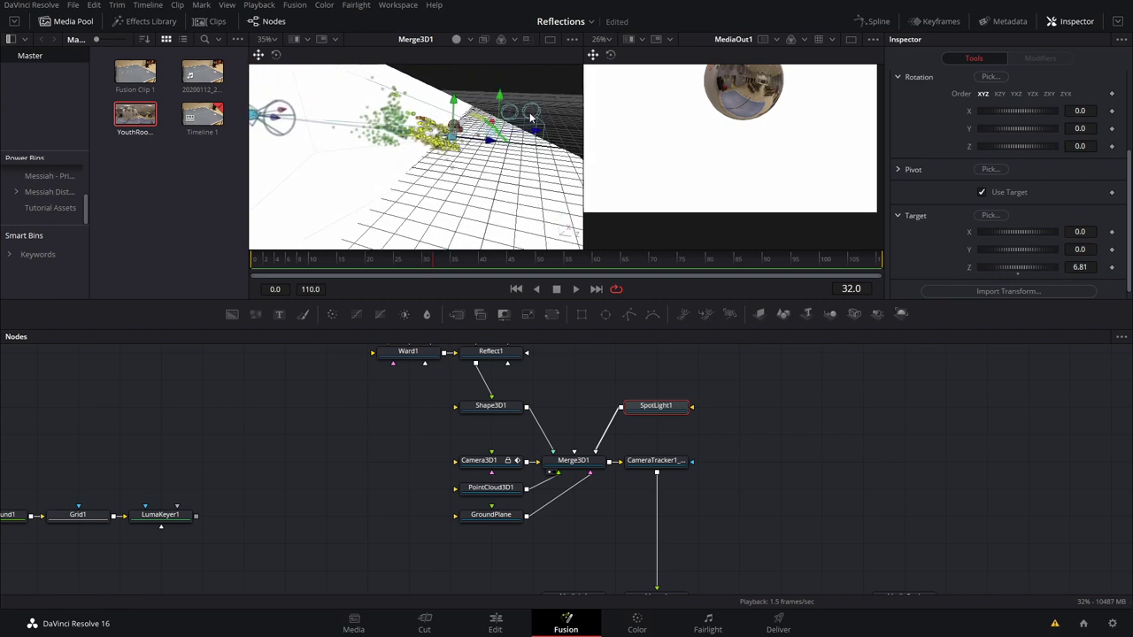
{"action": "left_click_drag", "start_coordinate": [440, 184], "coordinate": [394, 139]}
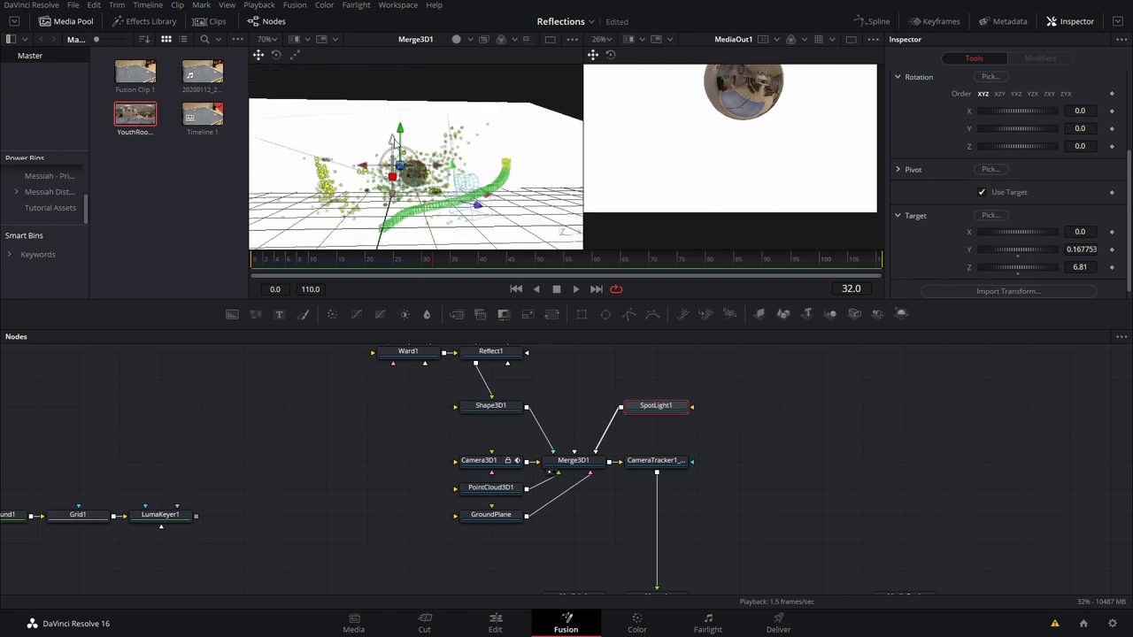
{"action": "left_click_drag", "start_coordinate": [457, 181], "coordinate": [574, 236]}
{"action": "scroll", "coordinate": [489, 151], "scroll_direction": "down", "scroll_amount": 8}
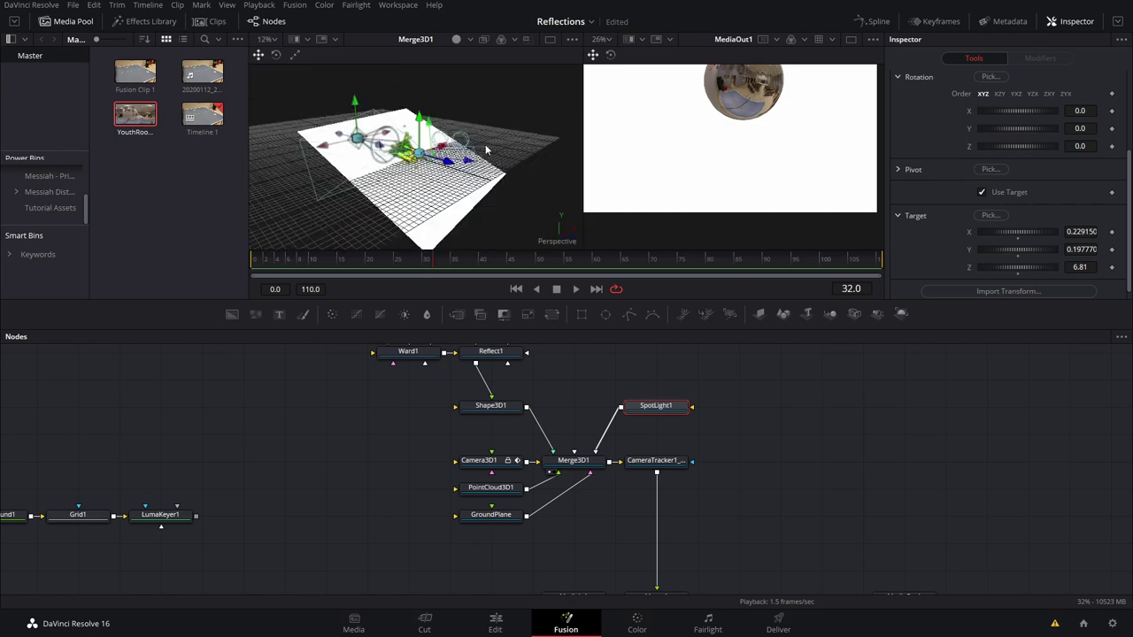
Turn on lighting and shadows in the 3D options of the Merge3D1 viewer
{"action": "right_click", "coordinate": [469, 191]}
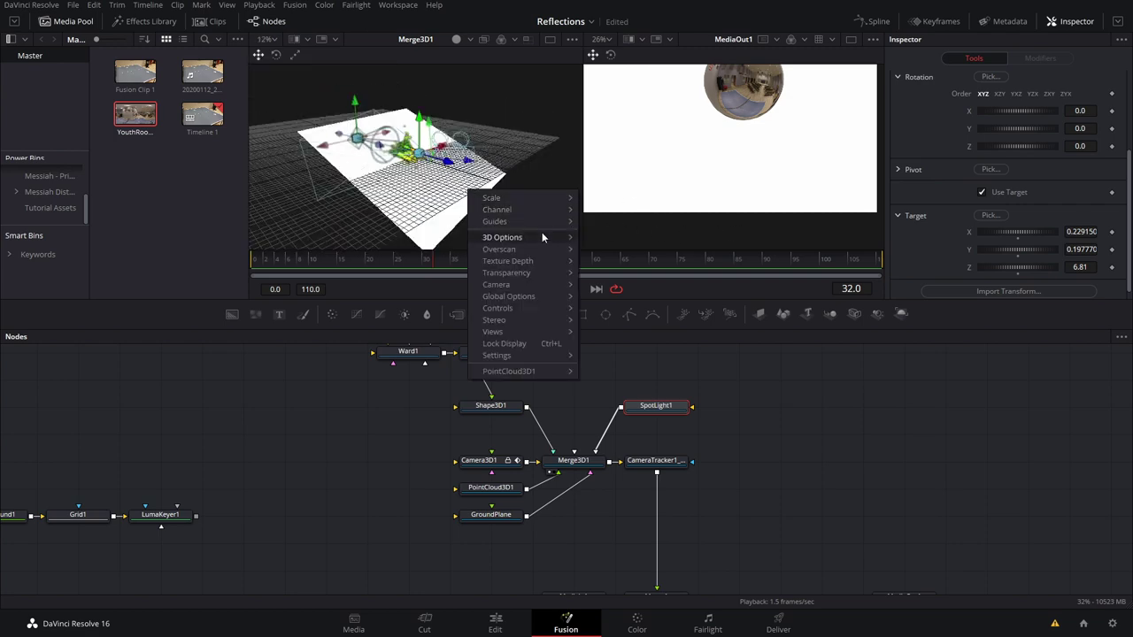
{"action": "mouse_move", "coordinate": [542, 232]}
{"action": "left_click", "coordinate": [633, 290]}
{"action": "mouse_move", "coordinate": [414, 180]}
{"action": "left_mouse_down"}
{"action": "mouse_move", "coordinate": [437, 208]}
{"action": "mouse_move", "coordinate": [396, 179]}
{"action": "left_mouse_up"}
{"action": "right_click", "coordinate": [385, 176]}
{"action": "mouse_move", "coordinate": [461, 224]}
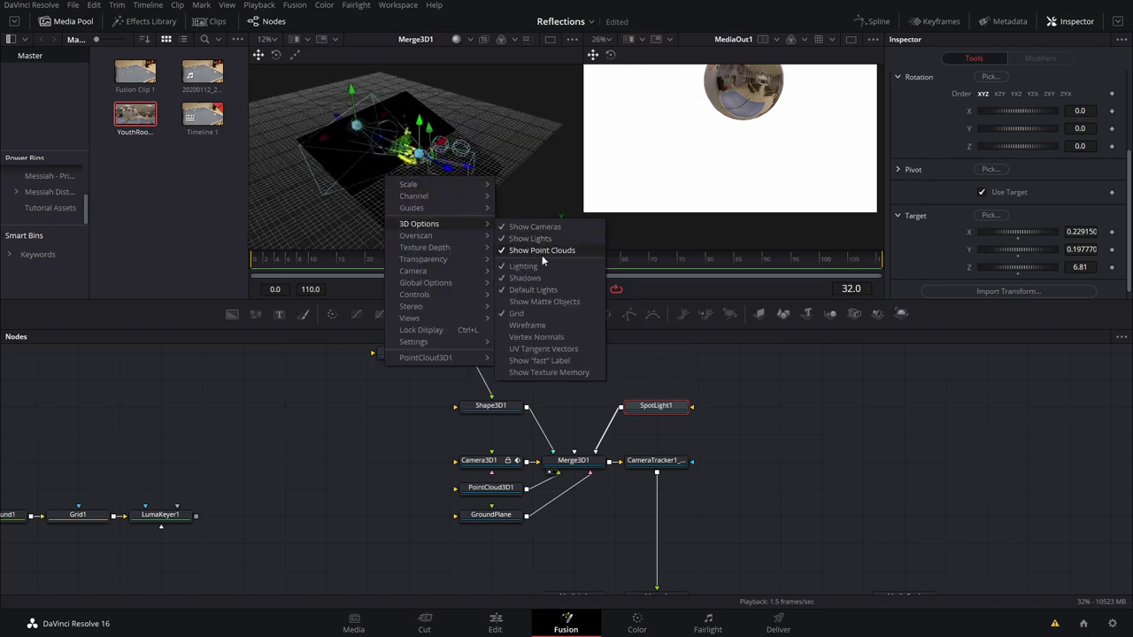
{"action": "left_click", "coordinate": [364, 187]}
{"action": "left_click_drag", "start_coordinate": [364, 187], "coordinate": [317, 92]}
{"action": "key", "text": "ctrl+z"}
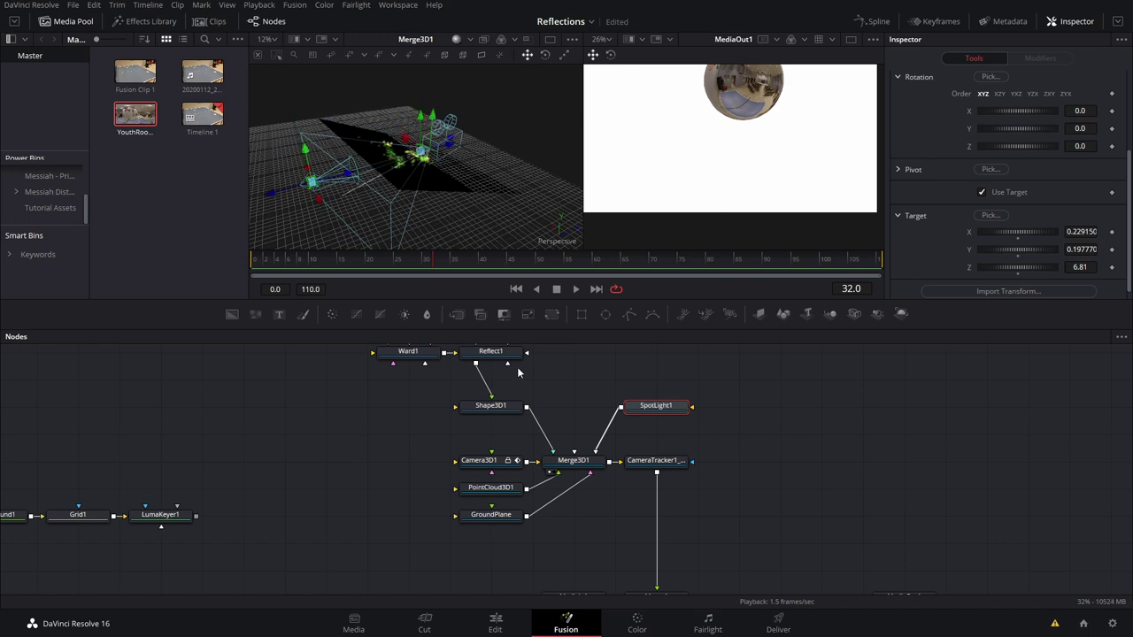
Raise SpotLight1 above the sphere, to a translation of about X 0.82, Y 9.36 and Z 7.17
{"action": "left_click", "coordinate": [672, 407]}
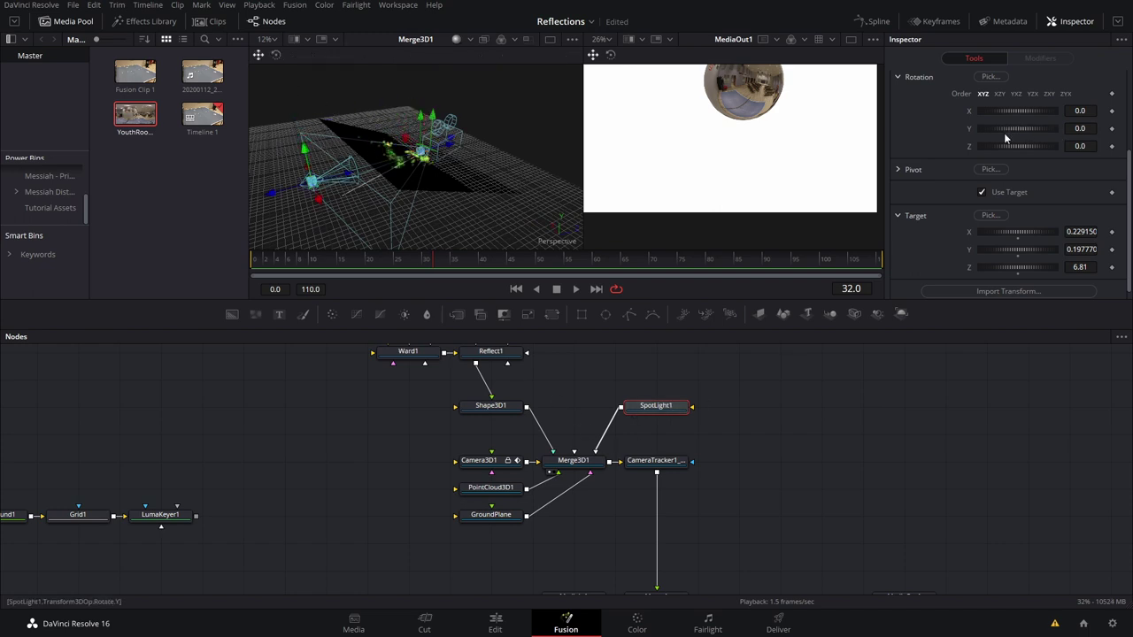
{"action": "scroll", "coordinate": [1005, 133], "scroll_direction": "up", "scroll_amount": 3}
{"action": "left_click_drag", "start_coordinate": [1012, 160], "coordinate": [1078, 164]}
{"action": "left_click_drag", "start_coordinate": [309, 116], "coordinate": [311, 87]}
{"action": "left_click_drag", "start_coordinate": [314, 141], "coordinate": [352, 200]}
{"action": "left_click_drag", "start_coordinate": [482, 156], "coordinate": [395, 190]}
{"action": "scroll", "coordinate": [458, 111], "scroll_direction": "down", "scroll_amount": 2}
{"action": "scroll", "coordinate": [395, 185], "scroll_direction": "down", "scroll_amount": 2}
{"action": "left_click_drag", "start_coordinate": [394, 116], "coordinate": [417, 122]}
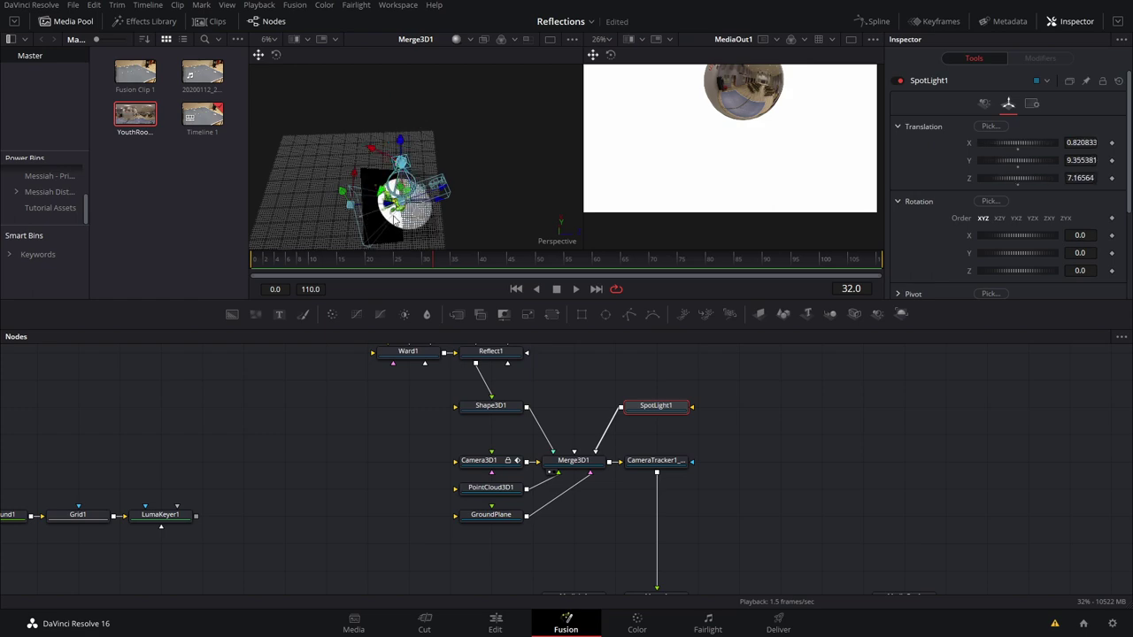
{"action": "scroll", "coordinate": [394, 217], "scroll_direction": "up", "scroll_amount": 6}
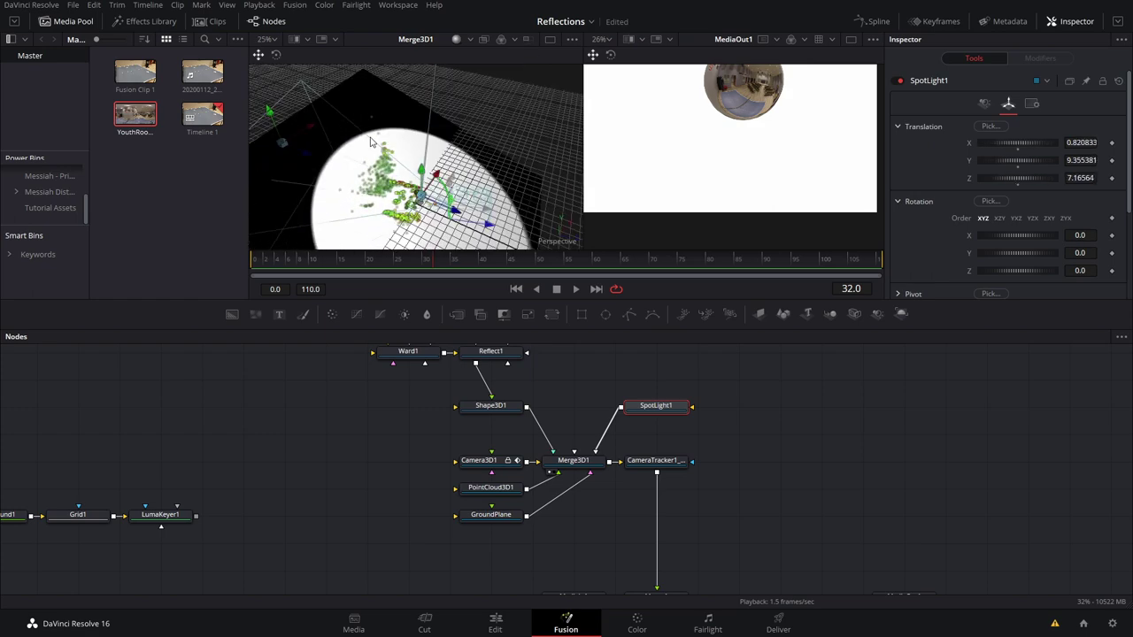
Enable Lighting and Shadows in the CameraTracker1_Renderer node
{"action": "left_click", "coordinate": [655, 461]}
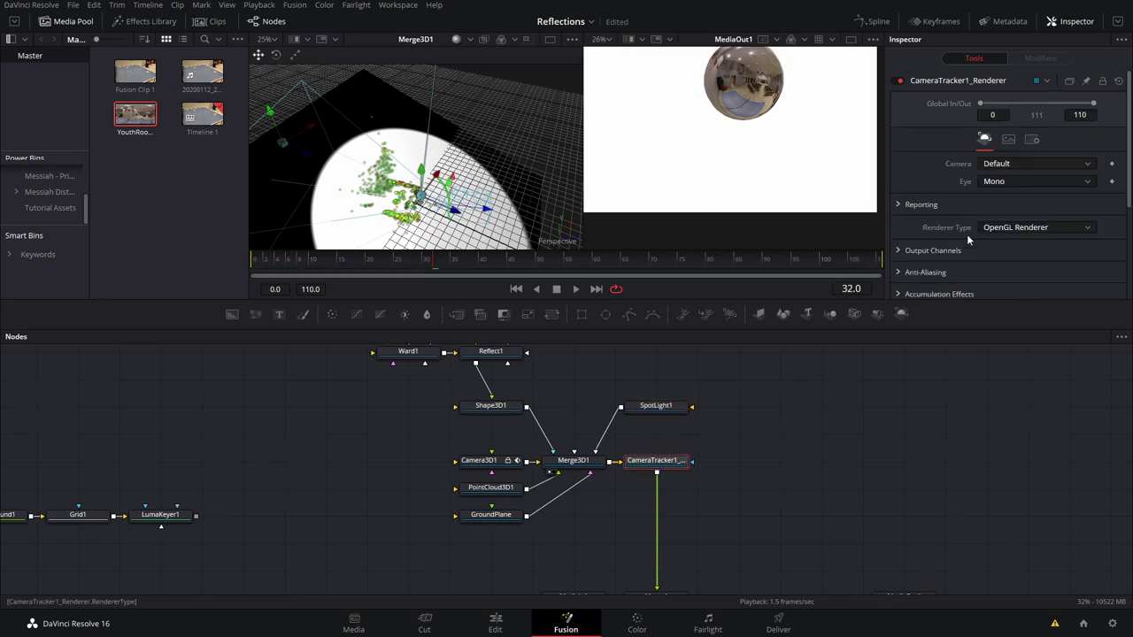
{"action": "scroll", "coordinate": [967, 234], "scroll_direction": "down", "scroll_amount": 3}
{"action": "left_click", "coordinate": [991, 186]}
{"action": "left_click", "coordinate": [1063, 187]}
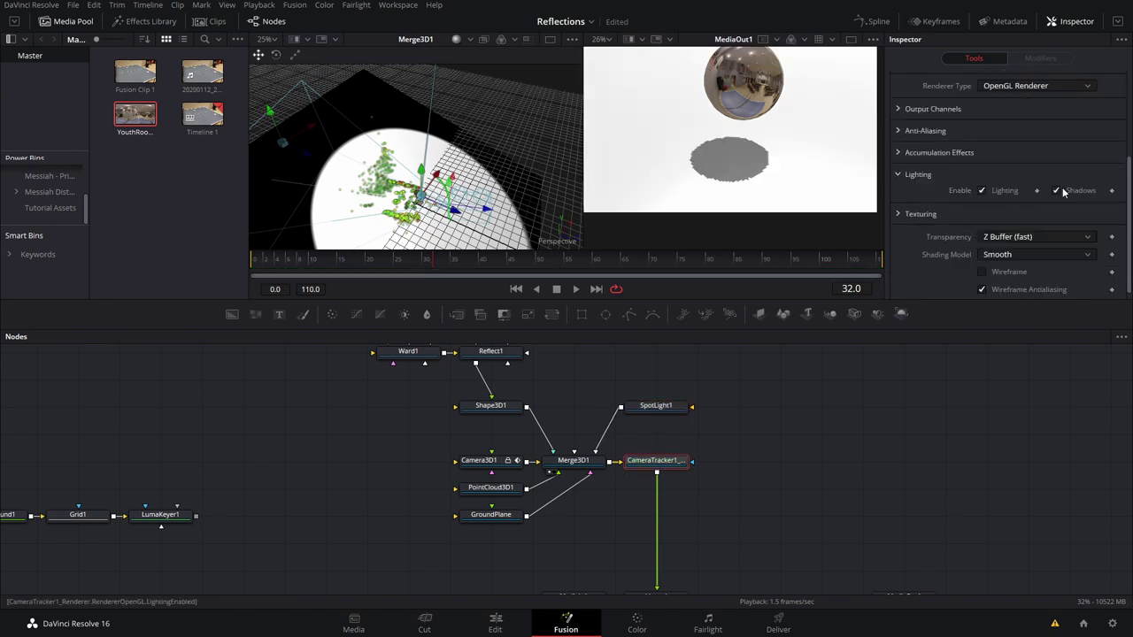
Lower SpotLight1 in the 3D scene so it sits closer above the sphere
{"action": "left_click", "coordinate": [682, 405]}
{"action": "left_click_drag", "start_coordinate": [466, 73], "coordinate": [443, 182]}
{"action": "scroll", "coordinate": [442, 182], "scroll_direction": "down", "scroll_amount": 3}
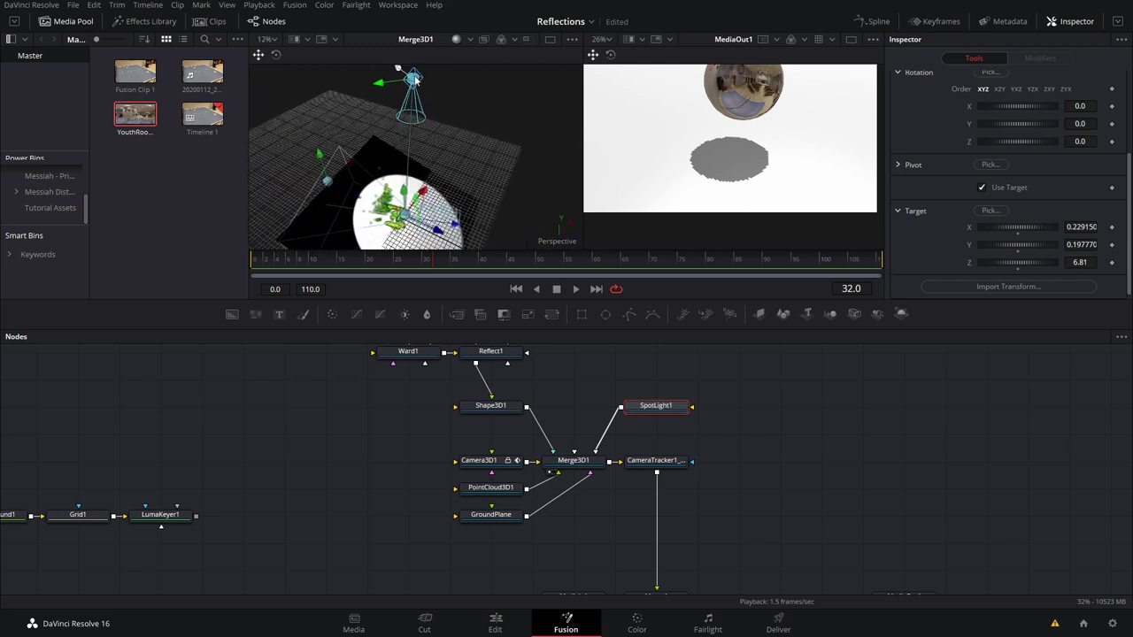
{"action": "left_click_drag", "start_coordinate": [416, 68], "coordinate": [421, 139]}
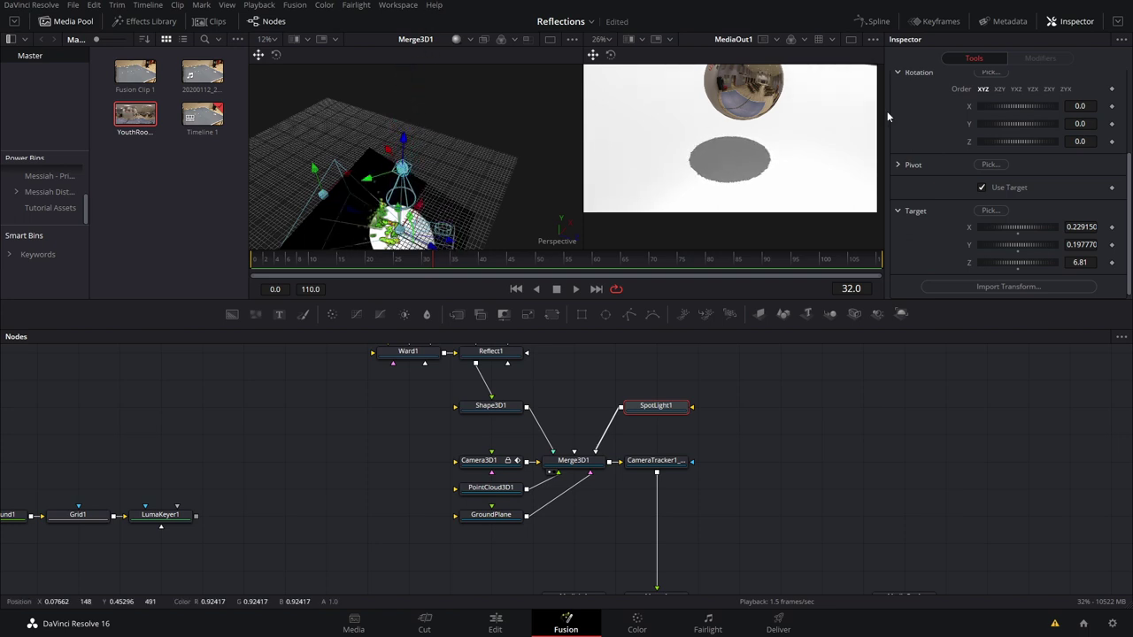
Widen SpotLight1's cone angle to 90
{"action": "scroll", "coordinate": [921, 97], "scroll_direction": "up", "scroll_amount": 5}
{"action": "left_click", "coordinate": [985, 106]}
{"action": "scroll", "coordinate": [1018, 269], "scroll_direction": "down", "scroll_amount": 2}
{"action": "scroll", "coordinate": [1020, 271], "scroll_direction": "down", "scroll_amount": 2}
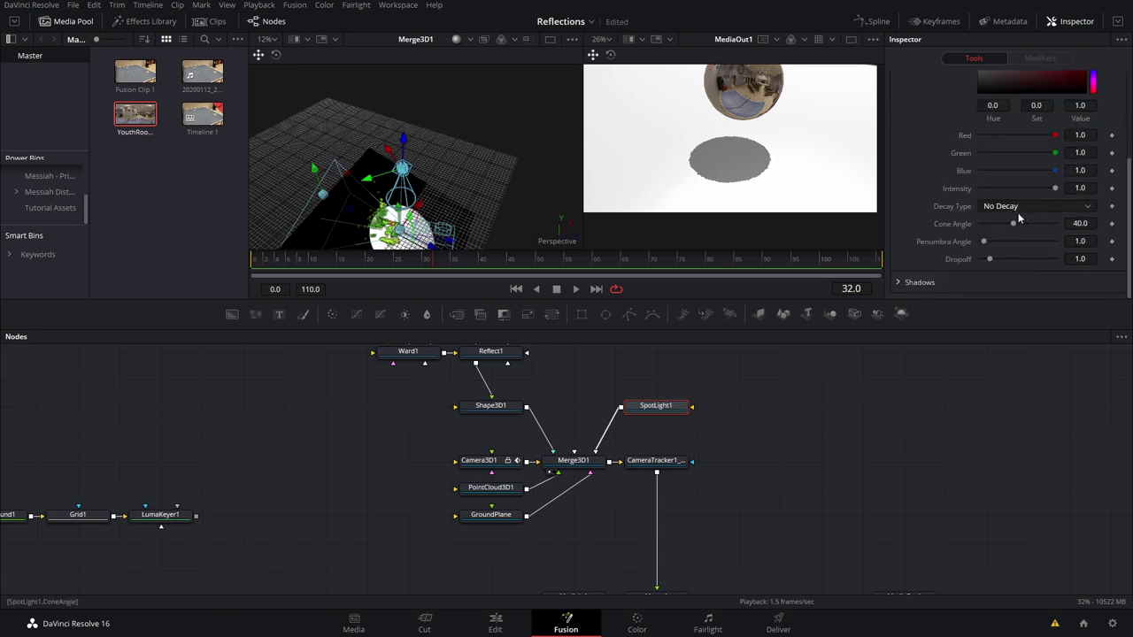
{"action": "left_click_drag", "start_coordinate": [1014, 224], "coordinate": [1066, 223]}
{"action": "scroll", "coordinate": [760, 157], "scroll_direction": "down", "scroll_amount": 2}
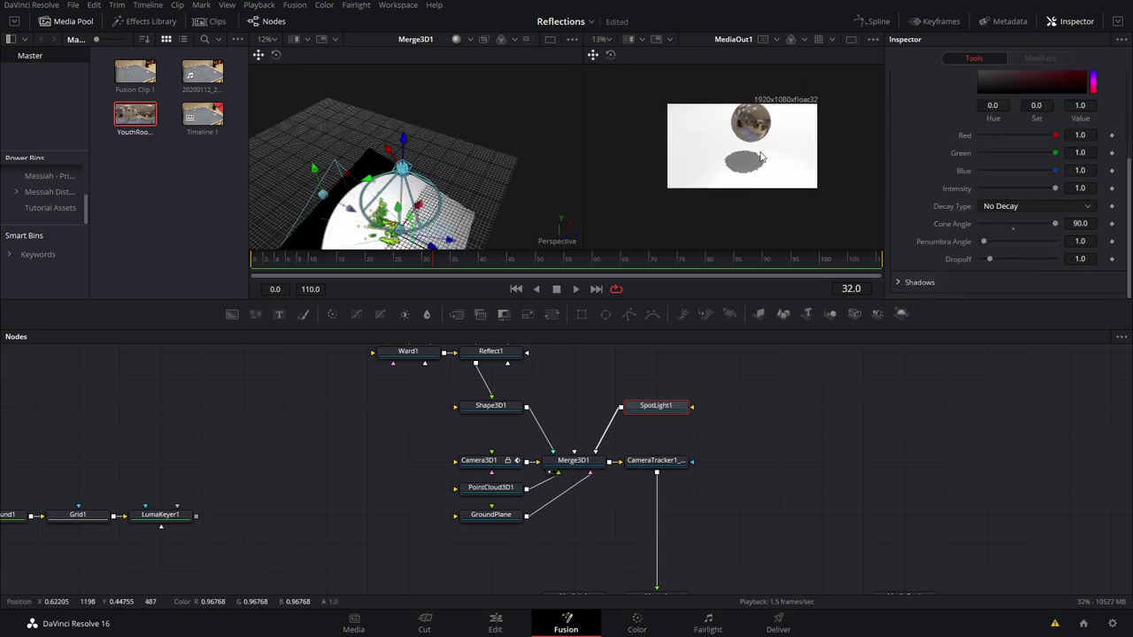
Set SpotLight1's Shadow Map Size to 3475 to sharpen the sphere's shadow
{"action": "left_click", "coordinate": [897, 282]}
{"action": "scroll", "coordinate": [999, 243], "scroll_direction": "down", "scroll_amount": 5}
{"action": "scroll", "coordinate": [993, 253], "scroll_direction": "down", "scroll_amount": 3}
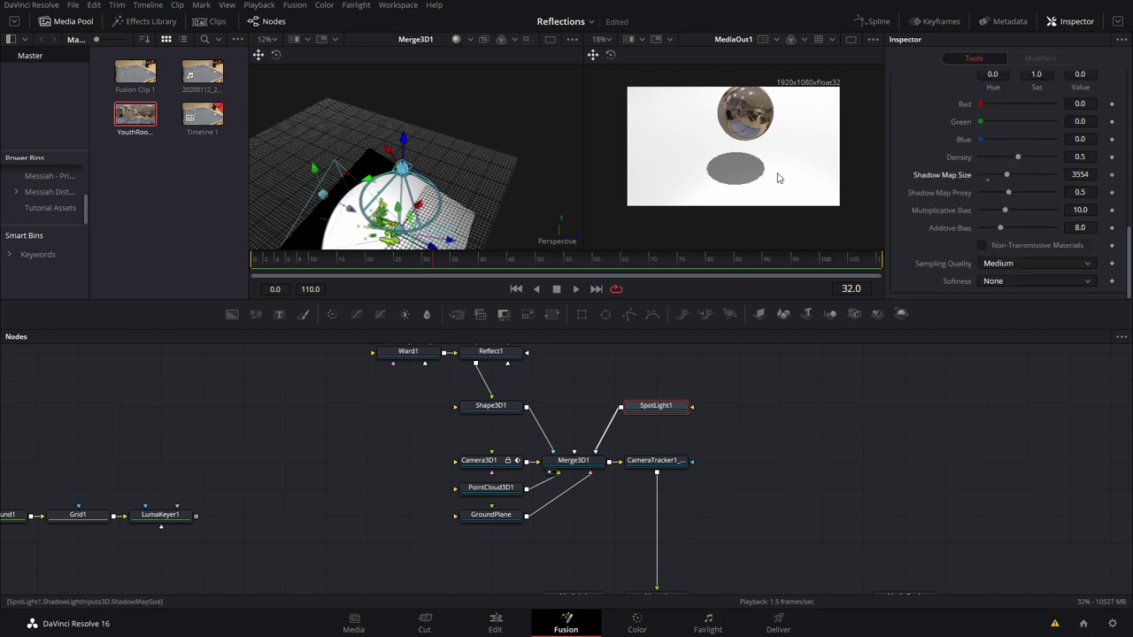
{"action": "scroll", "coordinate": [772, 177], "scroll_direction": "up", "scroll_amount": 10}
{"action": "left_click_drag", "start_coordinate": [1018, 179], "coordinate": [1013, 175]}
{"action": "key", "text": "ctrl+f"}
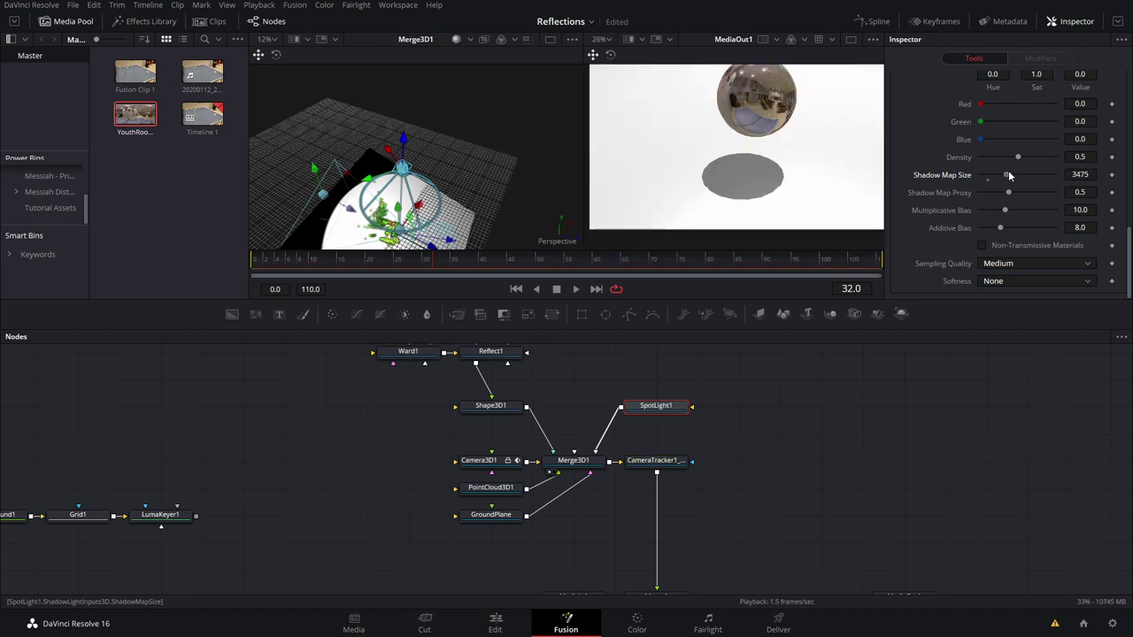
Examine the edge of the sphere's shadow up close and from farther out in the MediaOut1 viewer
{"action": "scroll", "coordinate": [719, 189], "scroll_direction": "up", "scroll_amount": 8}
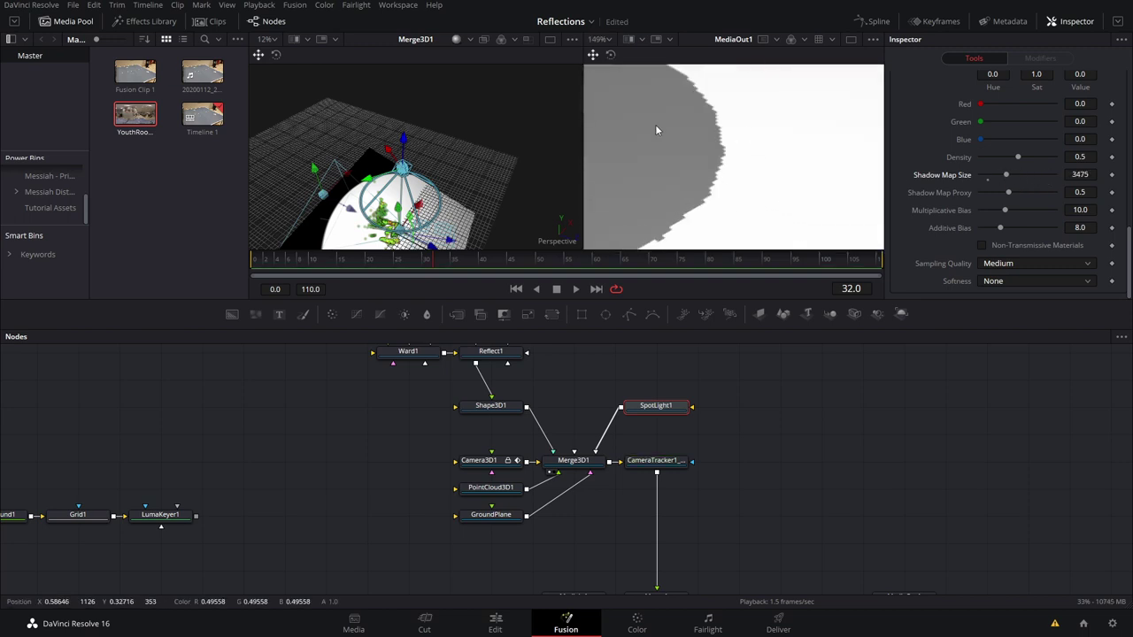
{"action": "scroll", "coordinate": [749, 139], "scroll_direction": "down", "scroll_amount": 10}
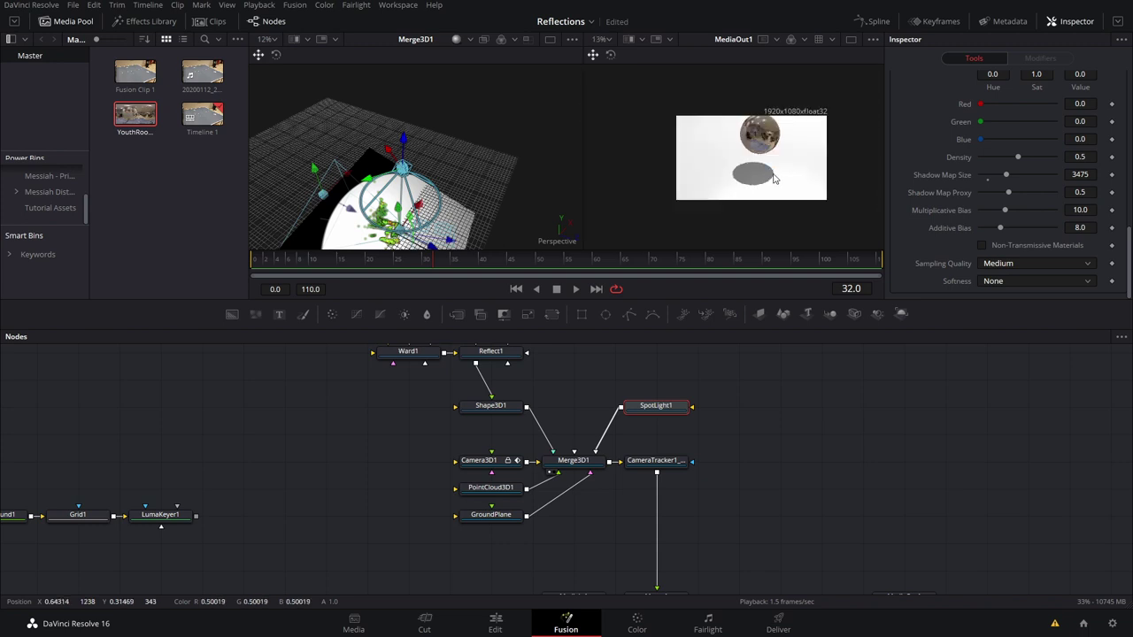
{"action": "scroll", "coordinate": [732, 187], "scroll_direction": "up", "scroll_amount": 4}
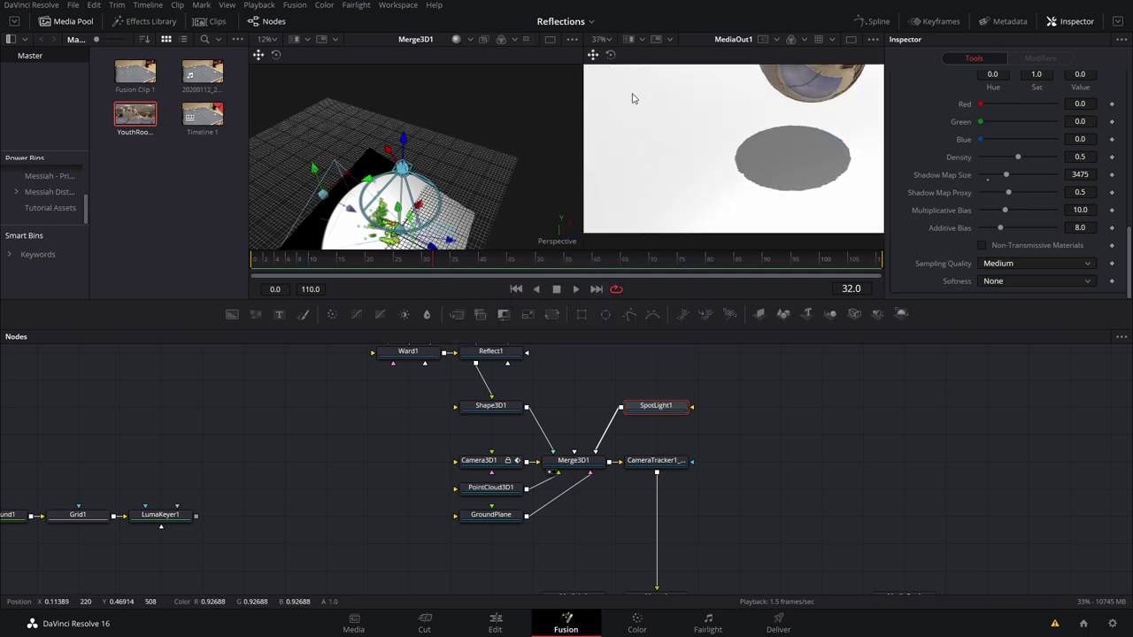
{"action": "scroll", "coordinate": [810, 184], "scroll_direction": "down", "scroll_amount": 4}
{"action": "scroll", "coordinate": [779, 184], "scroll_direction": "up", "scroll_amount": 5}
{"action": "scroll", "coordinate": [752, 185], "scroll_direction": "down", "scroll_amount": 4}
{"action": "left_click_drag", "start_coordinate": [745, 185], "coordinate": [744, 188]}
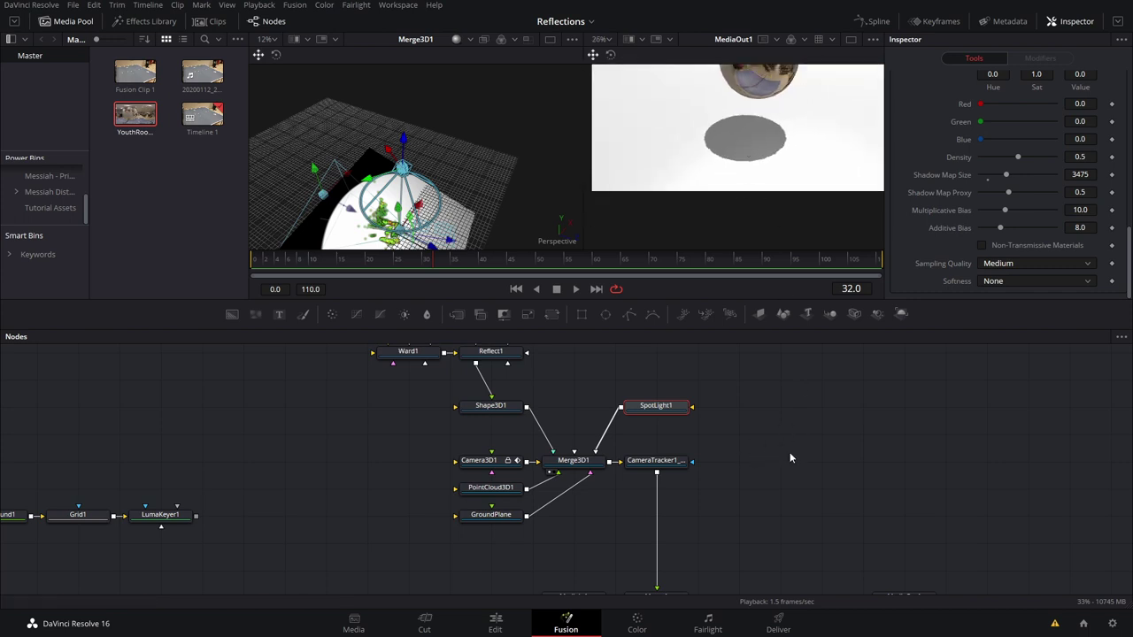
Duplicate Merge3D1 and its renderer, and merge the copied renderer's output over Merge1 with a new Merge2 before MediaOut1
{"action": "left_click_drag", "start_coordinate": [768, 453], "coordinate": [580, 478]}
{"action": "key", "text": "ctrl+v"}
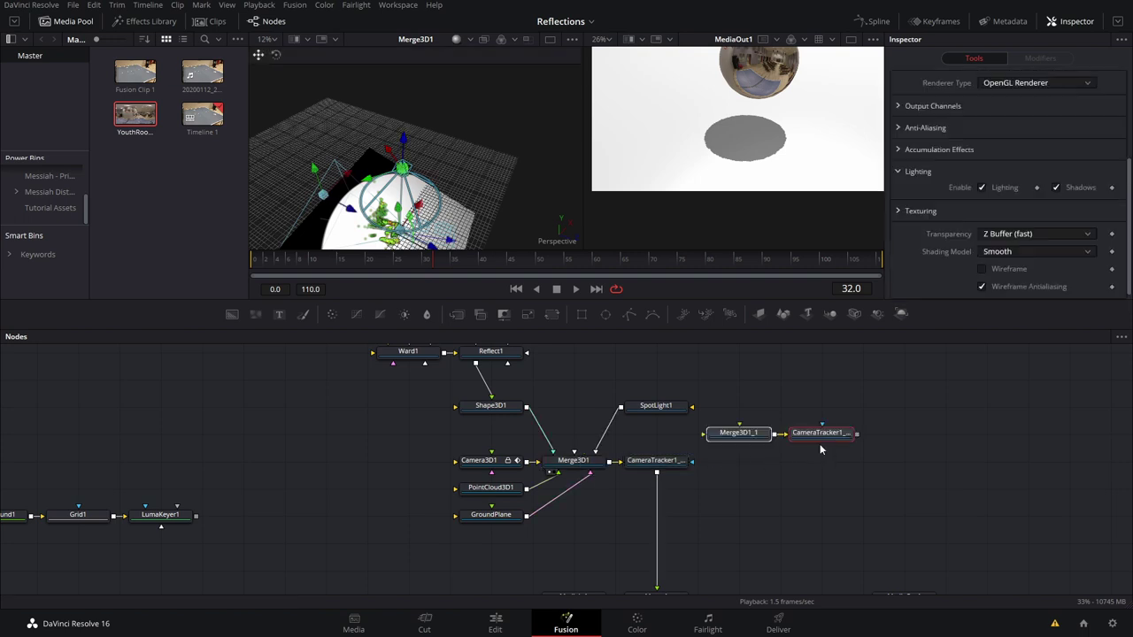
{"action": "left_click_drag", "start_coordinate": [740, 433], "coordinate": [651, 557]}
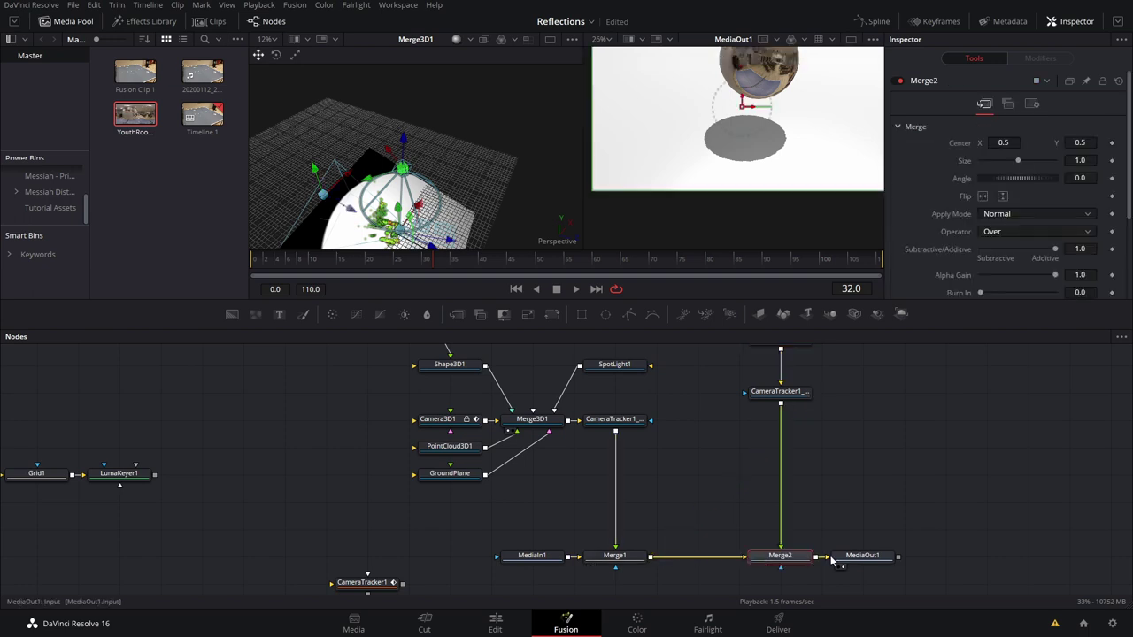
{"action": "left_click_drag", "start_coordinate": [861, 556], "coordinate": [901, 555]}
{"action": "scroll", "coordinate": [779, 549], "scroll_direction": "up", "scroll_amount": 2}
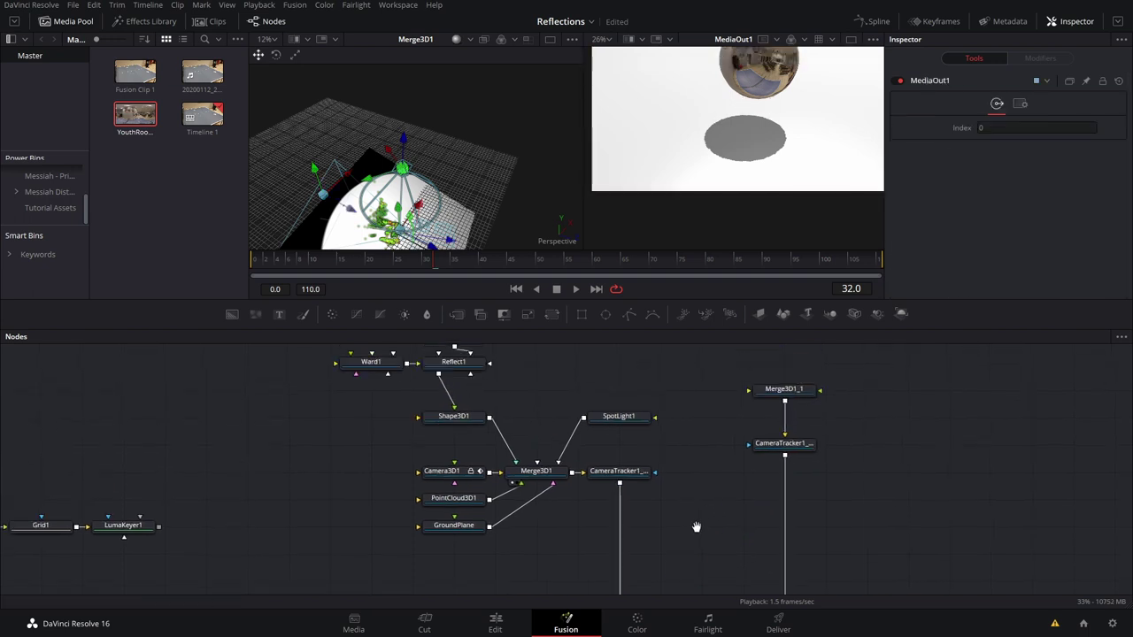
Move GroundPlane from Merge3D1 to Merge3D1_1, and also connect Camera3D1, SpotLight1 and Shape3D1 to Merge3D1_1
{"action": "left_click_drag", "start_coordinate": [490, 479], "coordinate": [749, 393]}
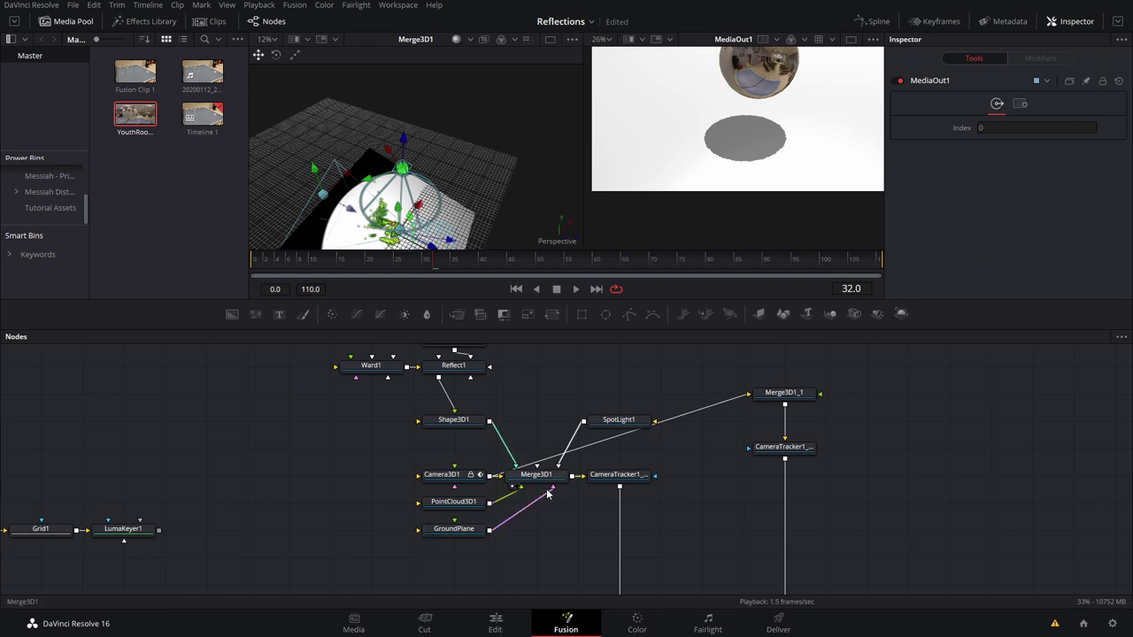
{"action": "left_click_drag", "start_coordinate": [488, 530], "coordinate": [779, 403]}
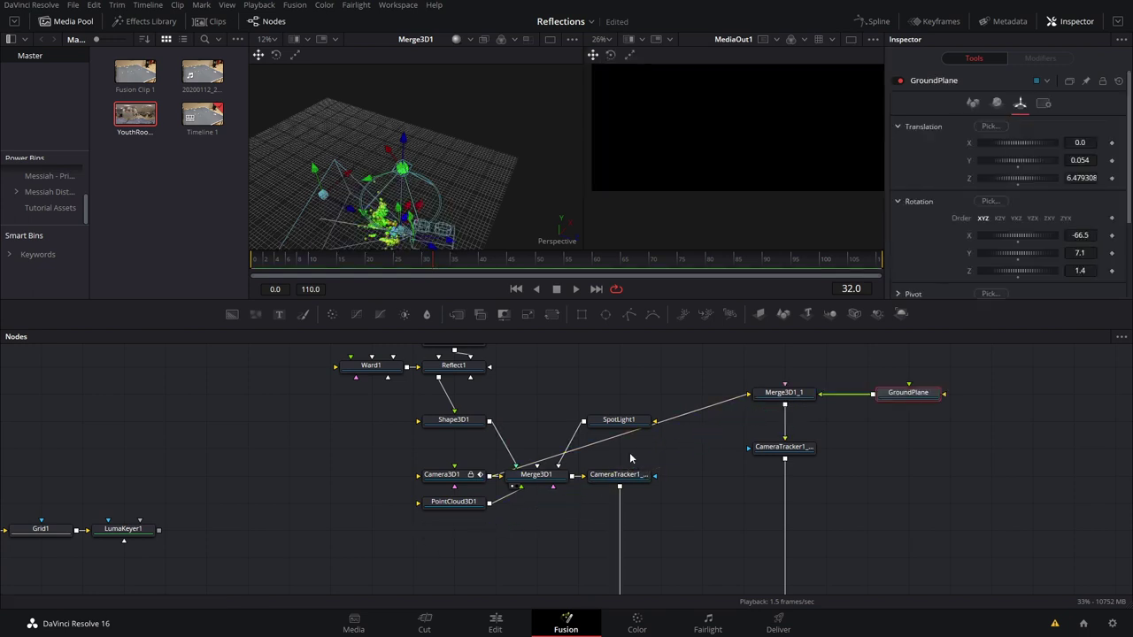
{"action": "left_click_drag", "start_coordinate": [583, 422], "coordinate": [726, 451]}
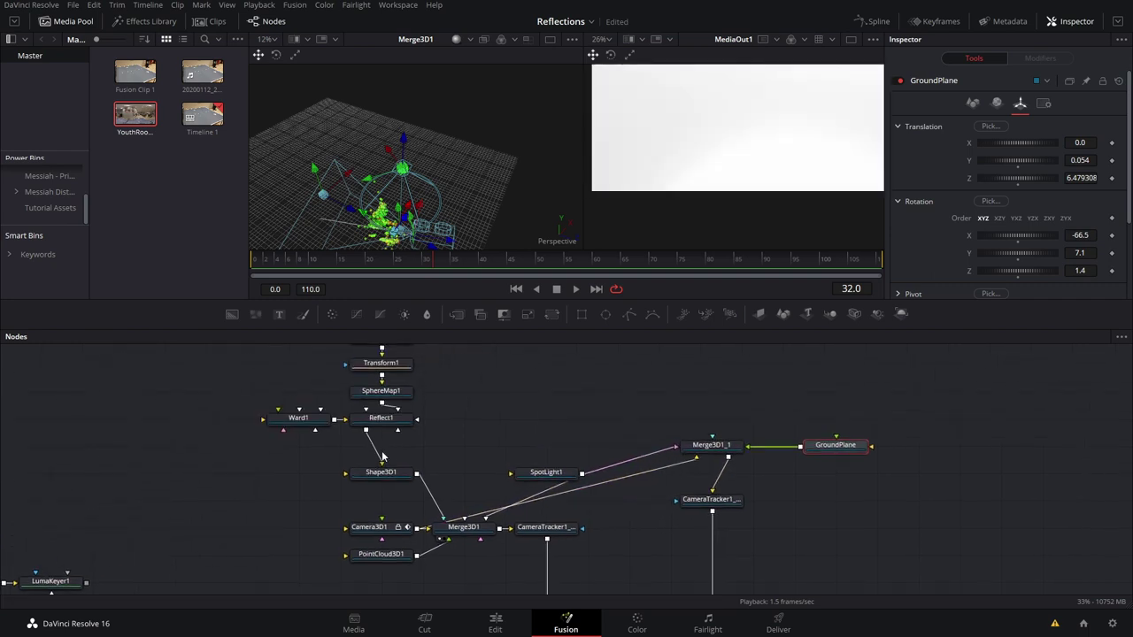
{"action": "left_click_drag", "start_coordinate": [417, 475], "coordinate": [677, 446]}
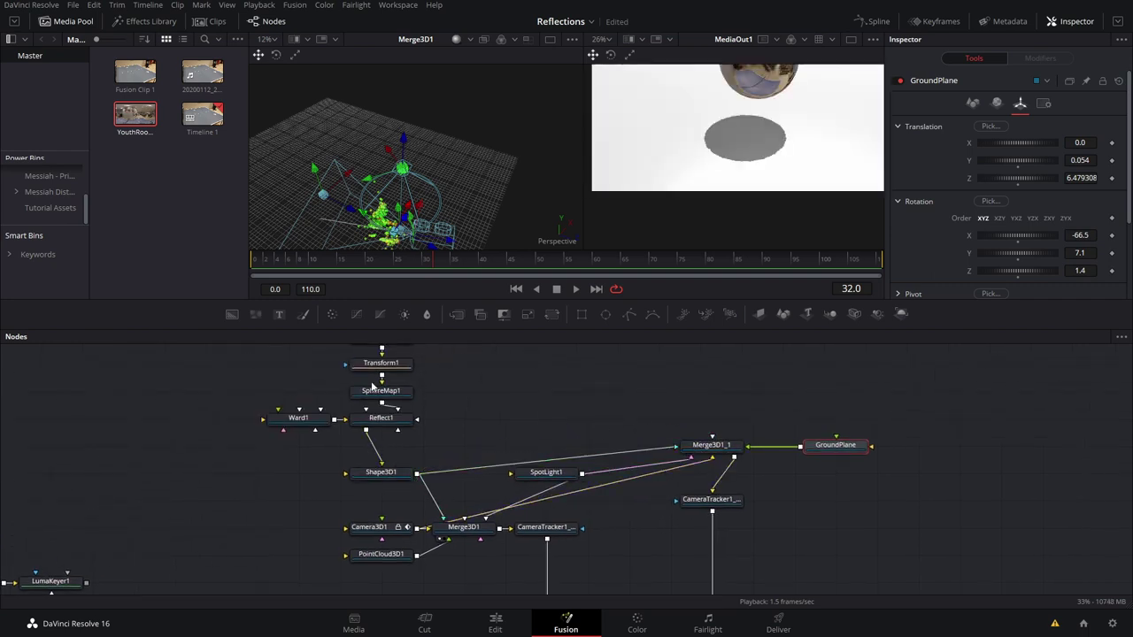
Insert an Override3D node between Shape3D1 and Merge3D1_1, and enable Do Unseen By Cameras with Unseen by Cameras
{"action": "left_click", "coordinate": [594, 409]}
{"action": "key", "text": "shift+space"}
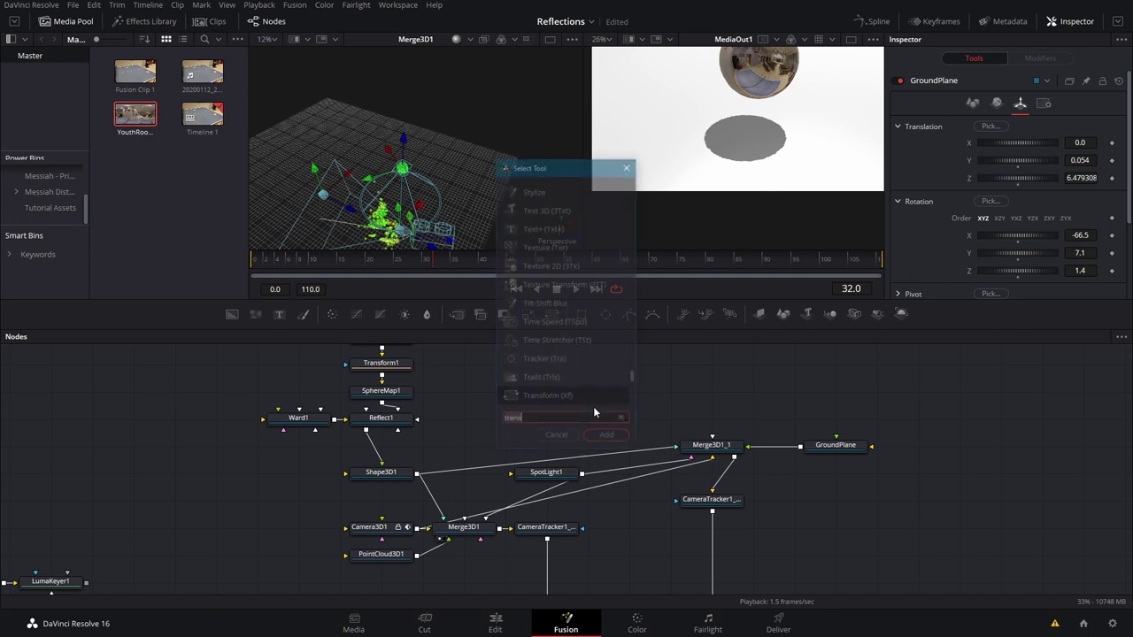
{"action": "type", "text": "over"}
{"action": "key", "text": "Return"}
{"action": "left_click_drag", "start_coordinate": [667, 449], "coordinate": [691, 445]}
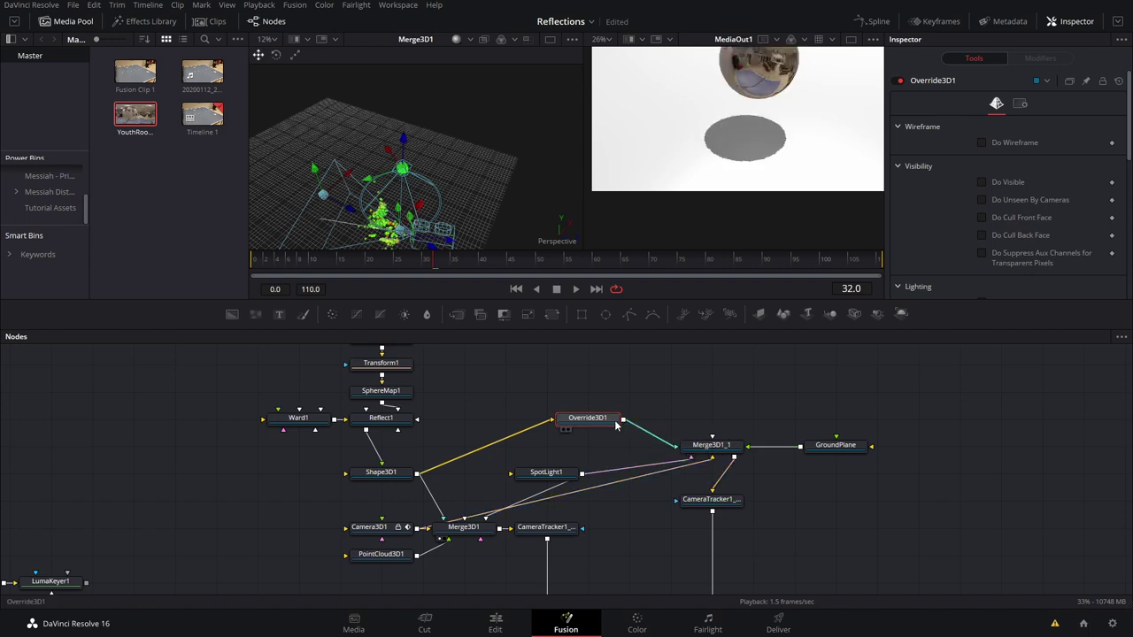
{"action": "left_click", "coordinate": [1005, 199]}
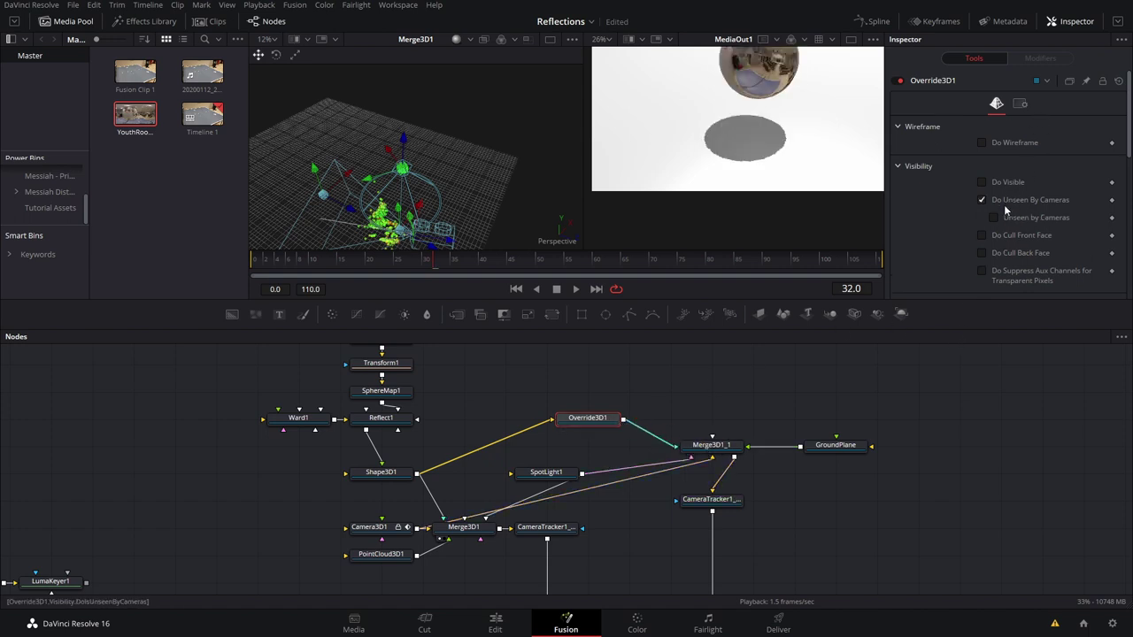
{"action": "scroll", "coordinate": [748, 414], "scroll_direction": "down", "scroll_amount": 2}
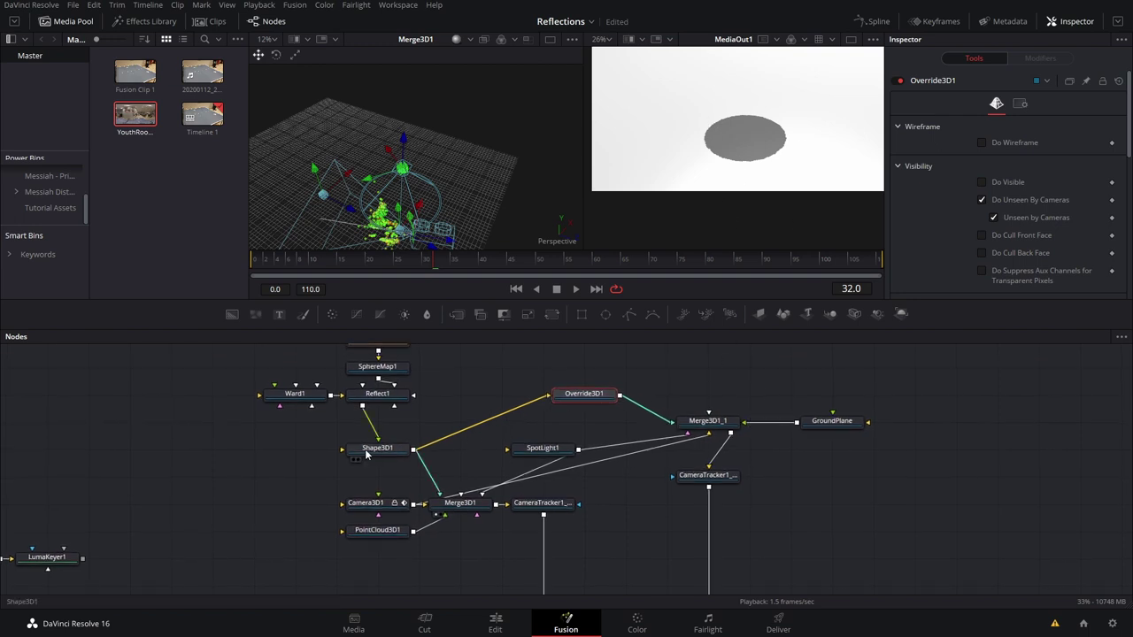
View the copied renderer's output and make GroundPlane's material stop receiving lighting while still receiving shadows
{"action": "left_click", "coordinate": [687, 486]}
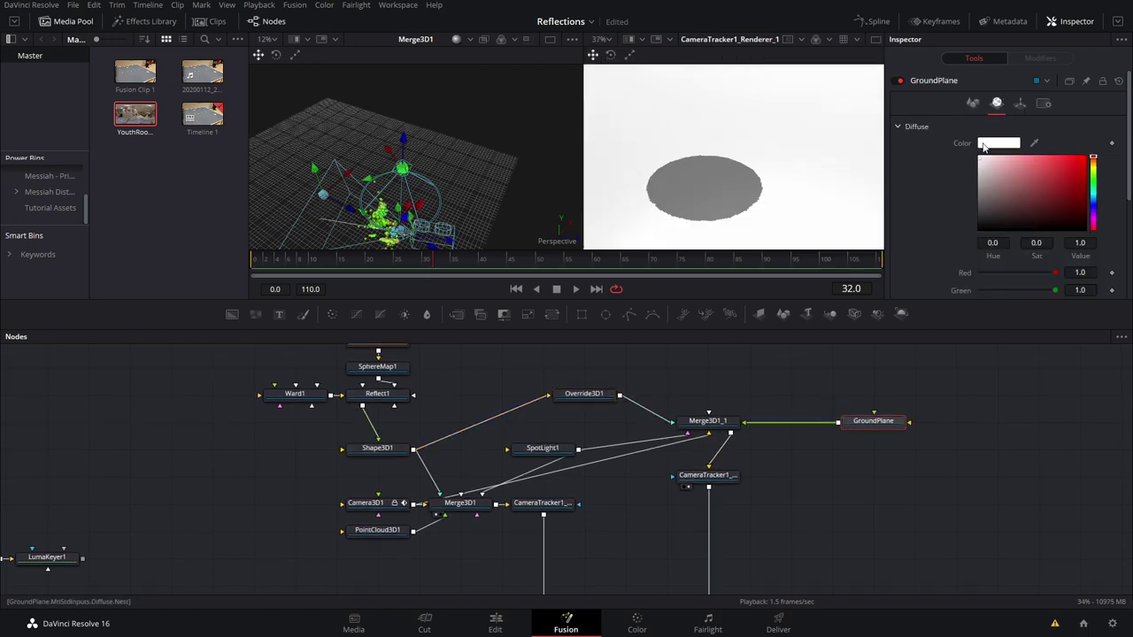
{"action": "scroll", "coordinate": [1031, 199], "scroll_direction": "down", "scroll_amount": 3}
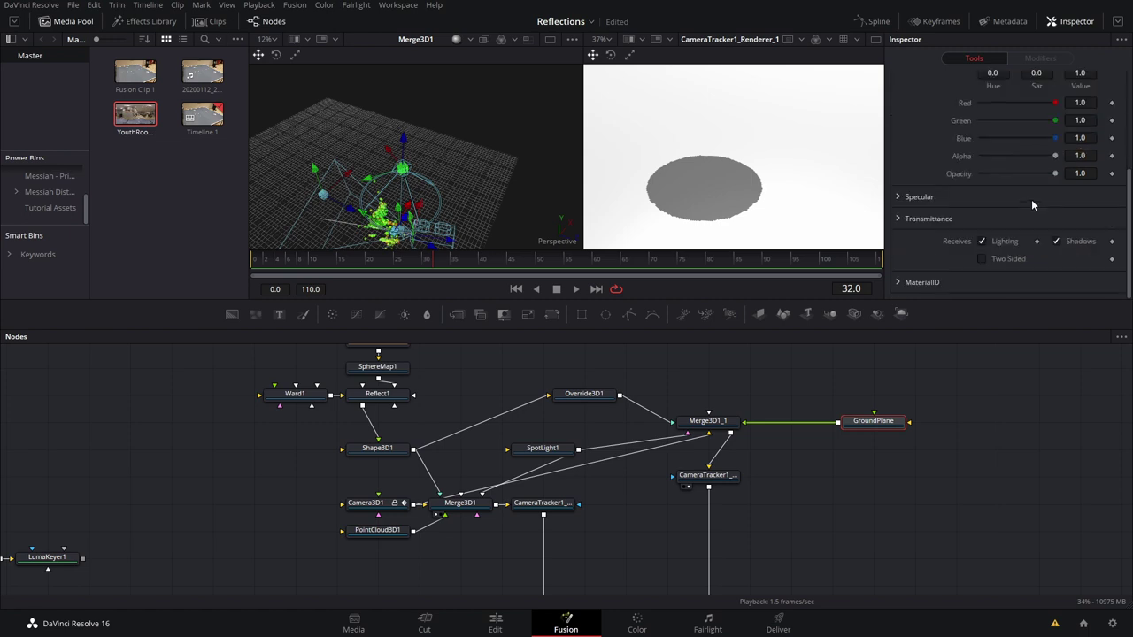
{"action": "scroll", "coordinate": [733, 218], "scroll_direction": "down", "scroll_amount": 5}
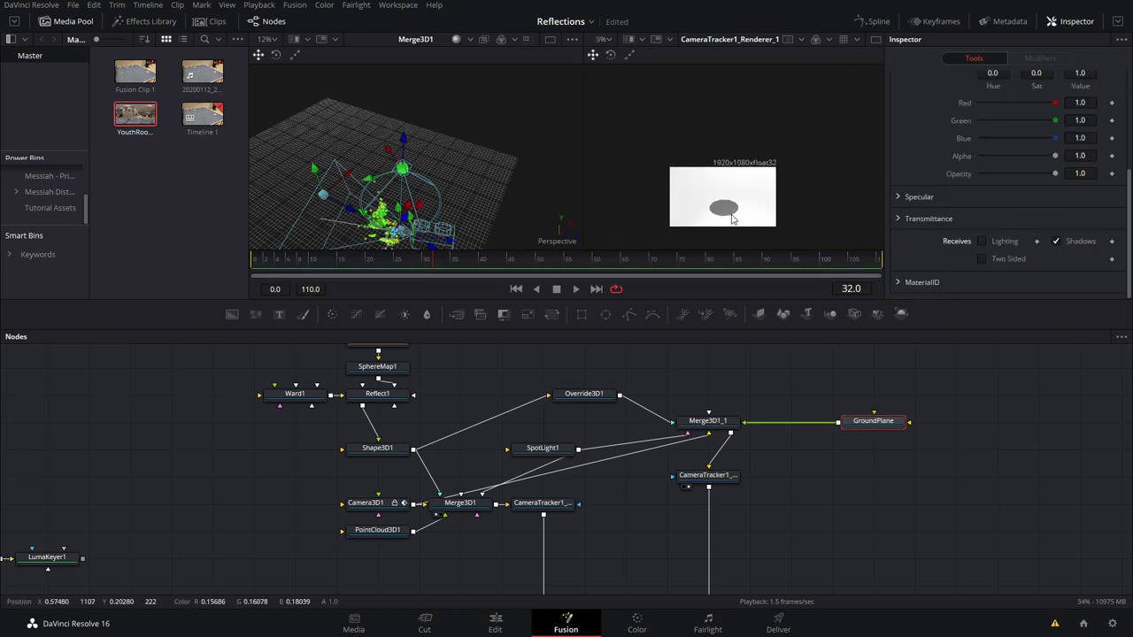
{"action": "left_click_drag", "start_coordinate": [733, 221], "coordinate": [733, 193]}
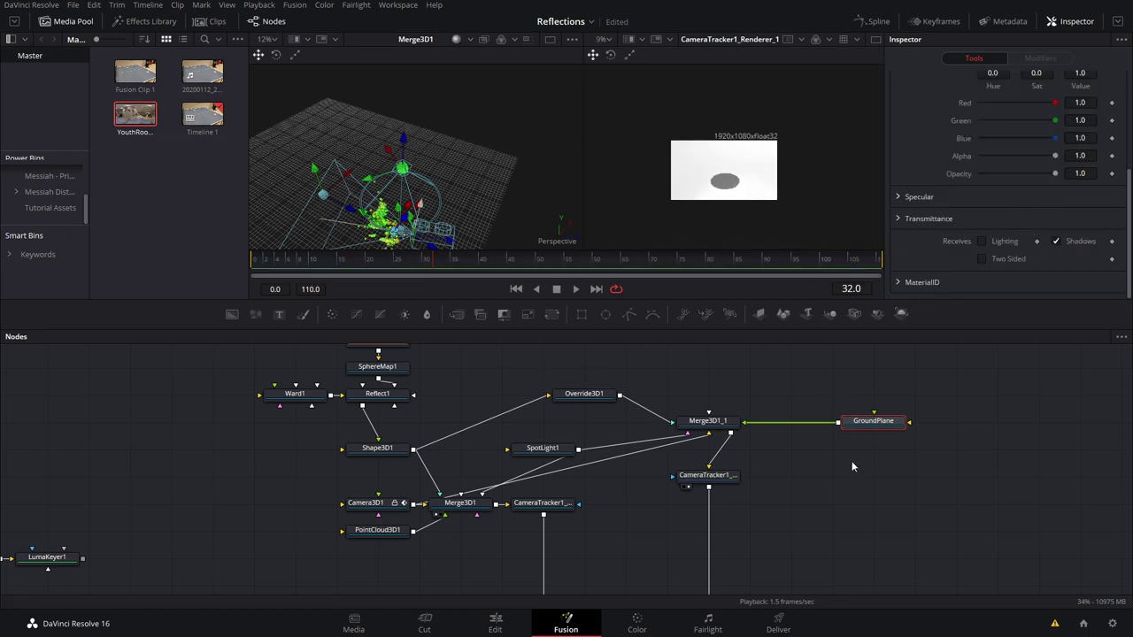
Show MediaOut1 in the second viewer and set Merge2's apply mode to Multiply to blend the shadow onto the footage
{"action": "scroll", "coordinate": [787, 522], "scroll_direction": "down", "scroll_amount": 4}
{"action": "left_click", "coordinate": [829, 553]}
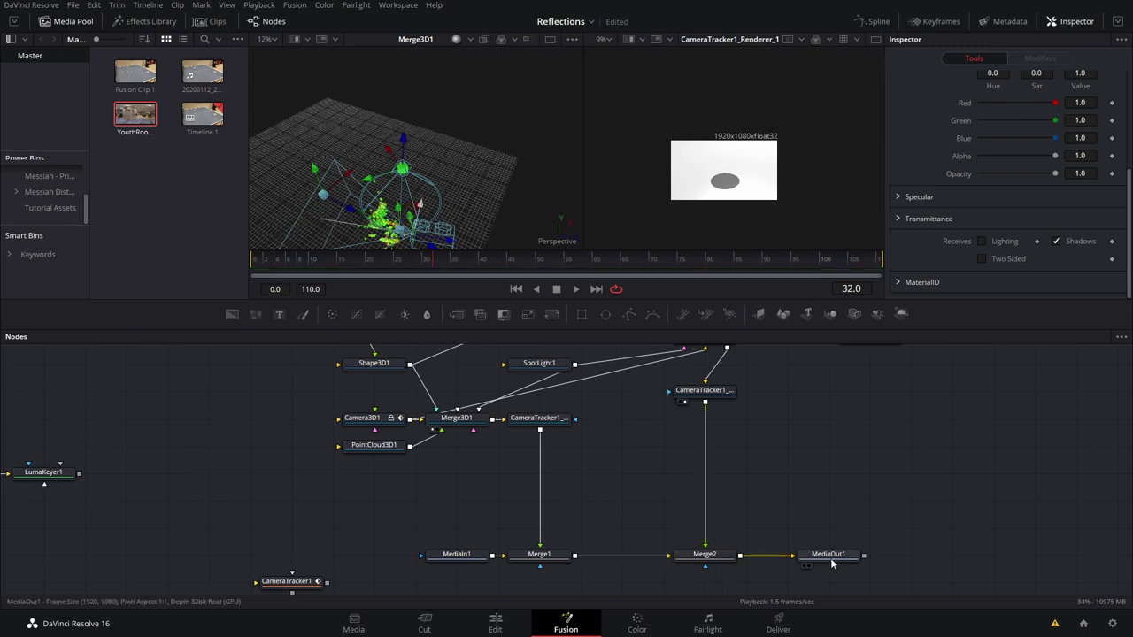
{"action": "key", "text": "2"}
{"action": "left_click", "coordinate": [711, 558]}
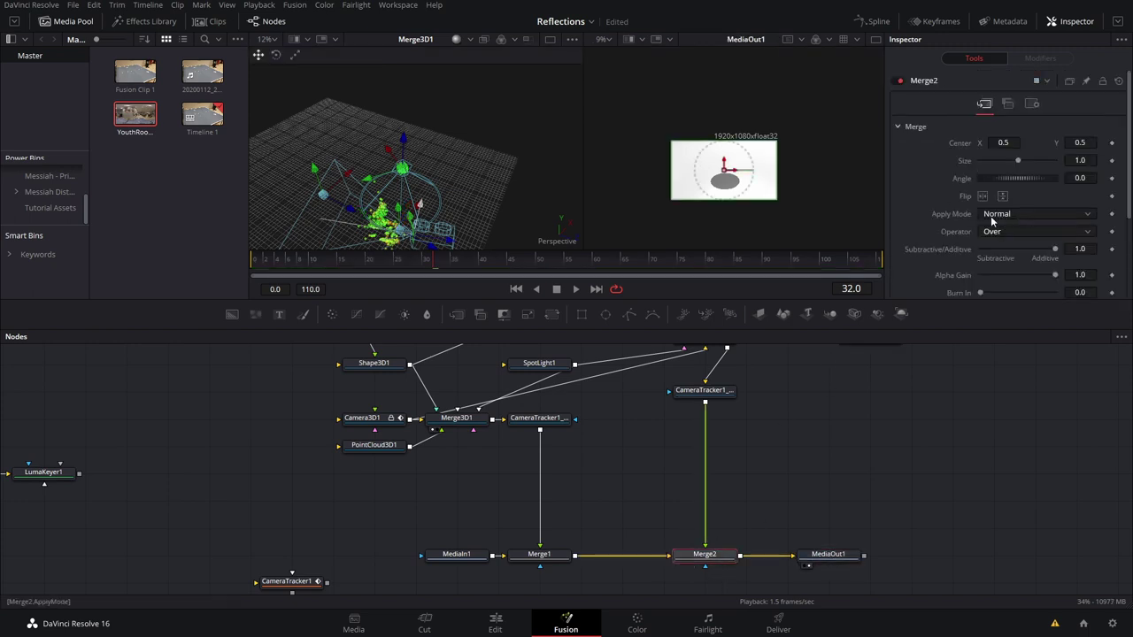
{"action": "left_click", "coordinate": [992, 221]}
{"action": "left_click", "coordinate": [999, 267]}
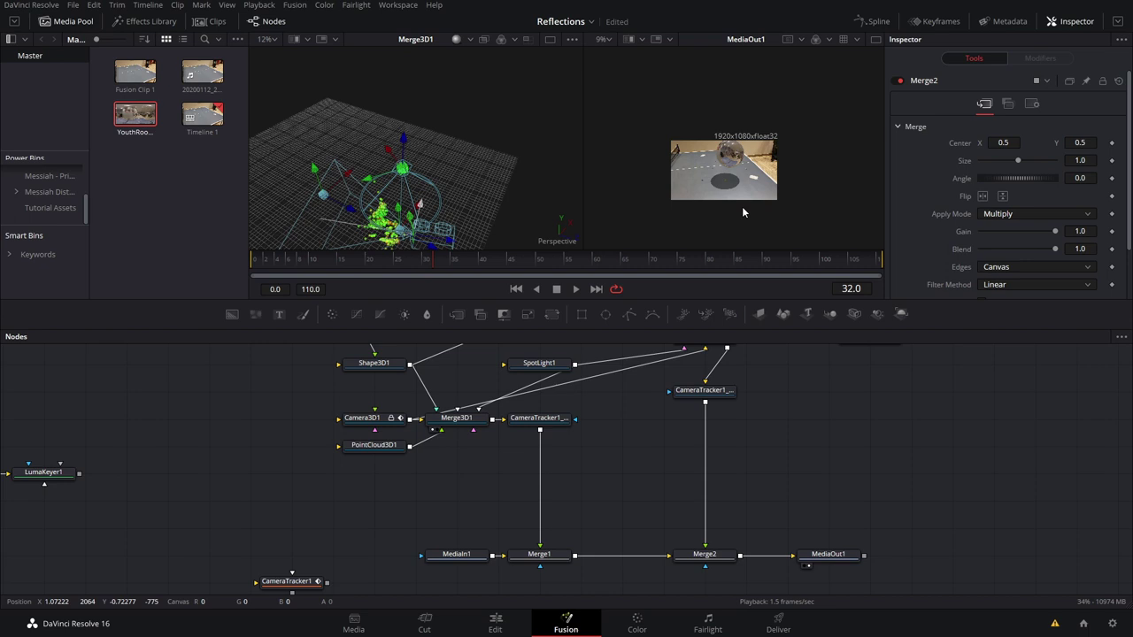
{"action": "scroll", "coordinate": [729, 191], "scroll_direction": "up", "scroll_amount": 8}
{"action": "scroll", "coordinate": [724, 141], "scroll_direction": "down", "scroll_amount": 5}
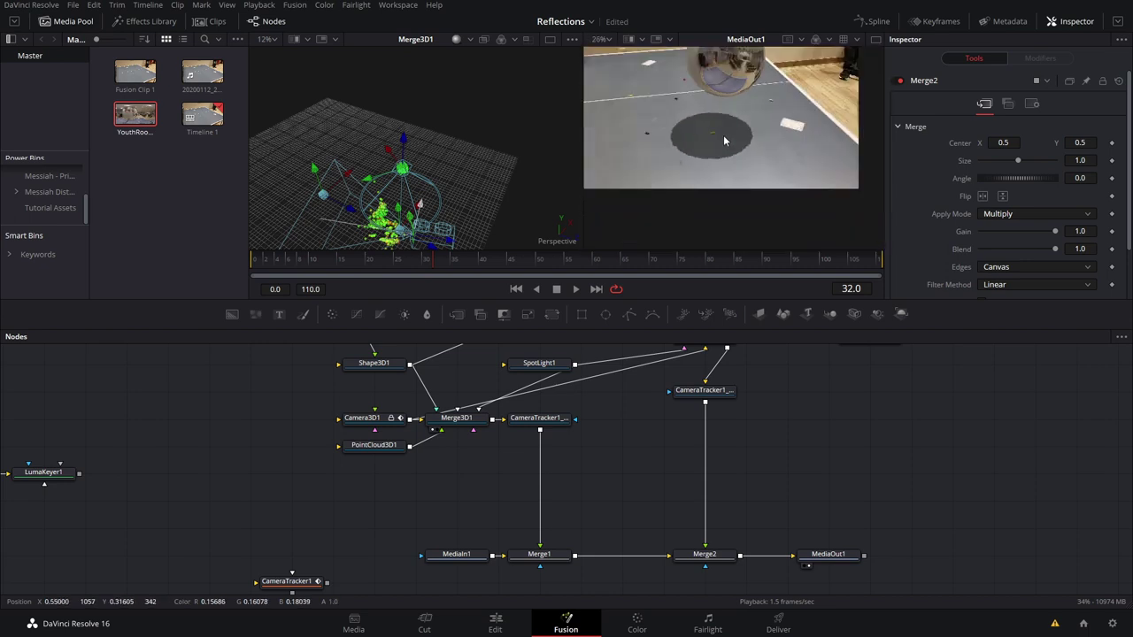
Insert a Blur node between the copied renderer and Merge2, and raise its blur size to about 90.6 while viewing MediaOut1
{"action": "left_click_drag", "start_coordinate": [729, 395], "coordinate": [708, 195]}
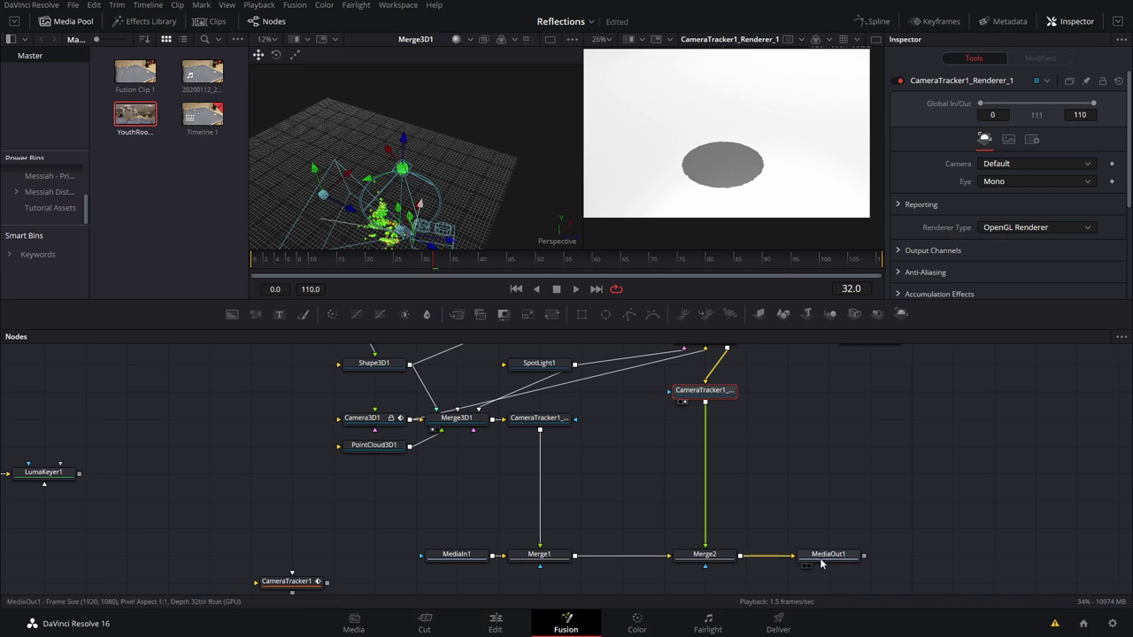
{"action": "key", "text": "shift+space"}
{"action": "type", "text": "over"}
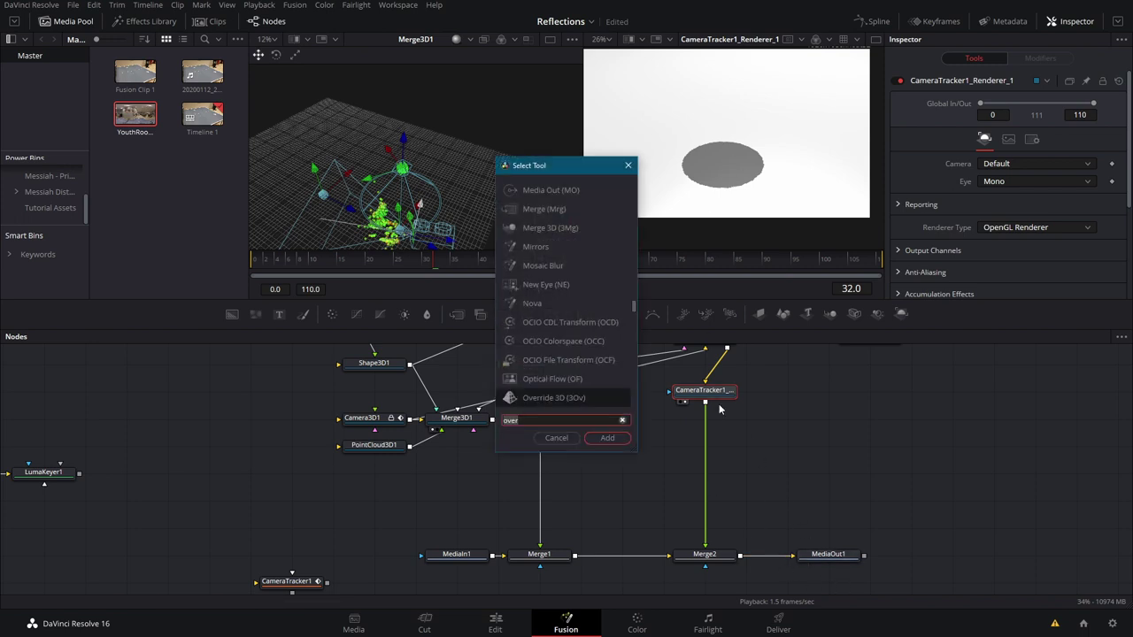
{"action": "key", "text": "BackSpace"}
{"action": "key", "text": "BackSpace"}
{"action": "key", "text": "BackSpace"}
{"action": "key", "text": "BackSpace"}
{"action": "type", "text": "blur"}
{"action": "key", "text": "Return"}
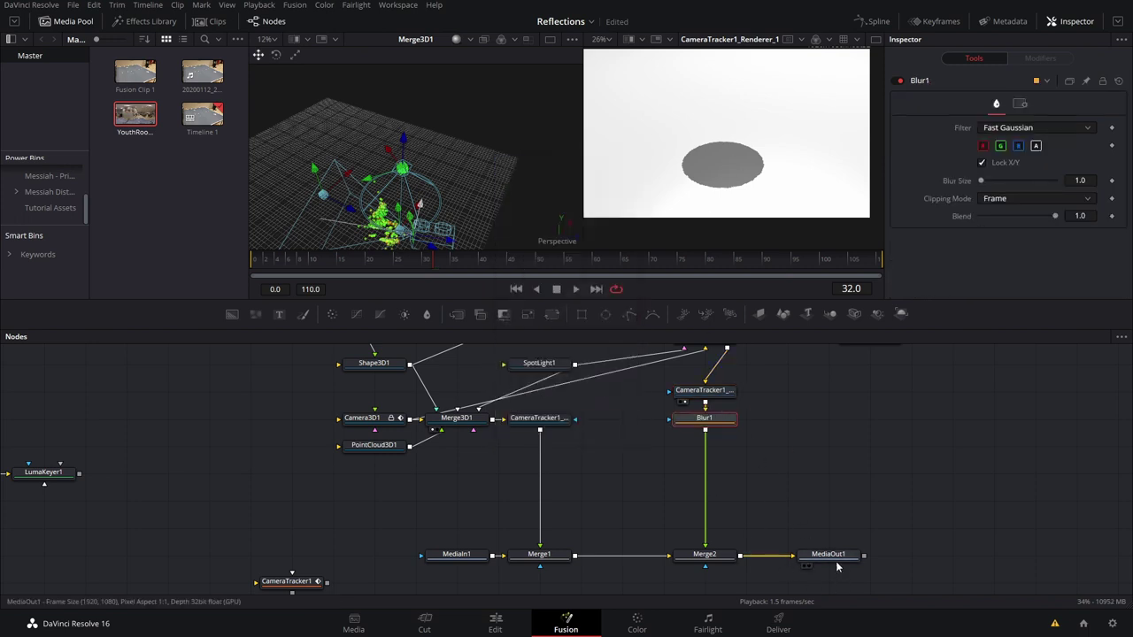
{"action": "key", "text": "2"}
{"action": "left_click_drag", "start_coordinate": [979, 180], "coordinate": [1055, 183]}
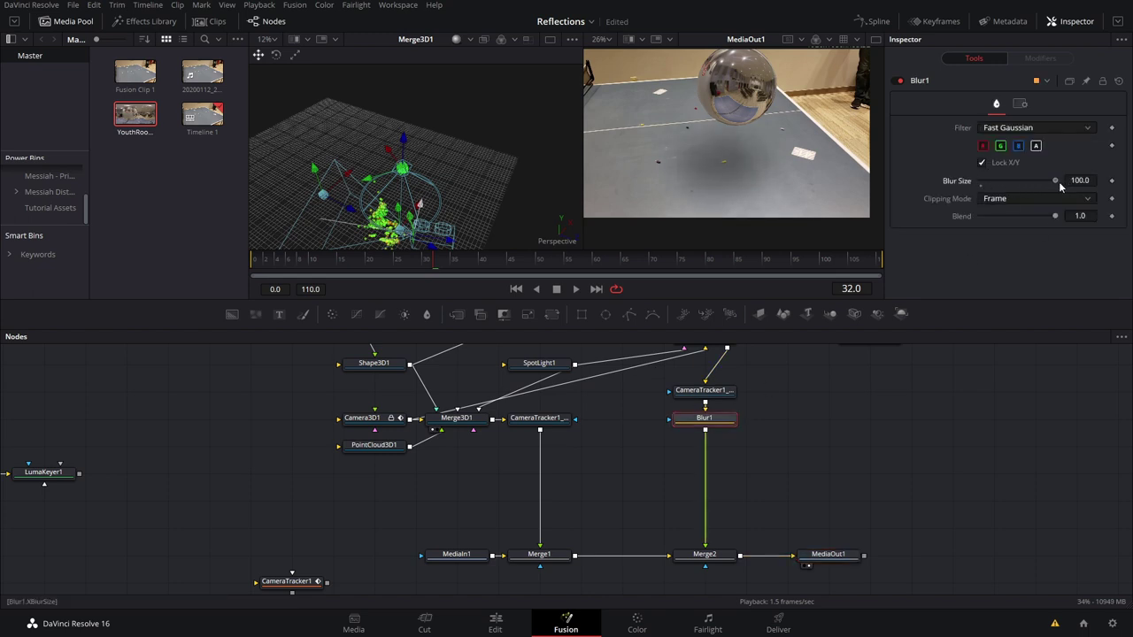
Lower Merge2's blend to about 0.74 and reduce Blur1's blur size to 62.2
{"action": "left_click", "coordinate": [705, 554]}
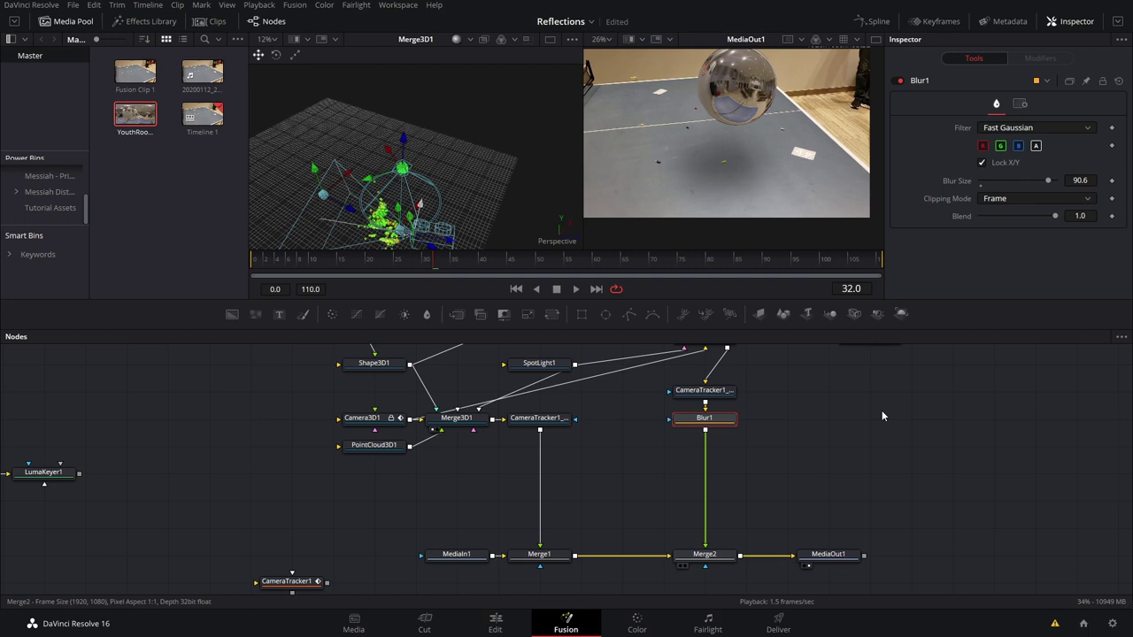
{"action": "scroll", "coordinate": [1043, 239], "scroll_direction": "down", "scroll_amount": 2}
{"action": "left_click_drag", "start_coordinate": [1053, 188], "coordinate": [1037, 189]}
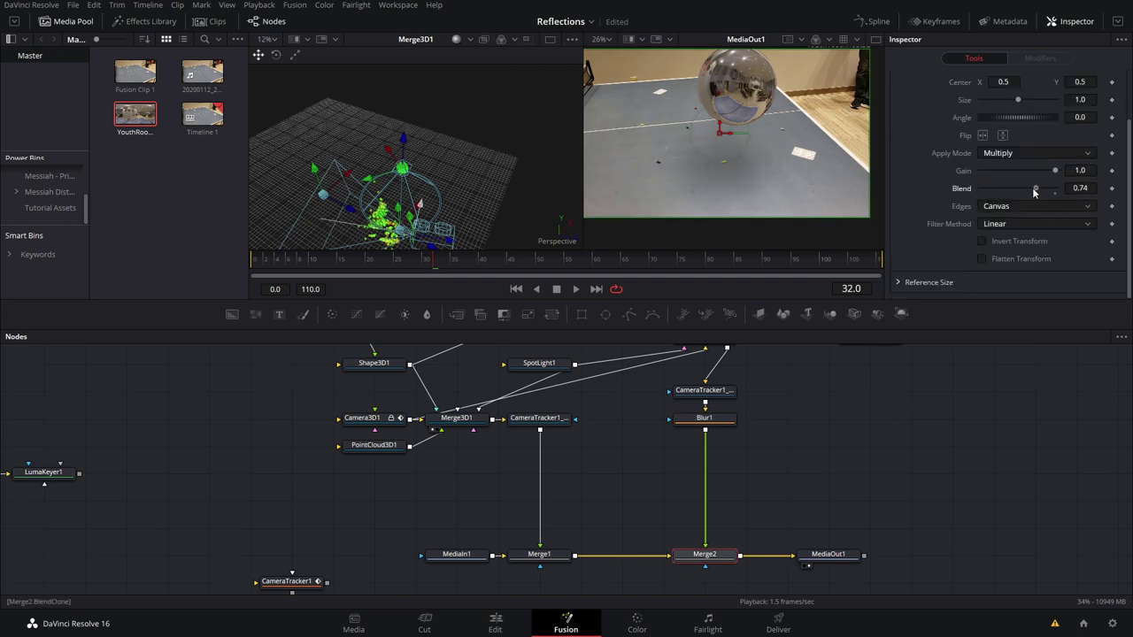
{"action": "left_click", "coordinate": [704, 417]}
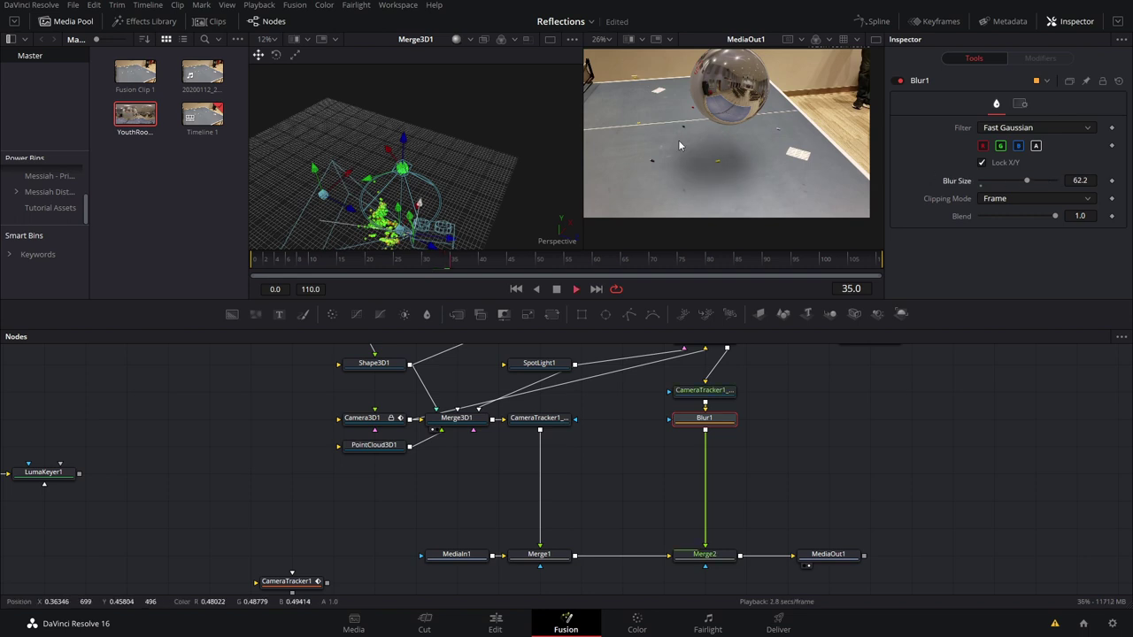
{"action": "scroll", "coordinate": [730, 142], "scroll_direction": "down", "scroll_amount": 2}
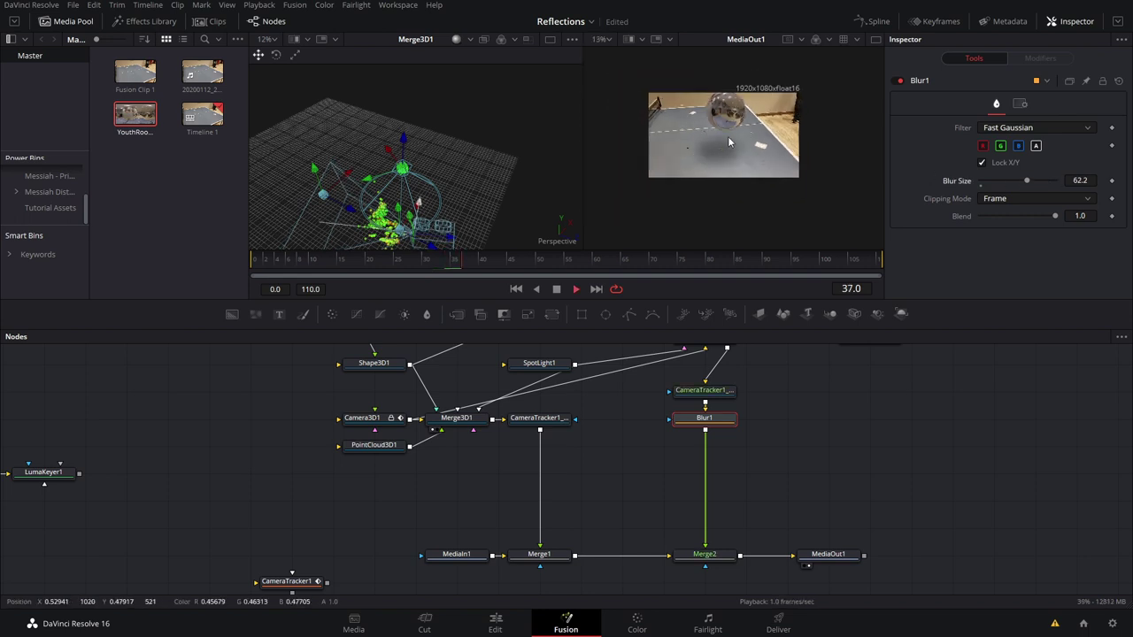